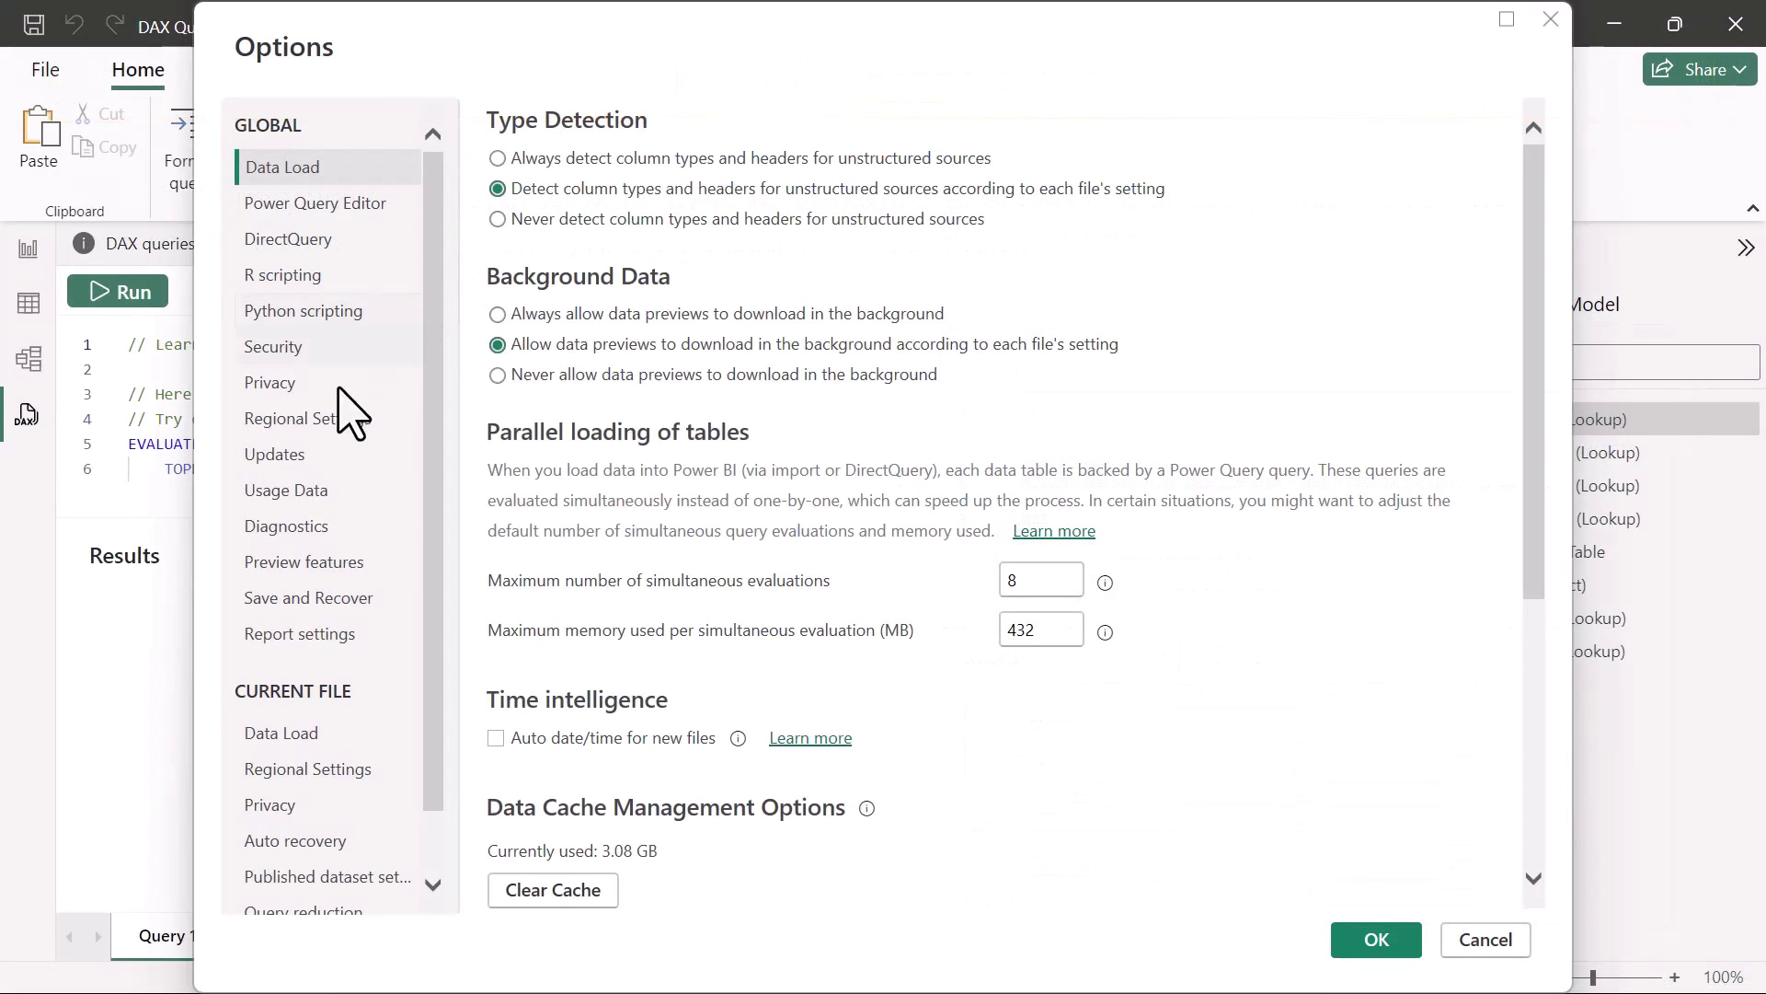
Browse the preview features list and the semantic model's tables.
{"action": "left_click", "coordinate": [324, 563]}
{"action": "scroll", "coordinate": [769, 564], "scroll_direction": "down", "scroll_amount": 2}
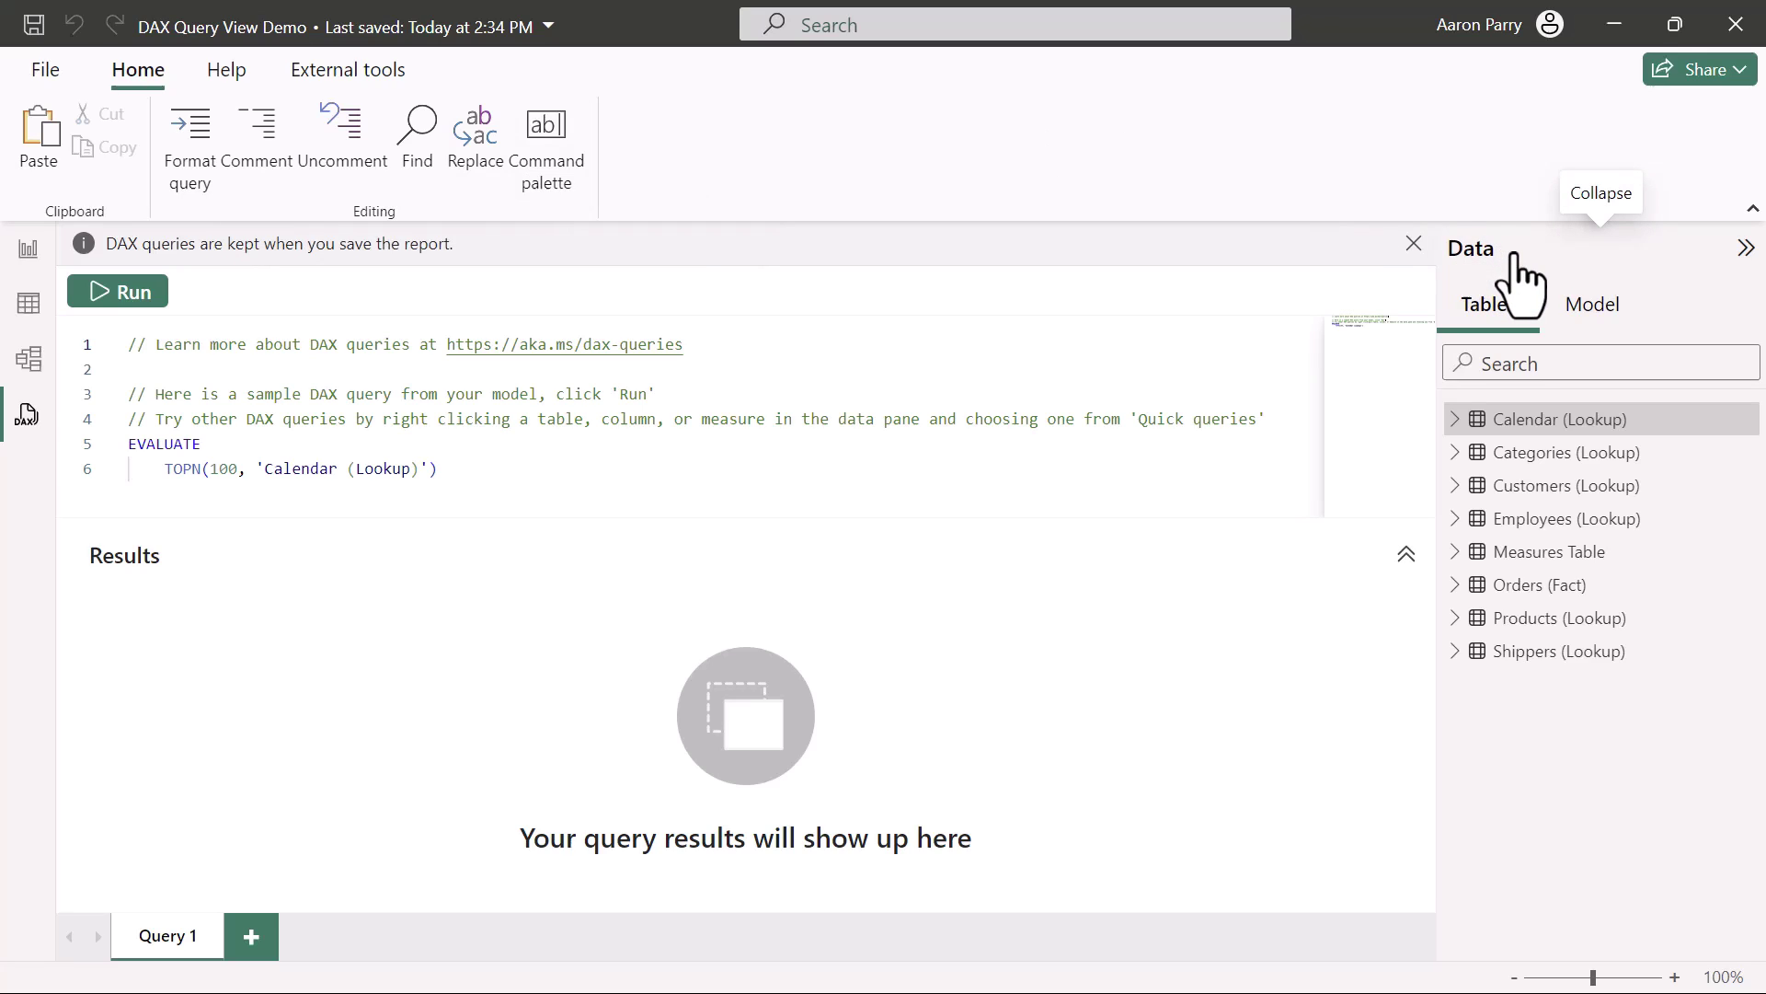
{"action": "left_click", "coordinate": [1600, 308]}
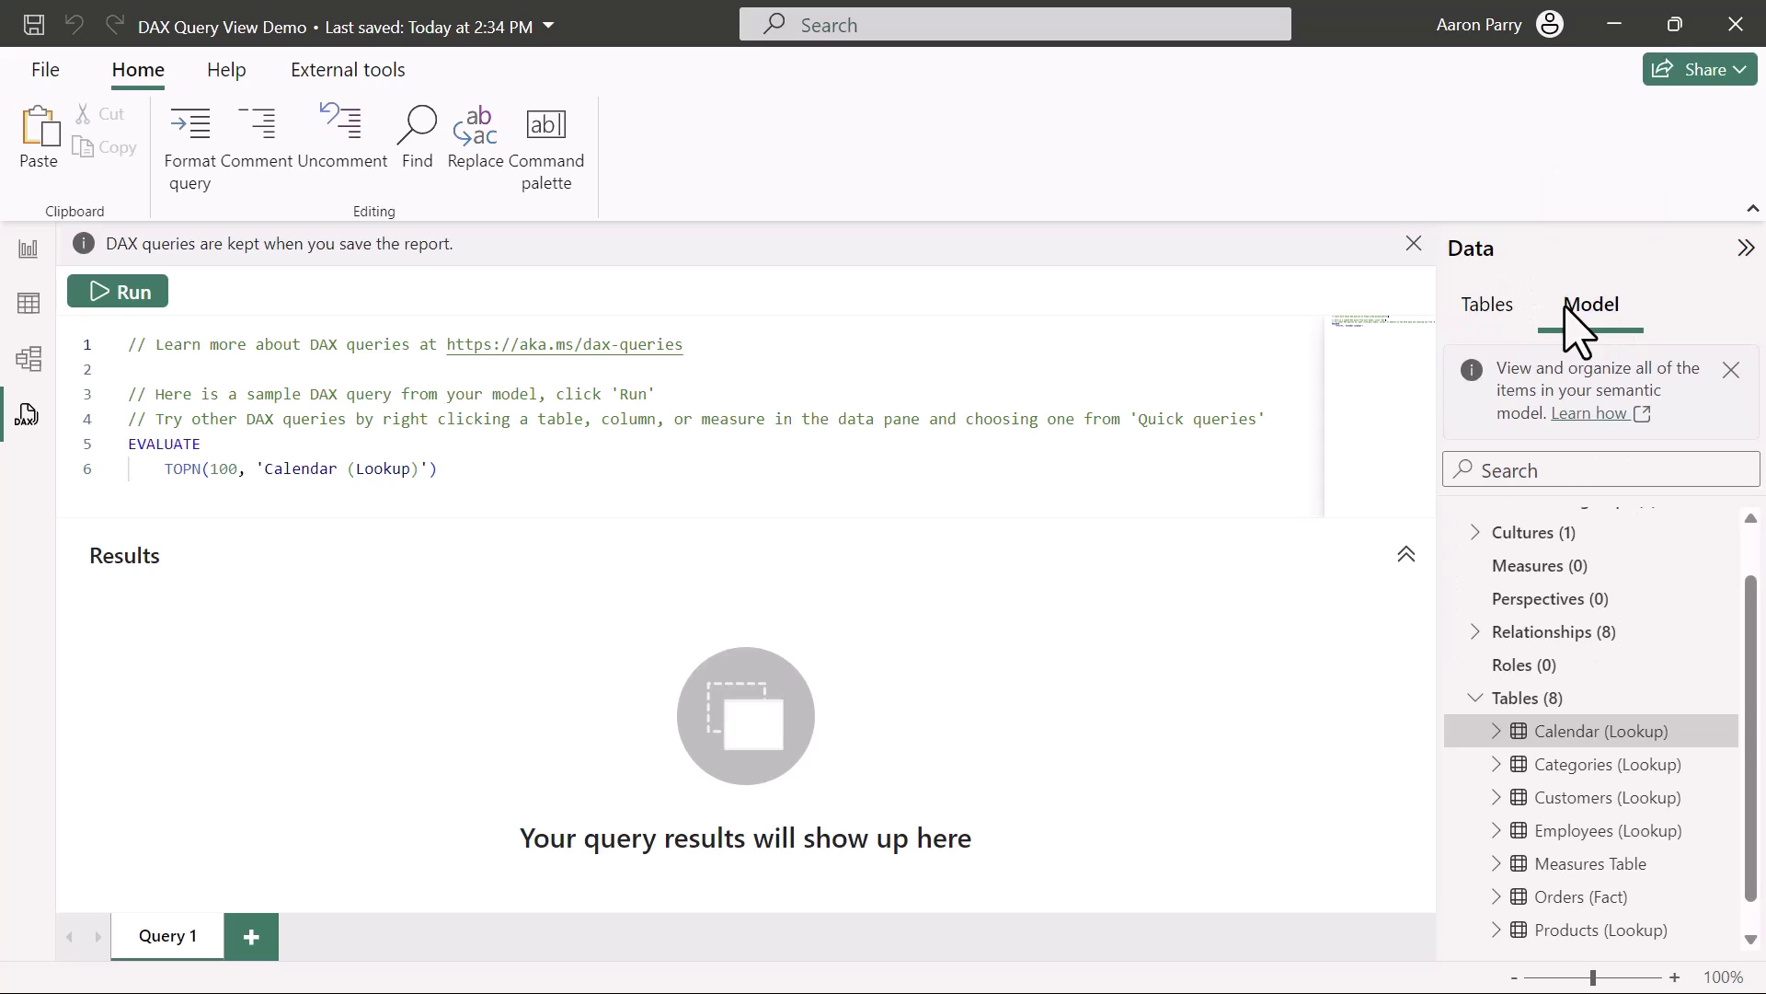
{"action": "left_click", "coordinate": [1488, 305]}
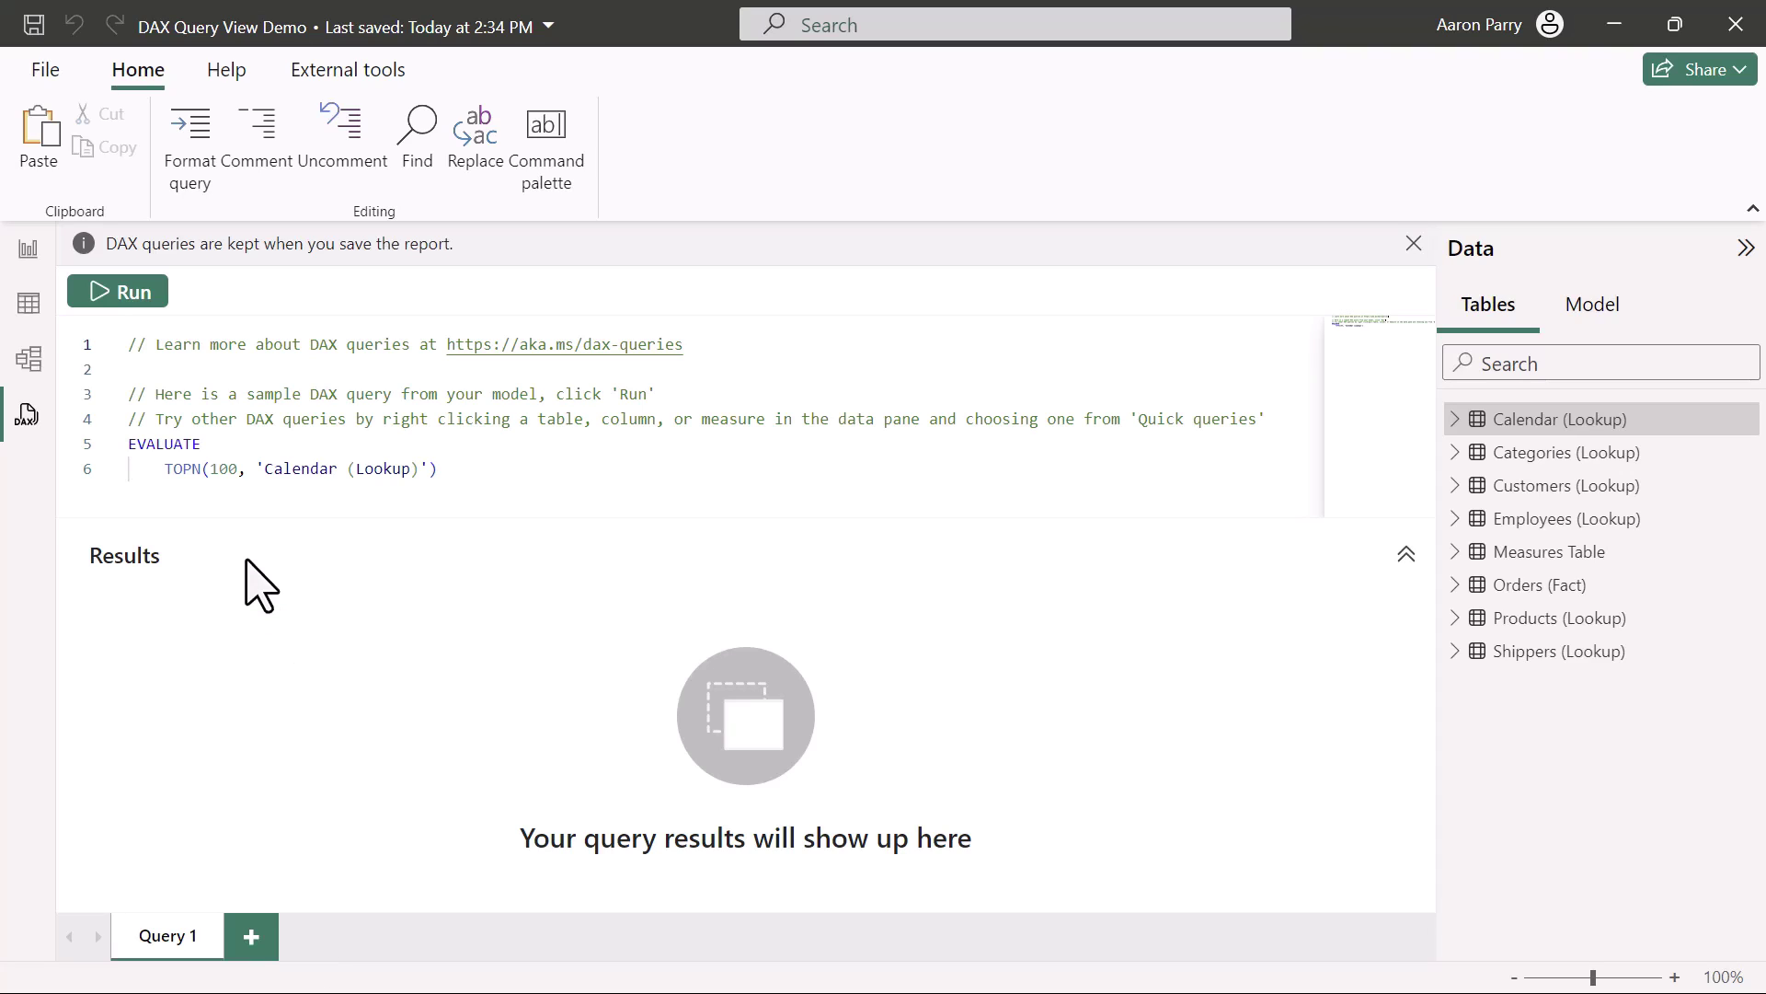
Run the sample query to list the top 100 Calendar (Lookup) rows.
{"action": "left_click", "coordinate": [229, 471]}
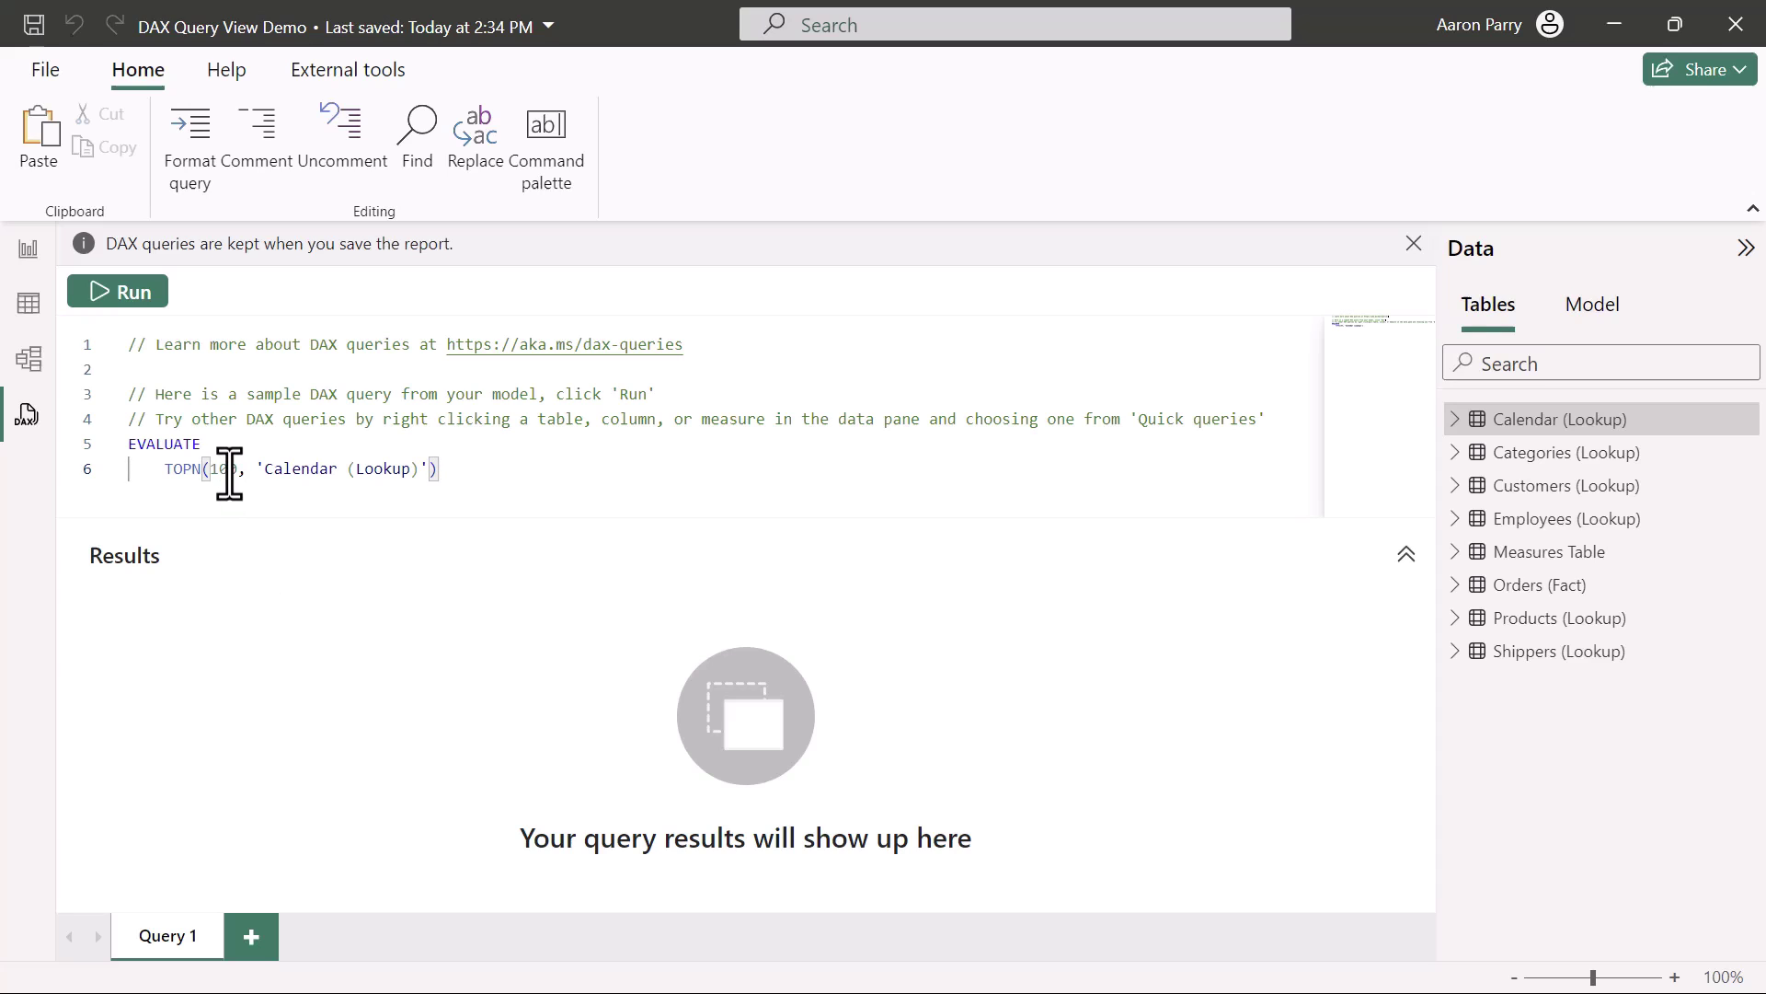
{"action": "left_click", "coordinate": [142, 302]}
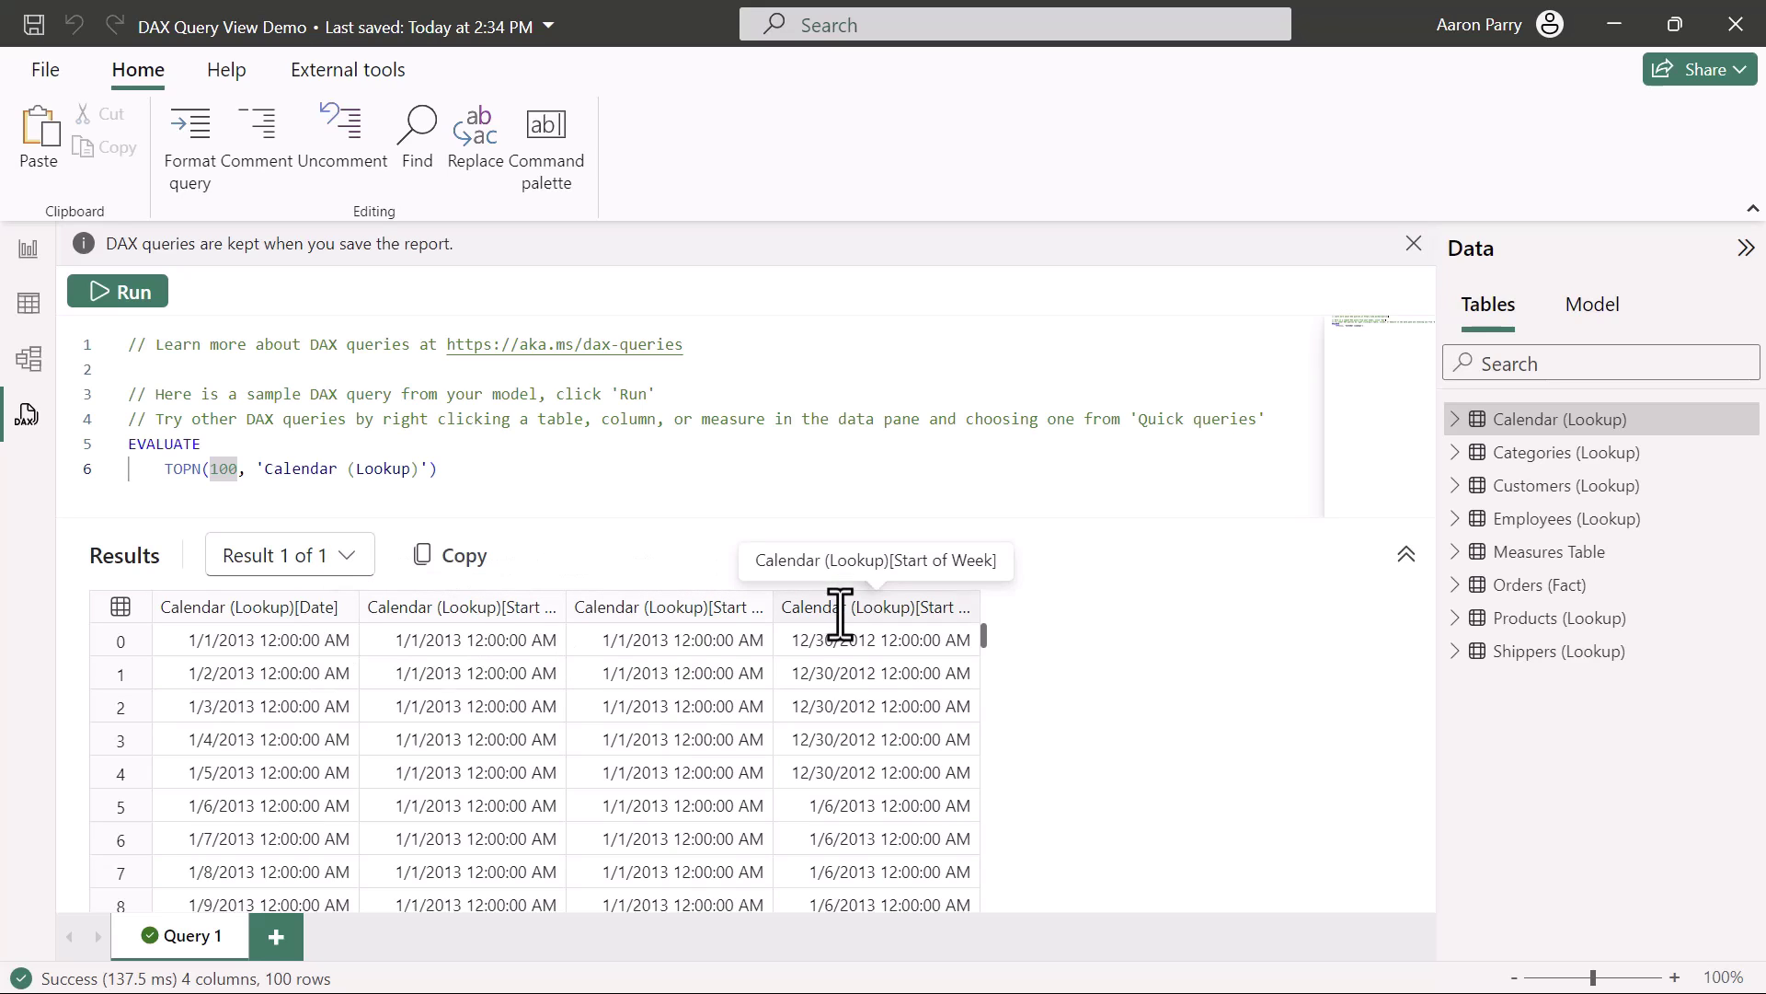
{"action": "scroll", "coordinate": [908, 702], "scroll_direction": "down", "scroll_amount": 3}
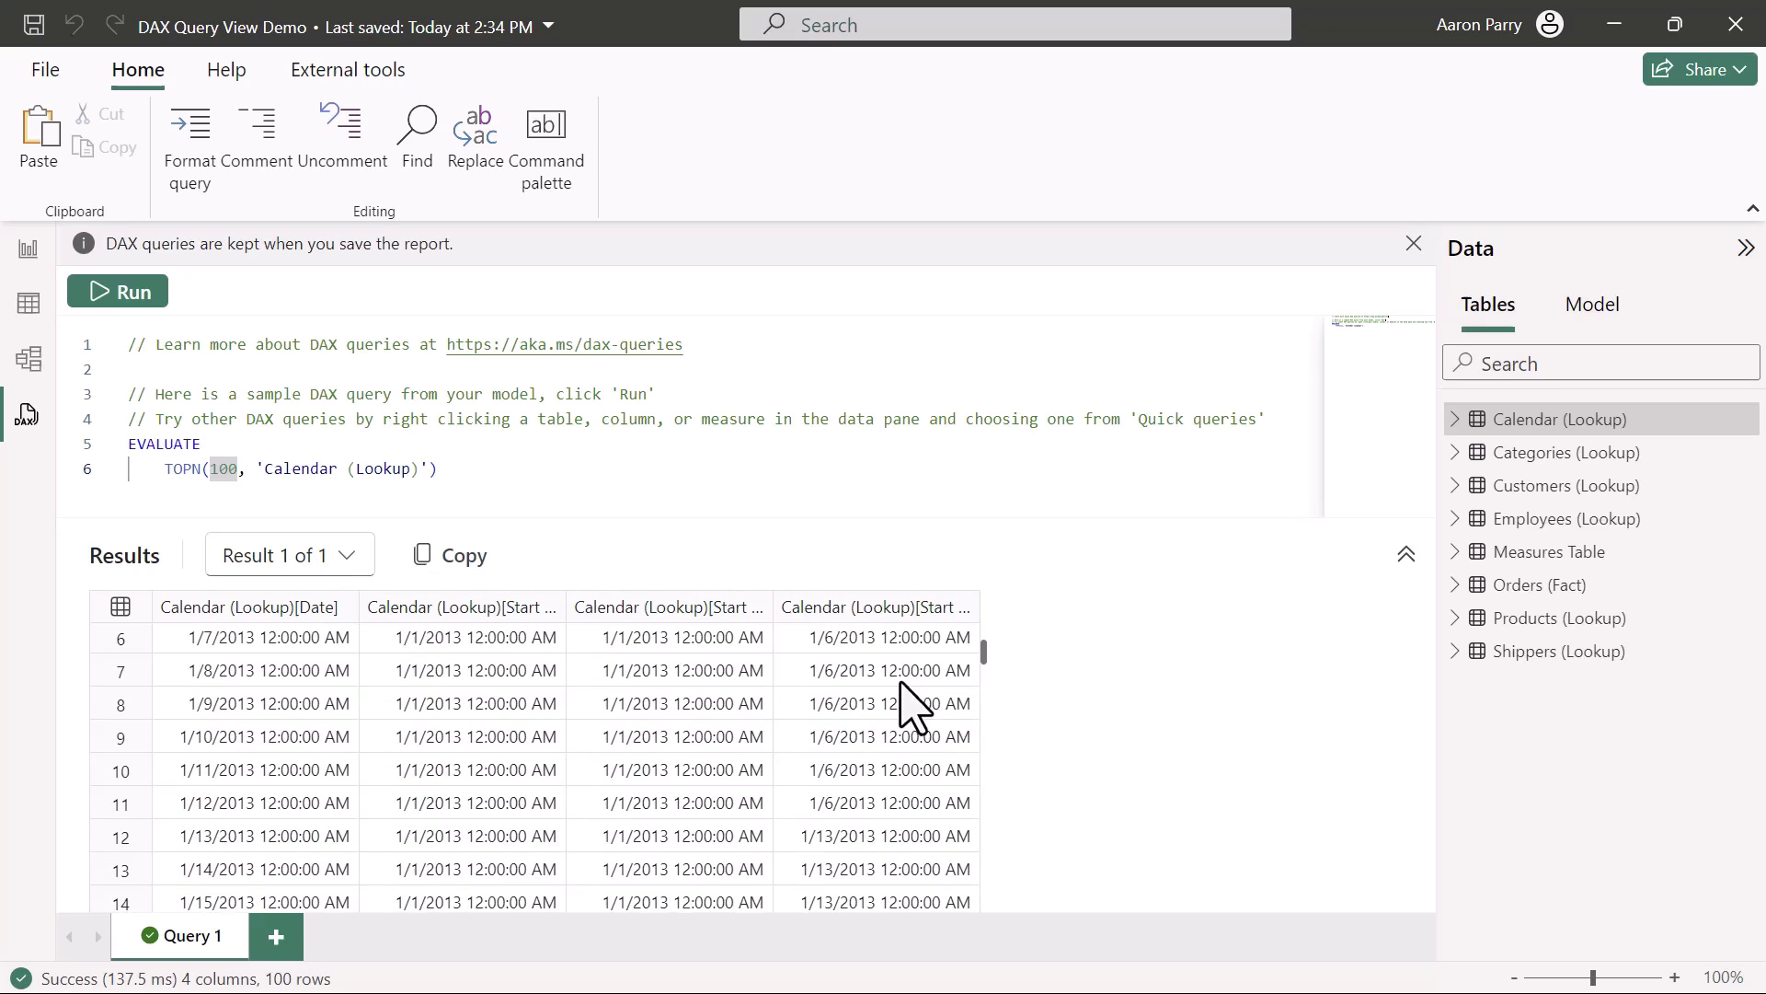
{"action": "scroll", "coordinate": [892, 685], "scroll_direction": "up", "scroll_amount": 3}
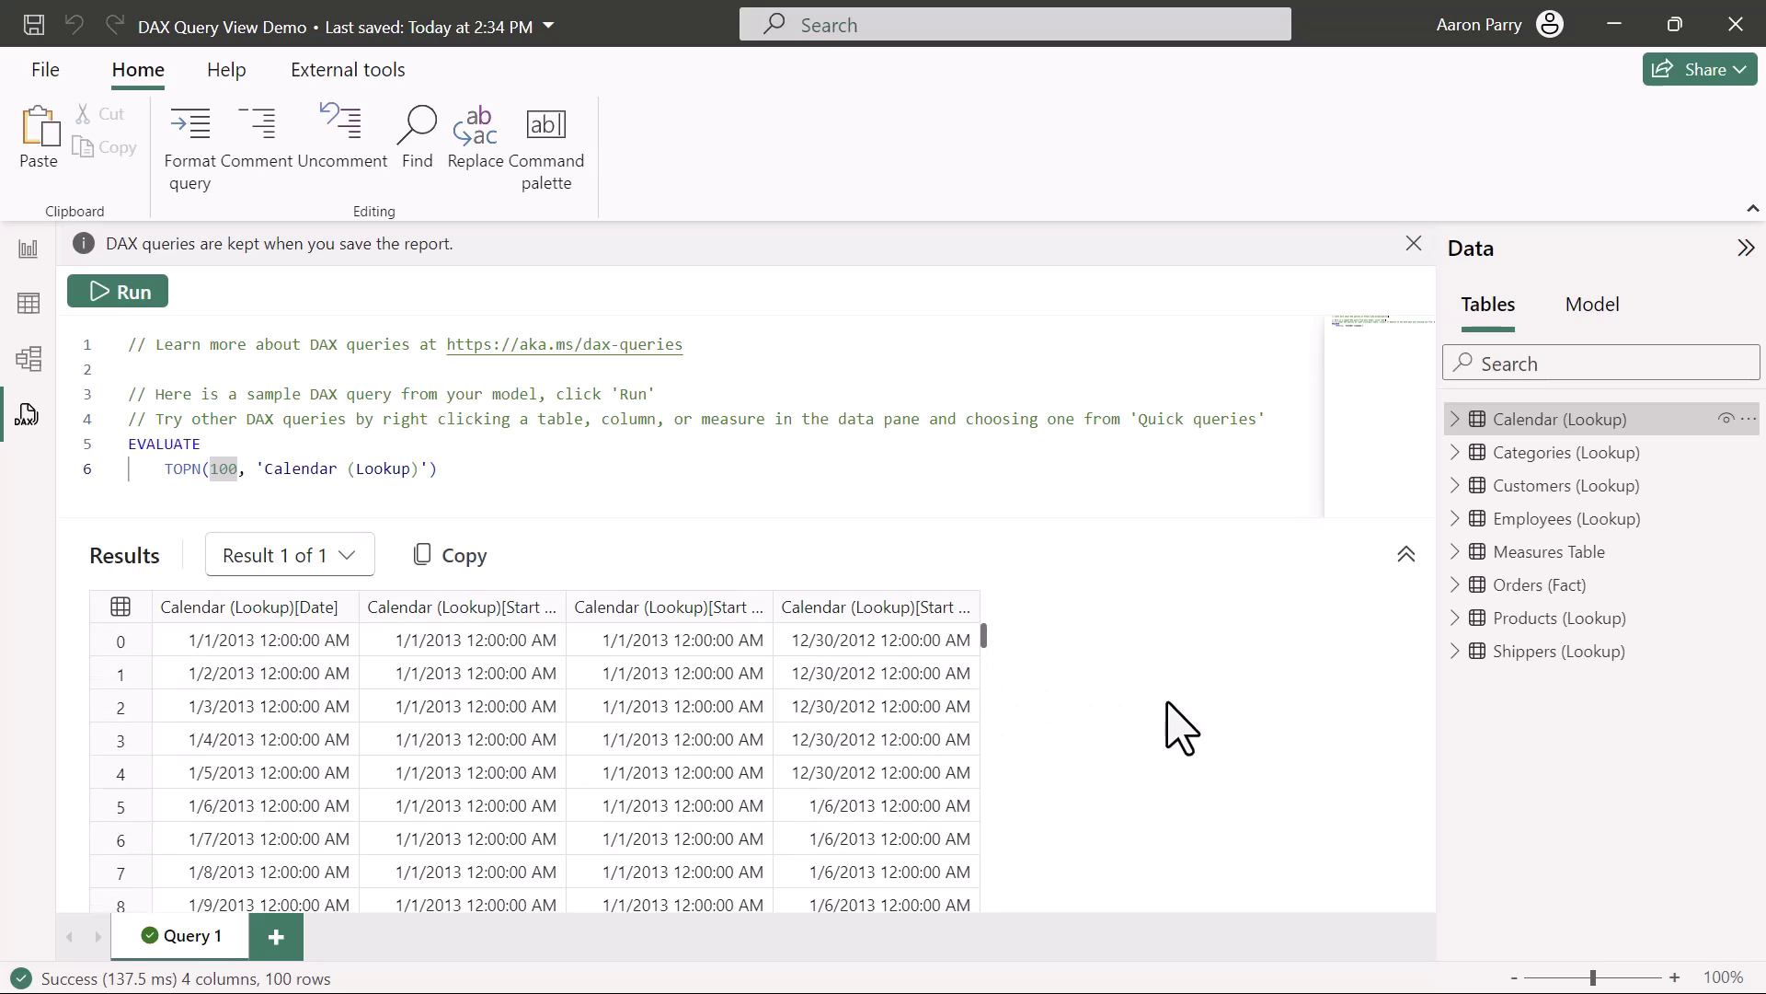
Generate a 'Show top 100 rows' quick query for Orders (Fact) as Query 2.
{"action": "right_click", "coordinate": [1557, 593]}
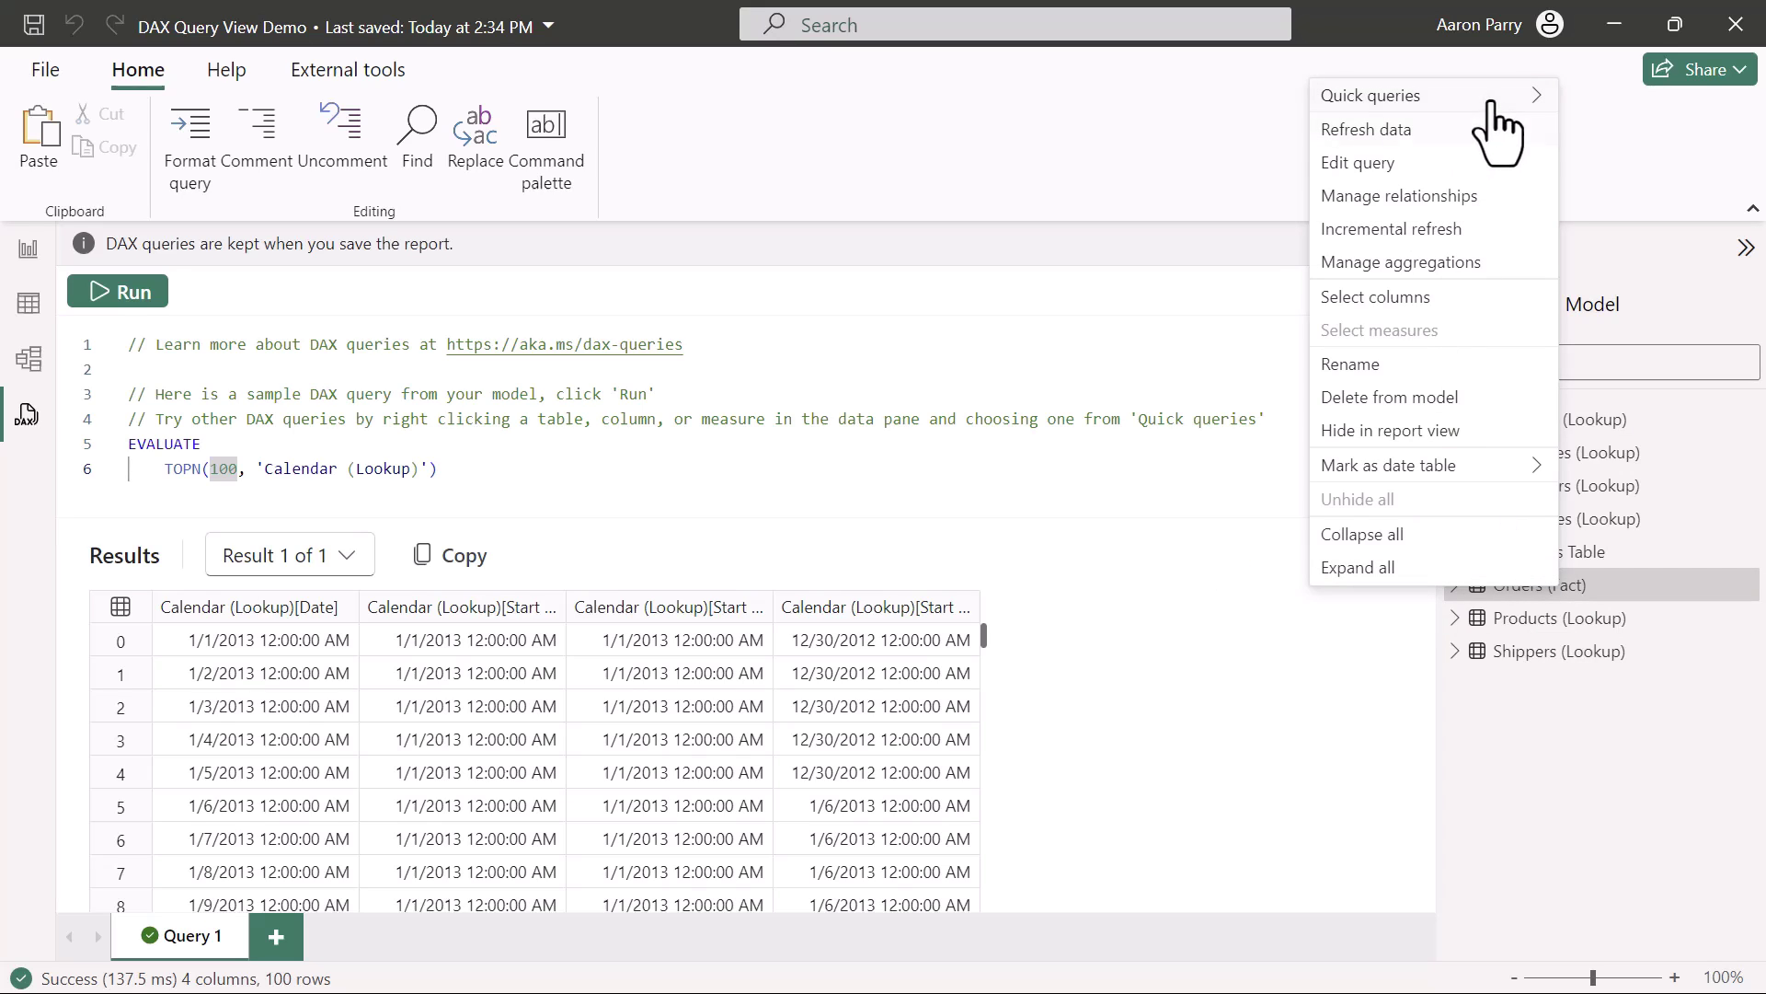
{"action": "mouse_move", "coordinate": [1494, 101]}
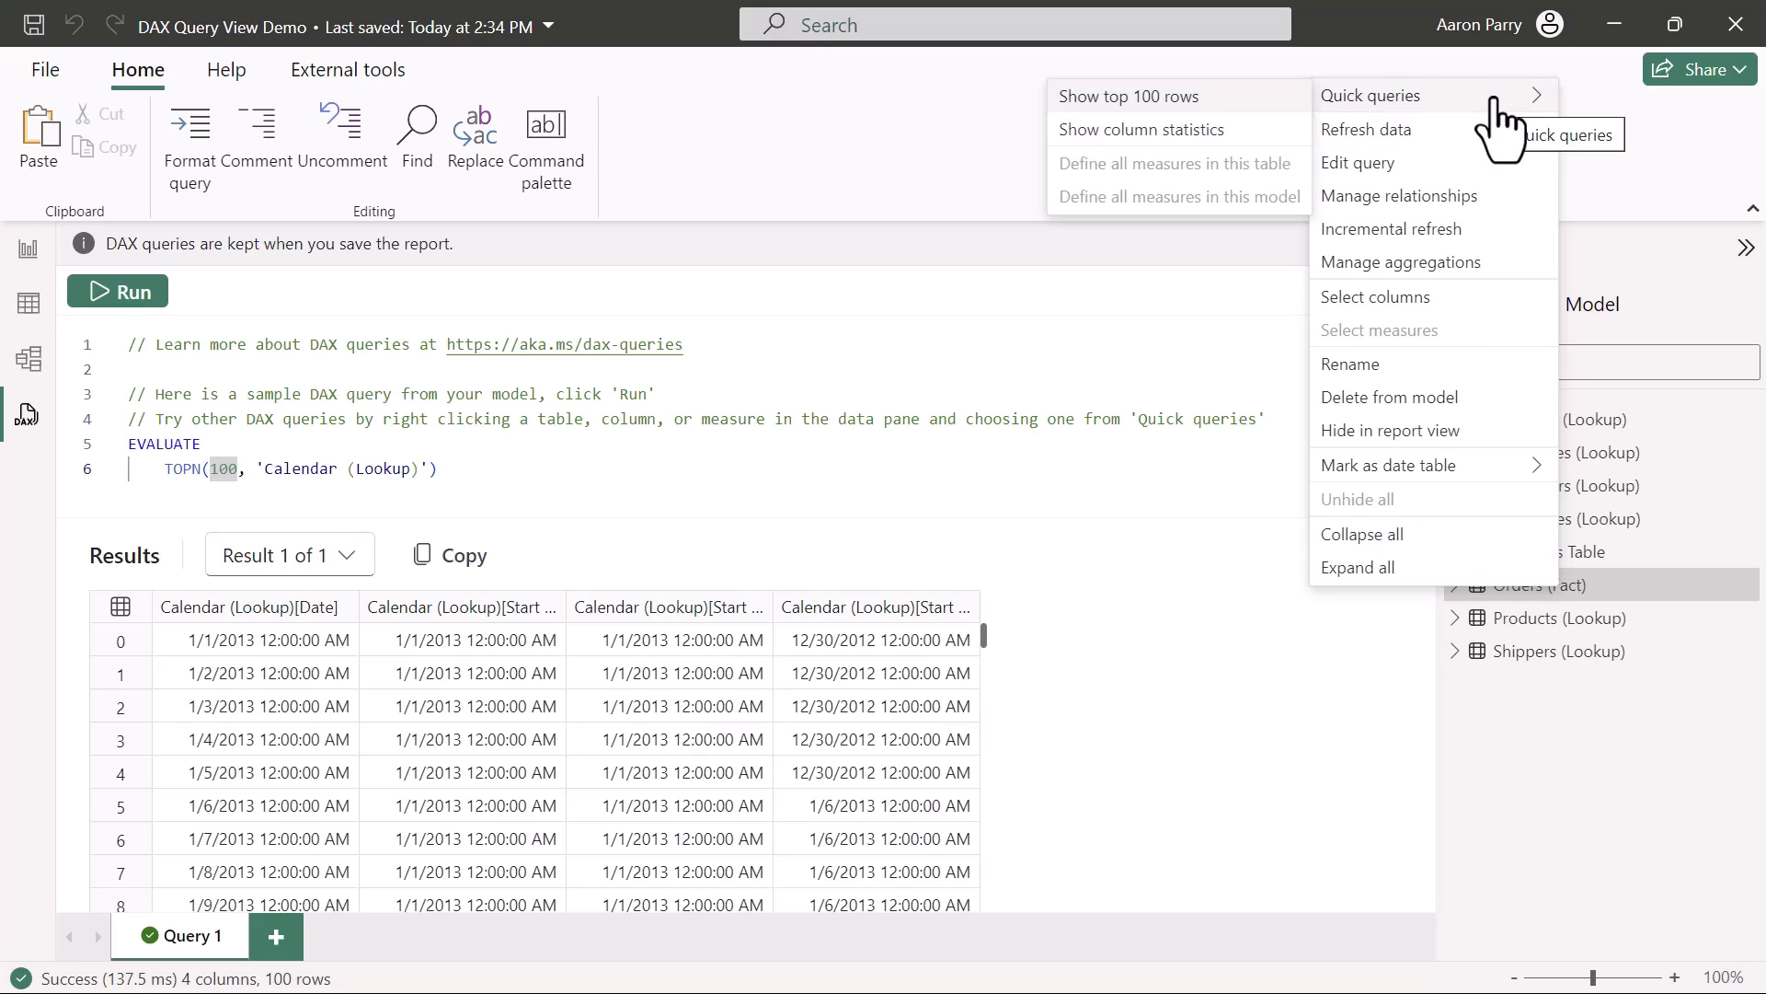
{"action": "left_click", "coordinate": [1167, 97]}
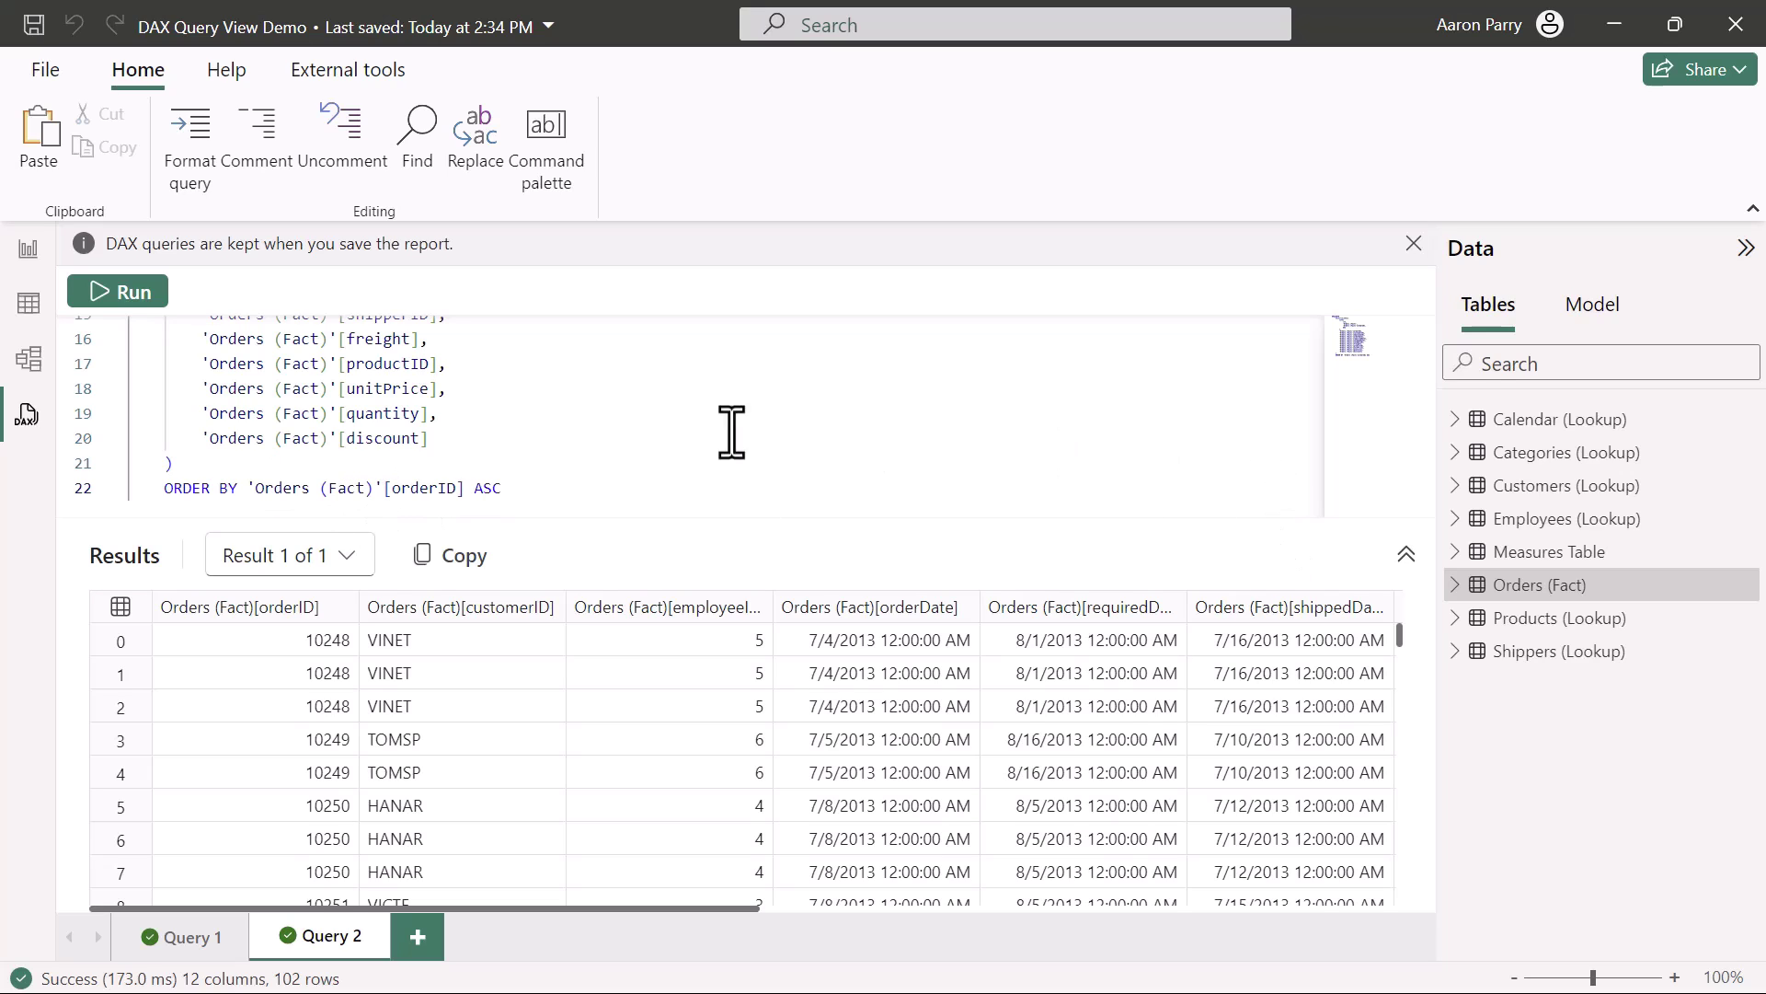
{"action": "scroll", "coordinate": [591, 414], "scroll_direction": "up", "scroll_amount": 5}
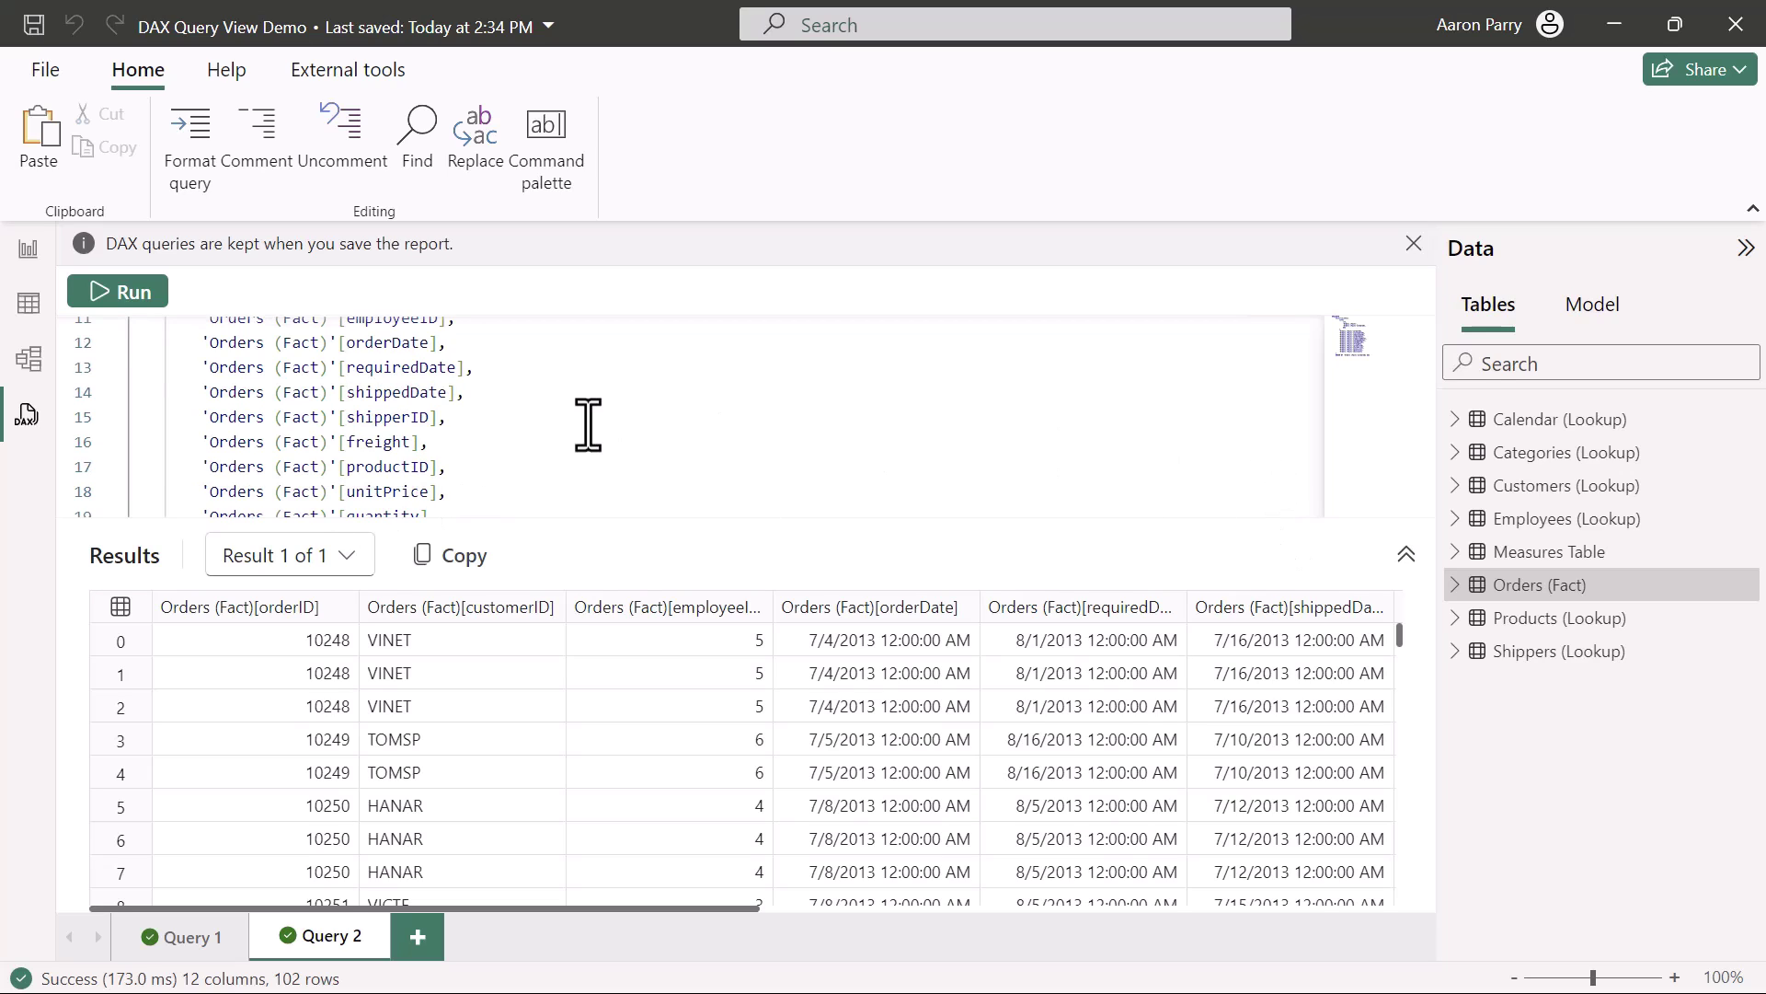
Generate the 'Show column statistics' quick query for Orders (Fact) as Query 3.
{"action": "right_click", "coordinate": [1554, 589]}
{"action": "mouse_move", "coordinate": [1409, 97]}
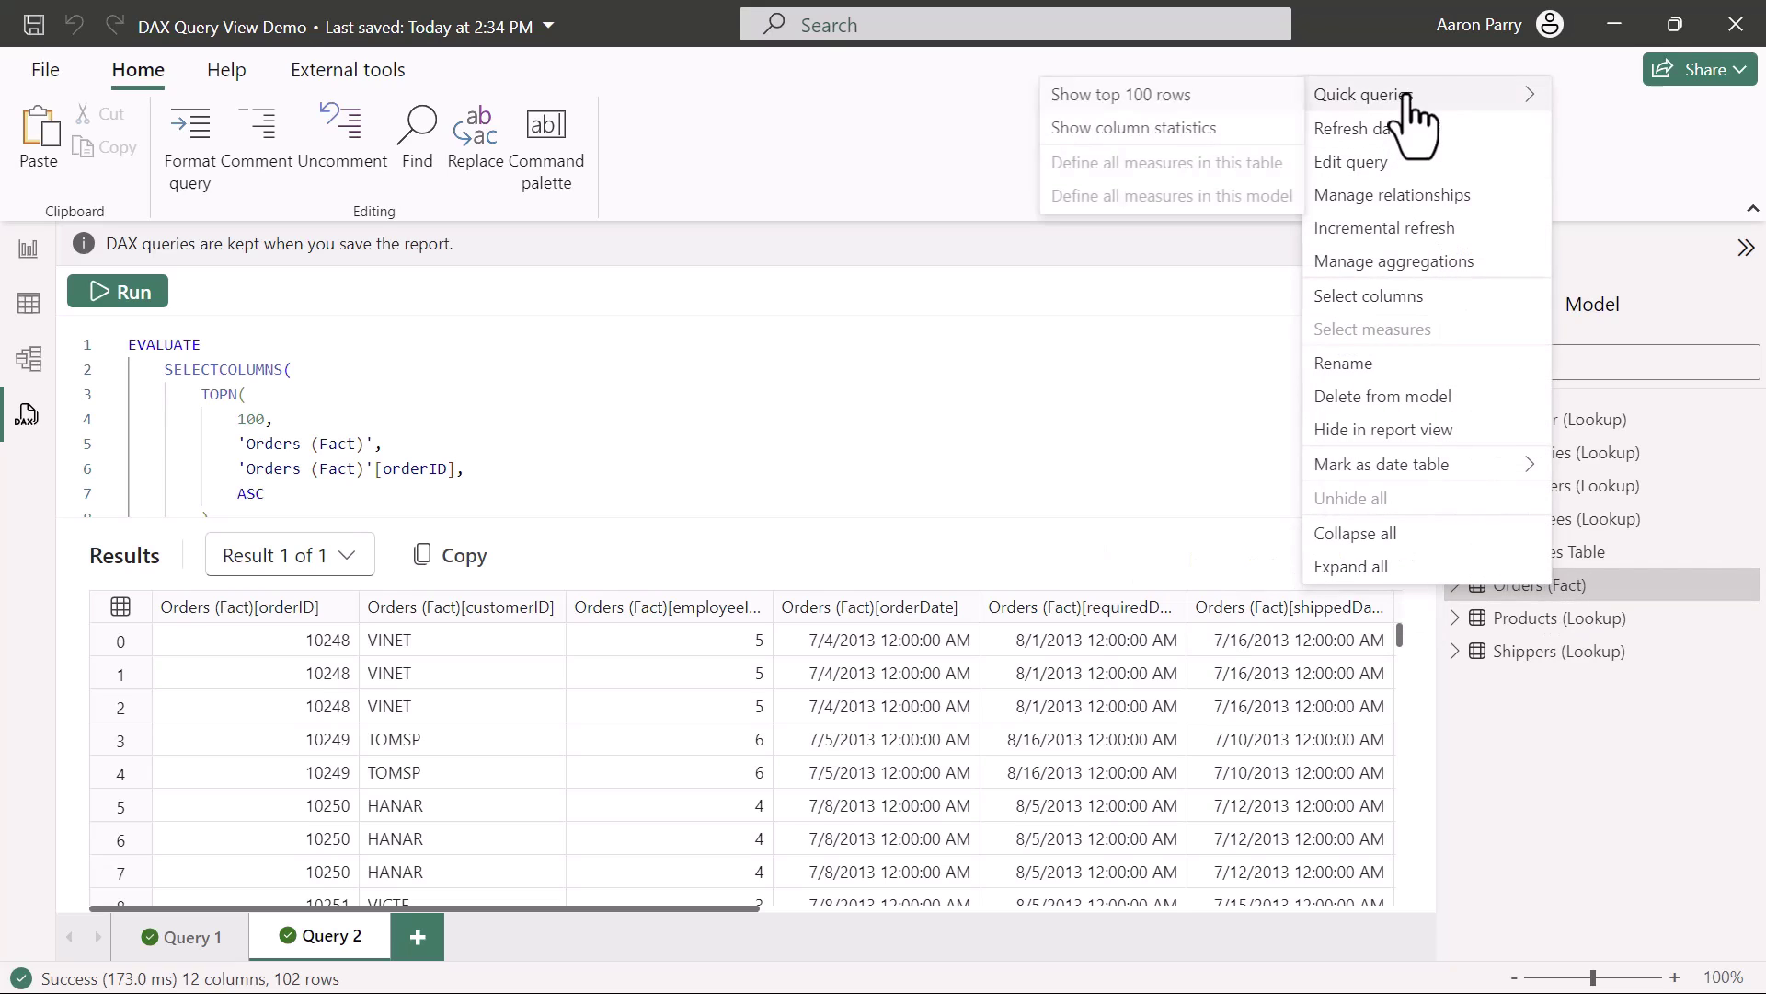
{"action": "left_click", "coordinate": [1222, 132]}
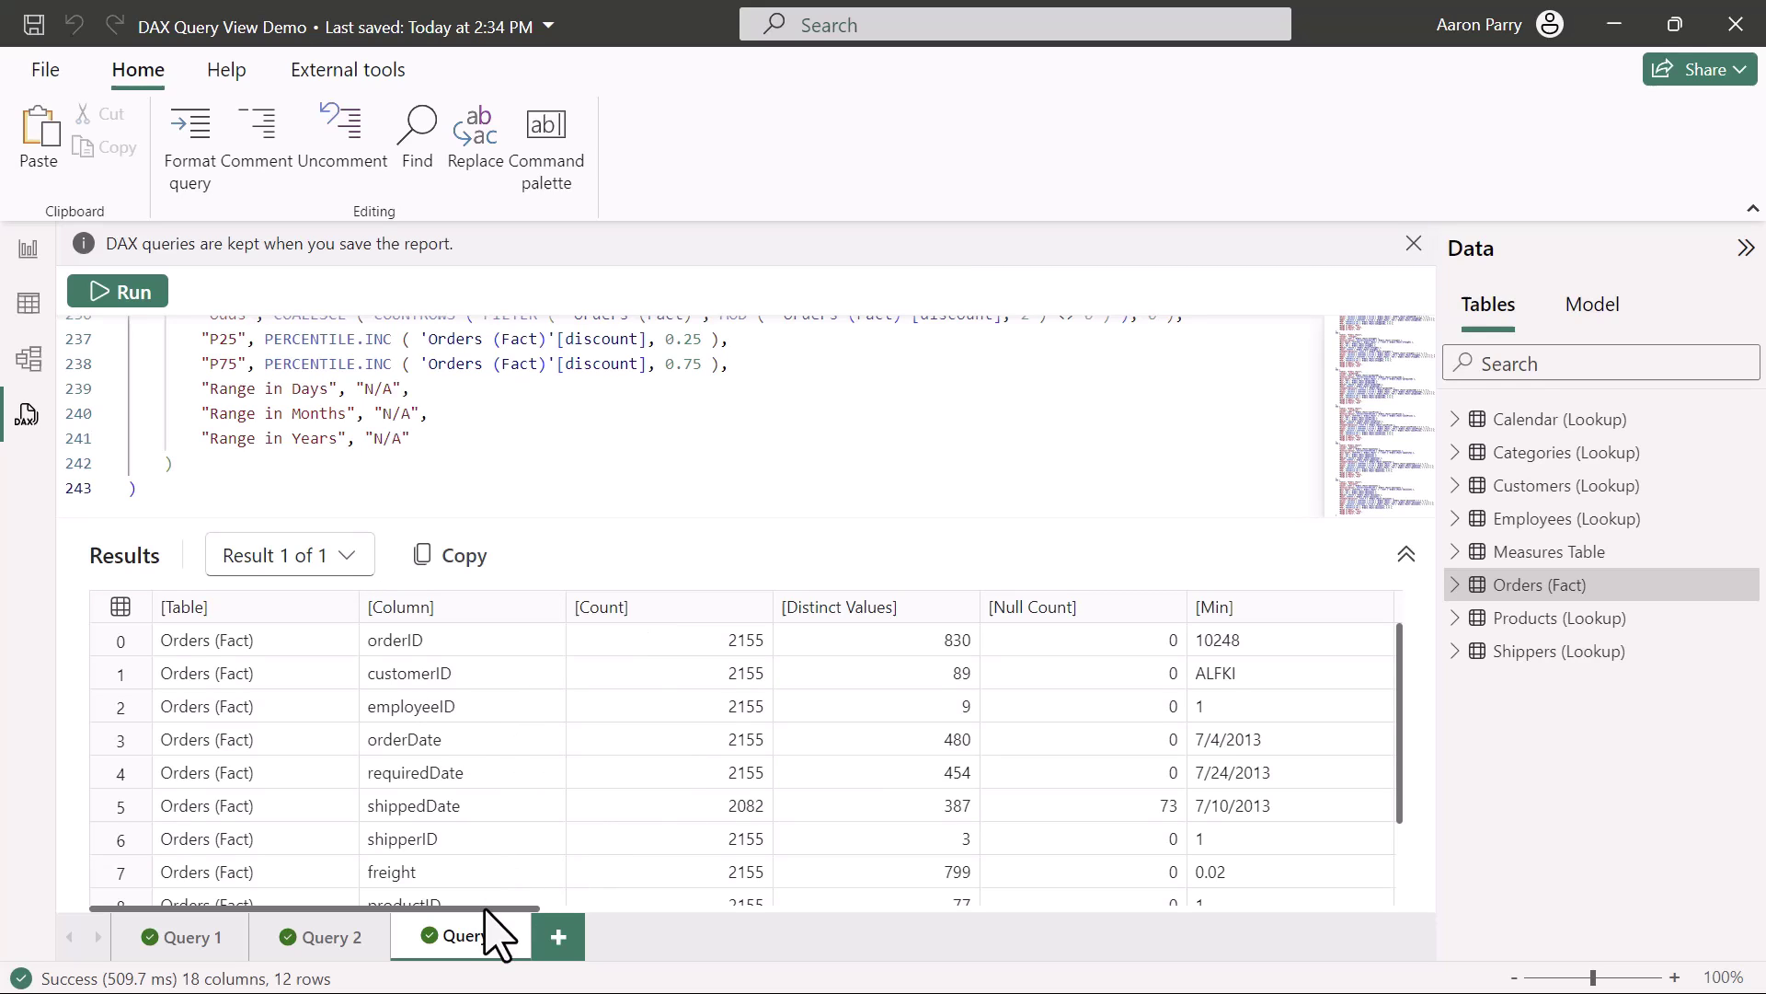
{"action": "left_click_drag", "start_coordinate": [500, 908], "coordinate": [106, 888]}
In a new blank query, write and run EVALUATE 'Orders (Fact)'.
{"action": "left_click", "coordinate": [559, 937]}
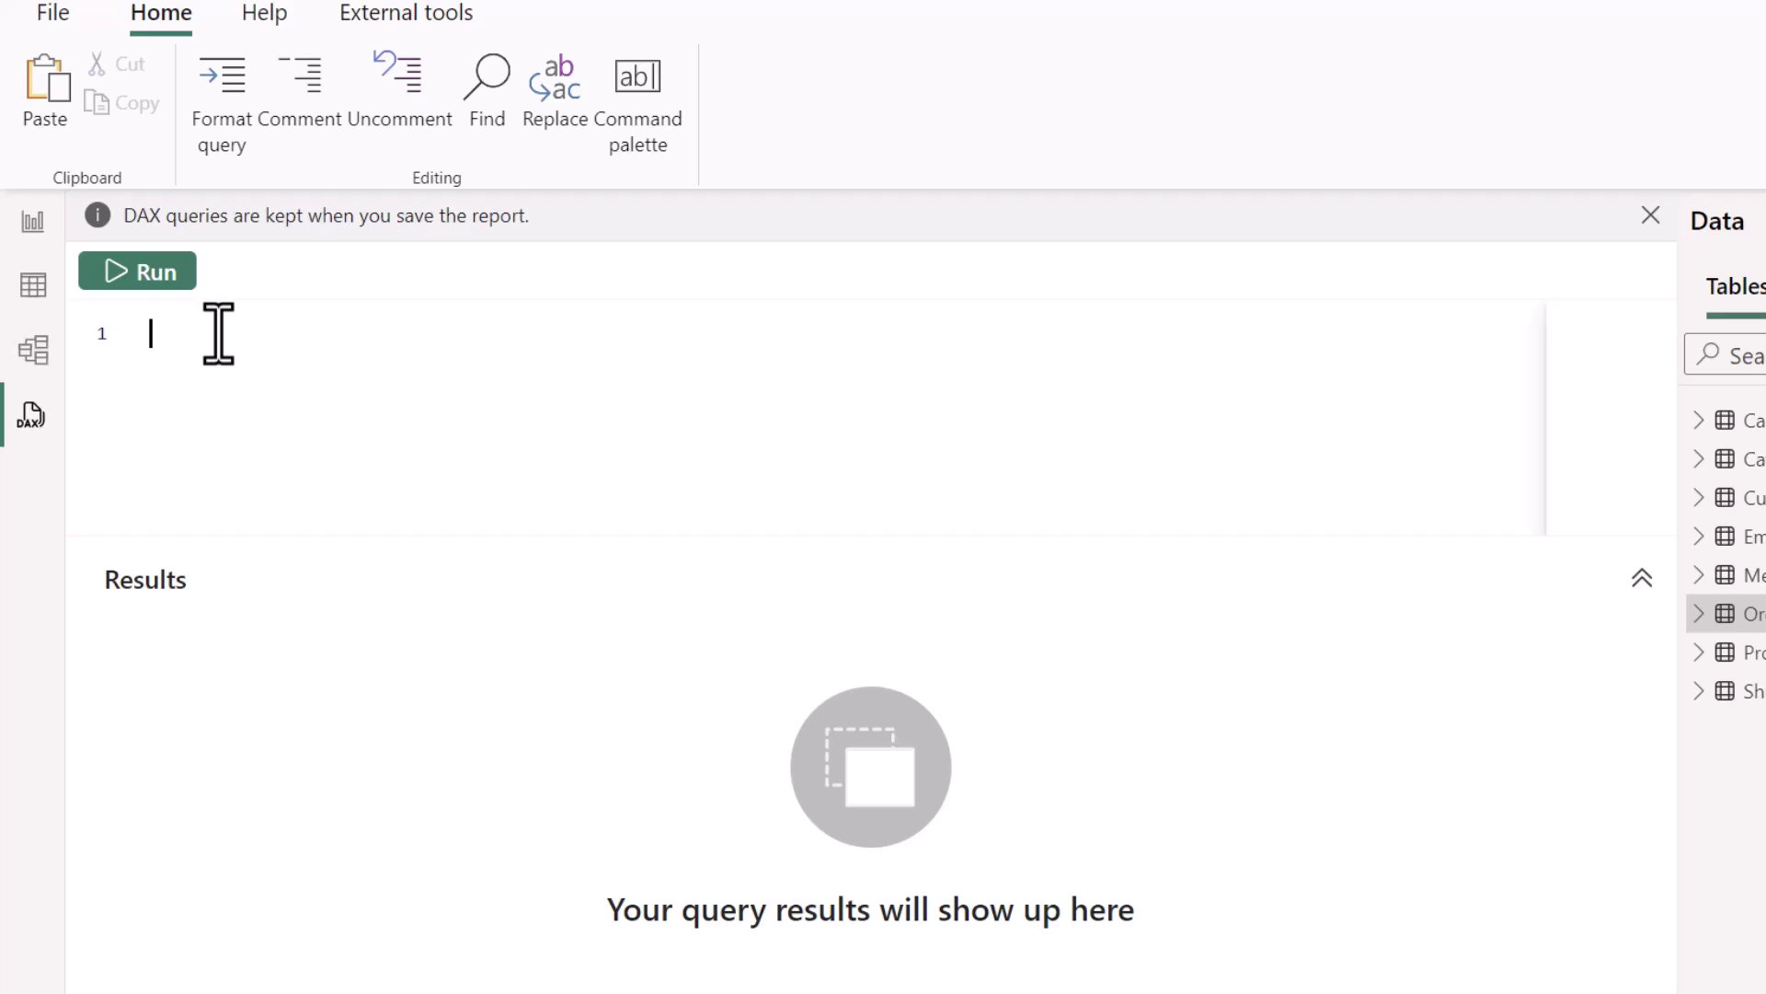
{"action": "type", "text": "EV"}
{"action": "key", "text": "Tab"}
{"action": "key", "text": "Return"}
{"action": "type", "text": "'Ord"}
{"action": "key", "text": "Tab"}
{"action": "left_click", "coordinate": [142, 273]}
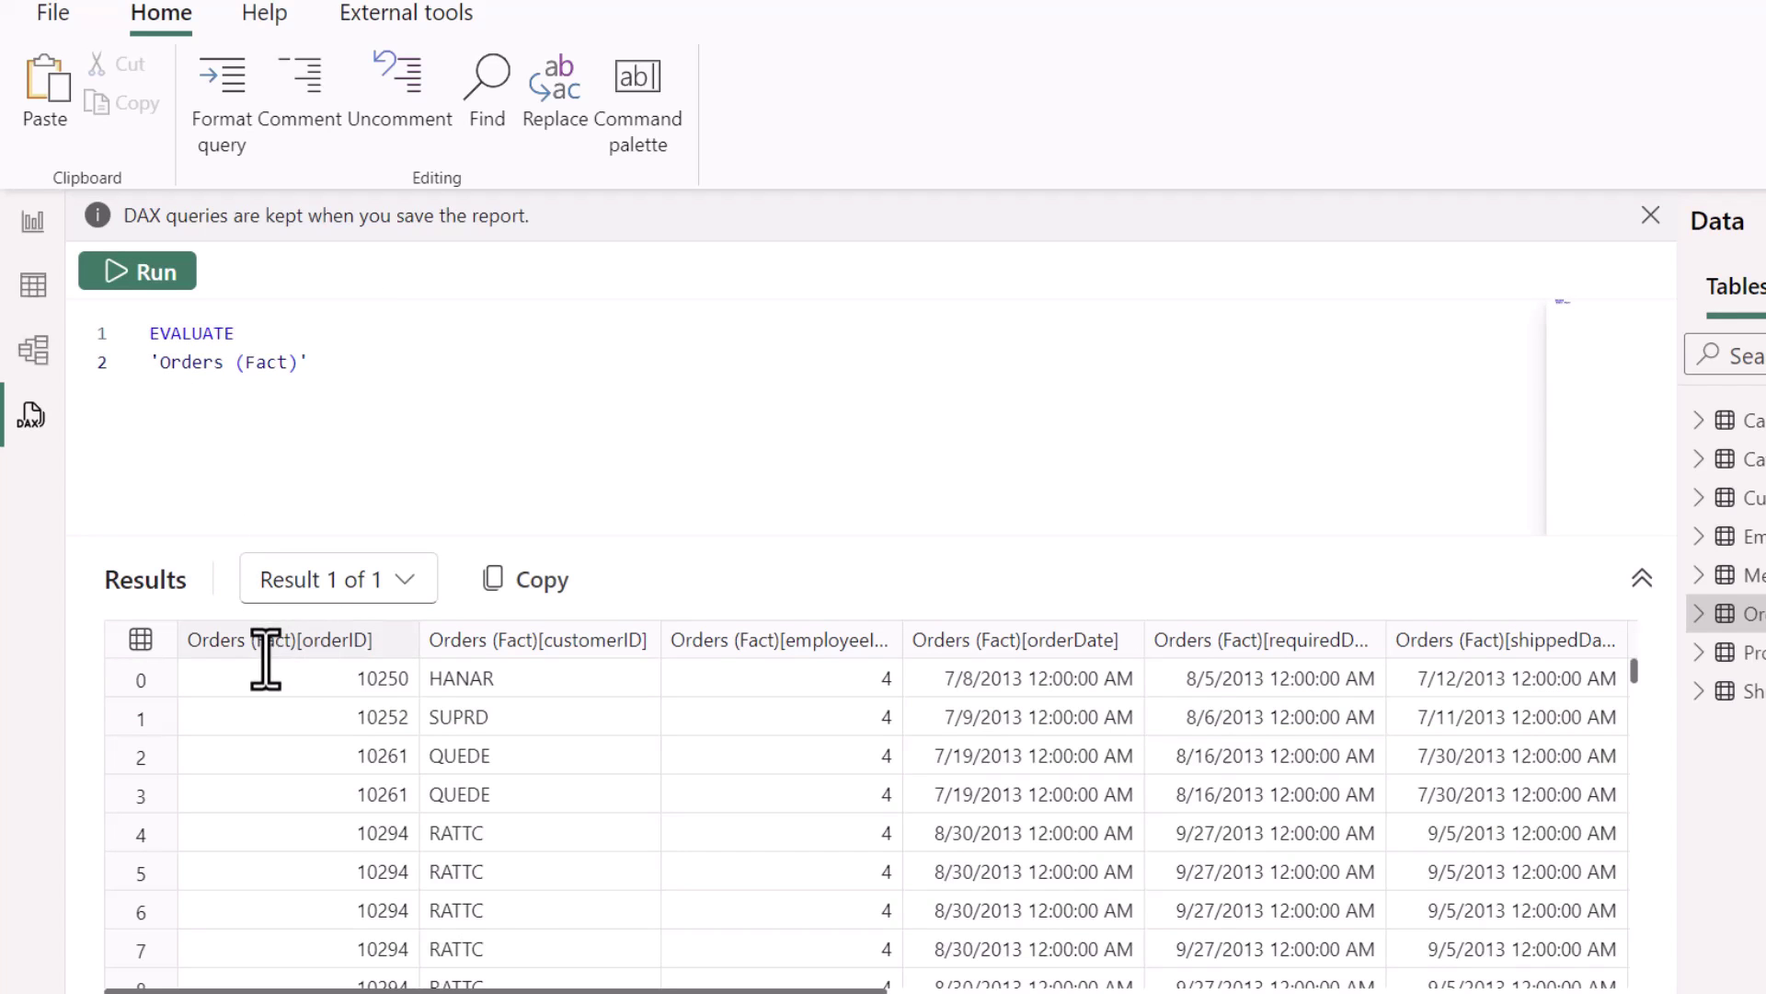
{"action": "mouse_move", "coordinate": [596, 991]}
{"action": "left_mouse_down"}
{"action": "mouse_move", "coordinate": [1325, 991]}
{"action": "mouse_move", "coordinate": [595, 991]}
{"action": "left_mouse_up"}
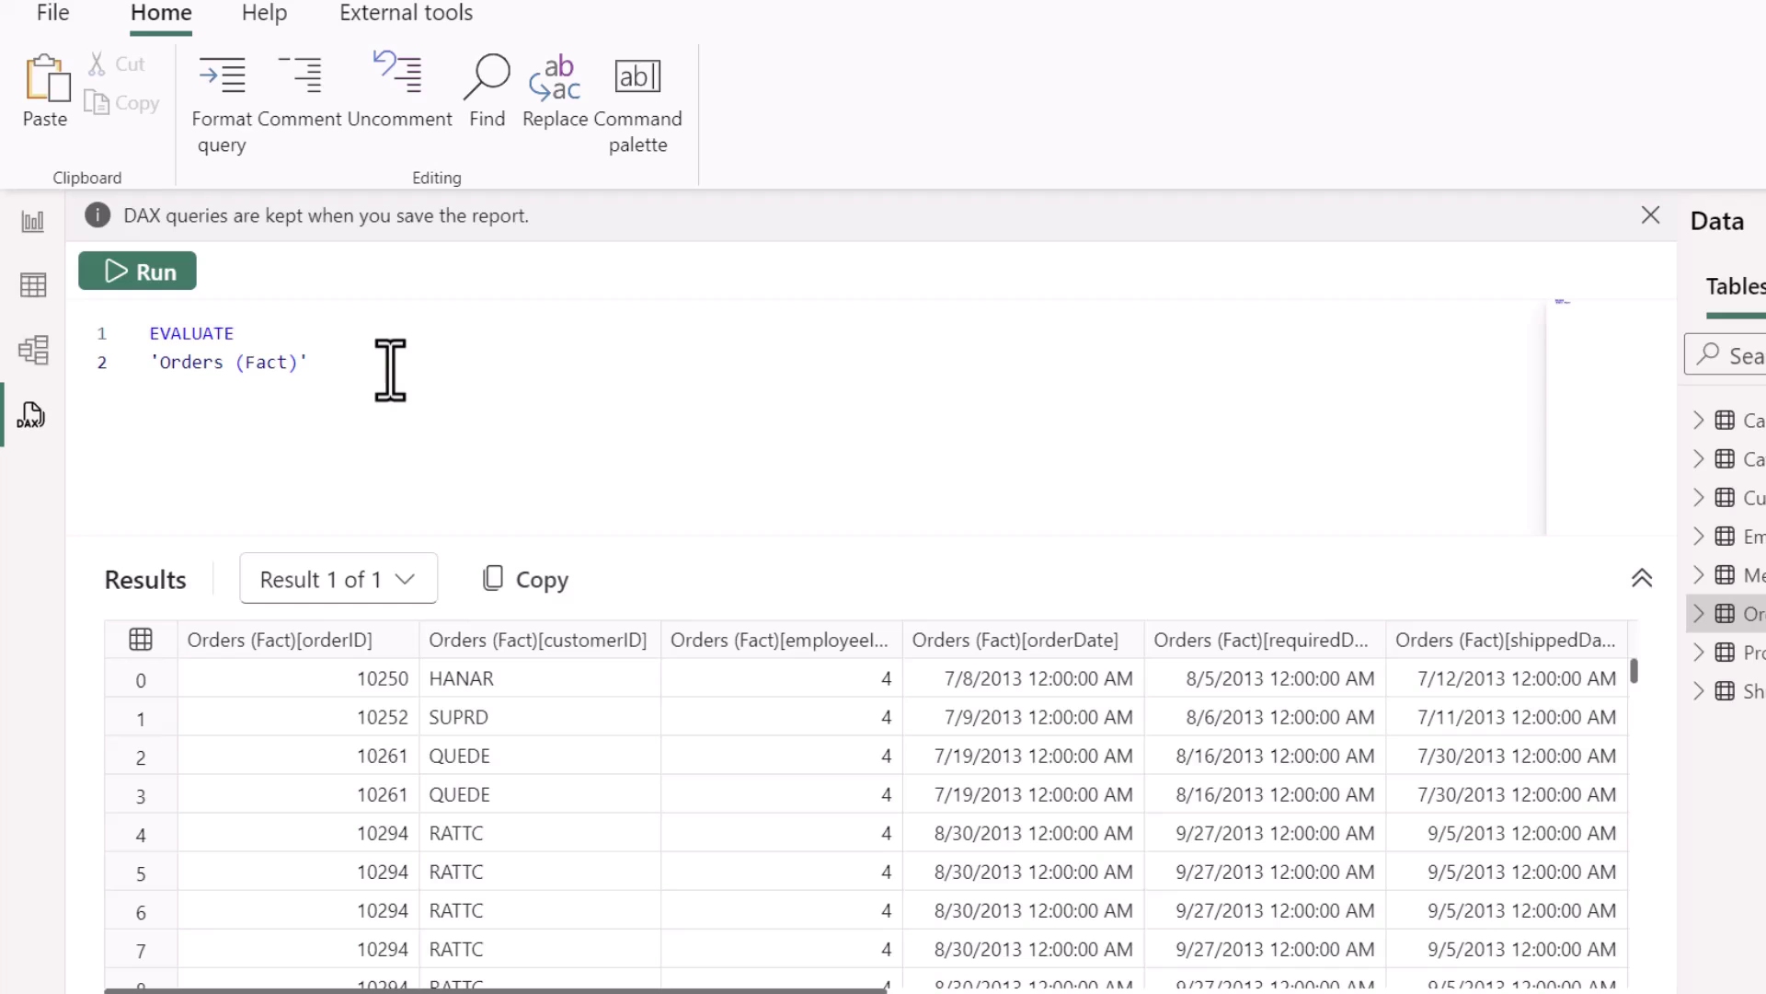
Wrap 'Orders (Fact)' in SUMMARIZECOLUMNS grouped by the customerID column.
{"action": "key", "text": "Return"}
{"action": "type", "text": "summ"}
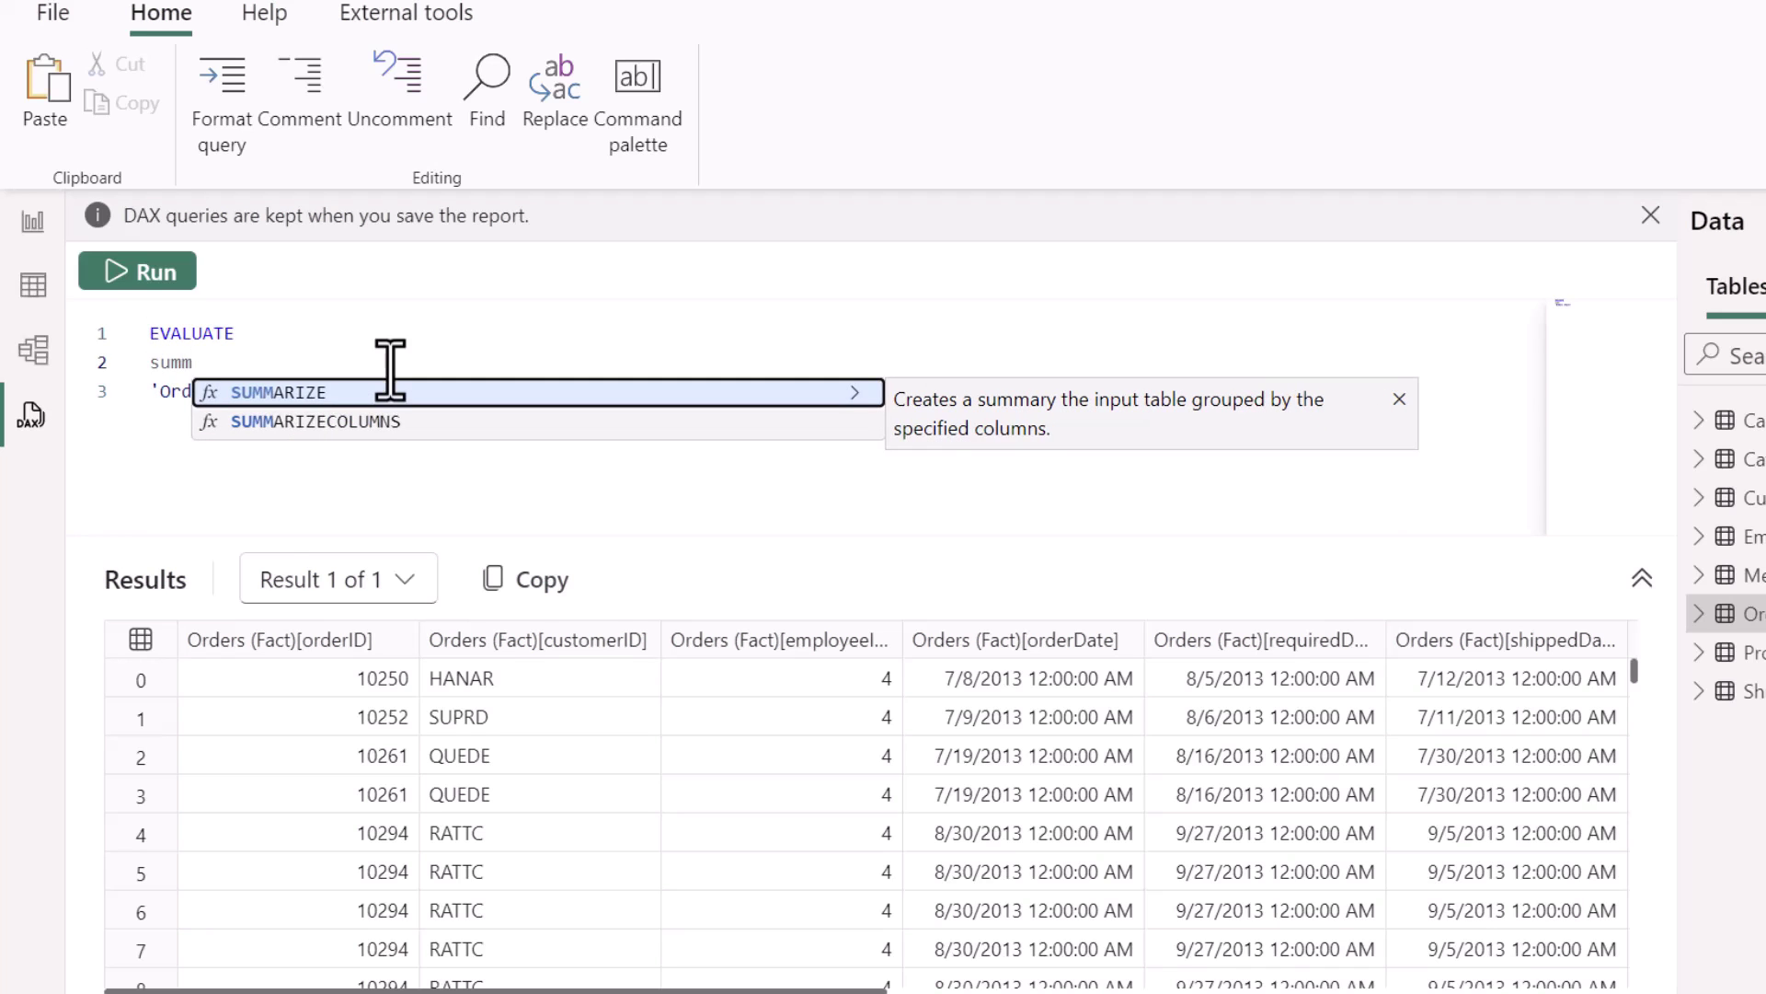
{"action": "key", "text": "Down"}
{"action": "key", "text": "Tab"}
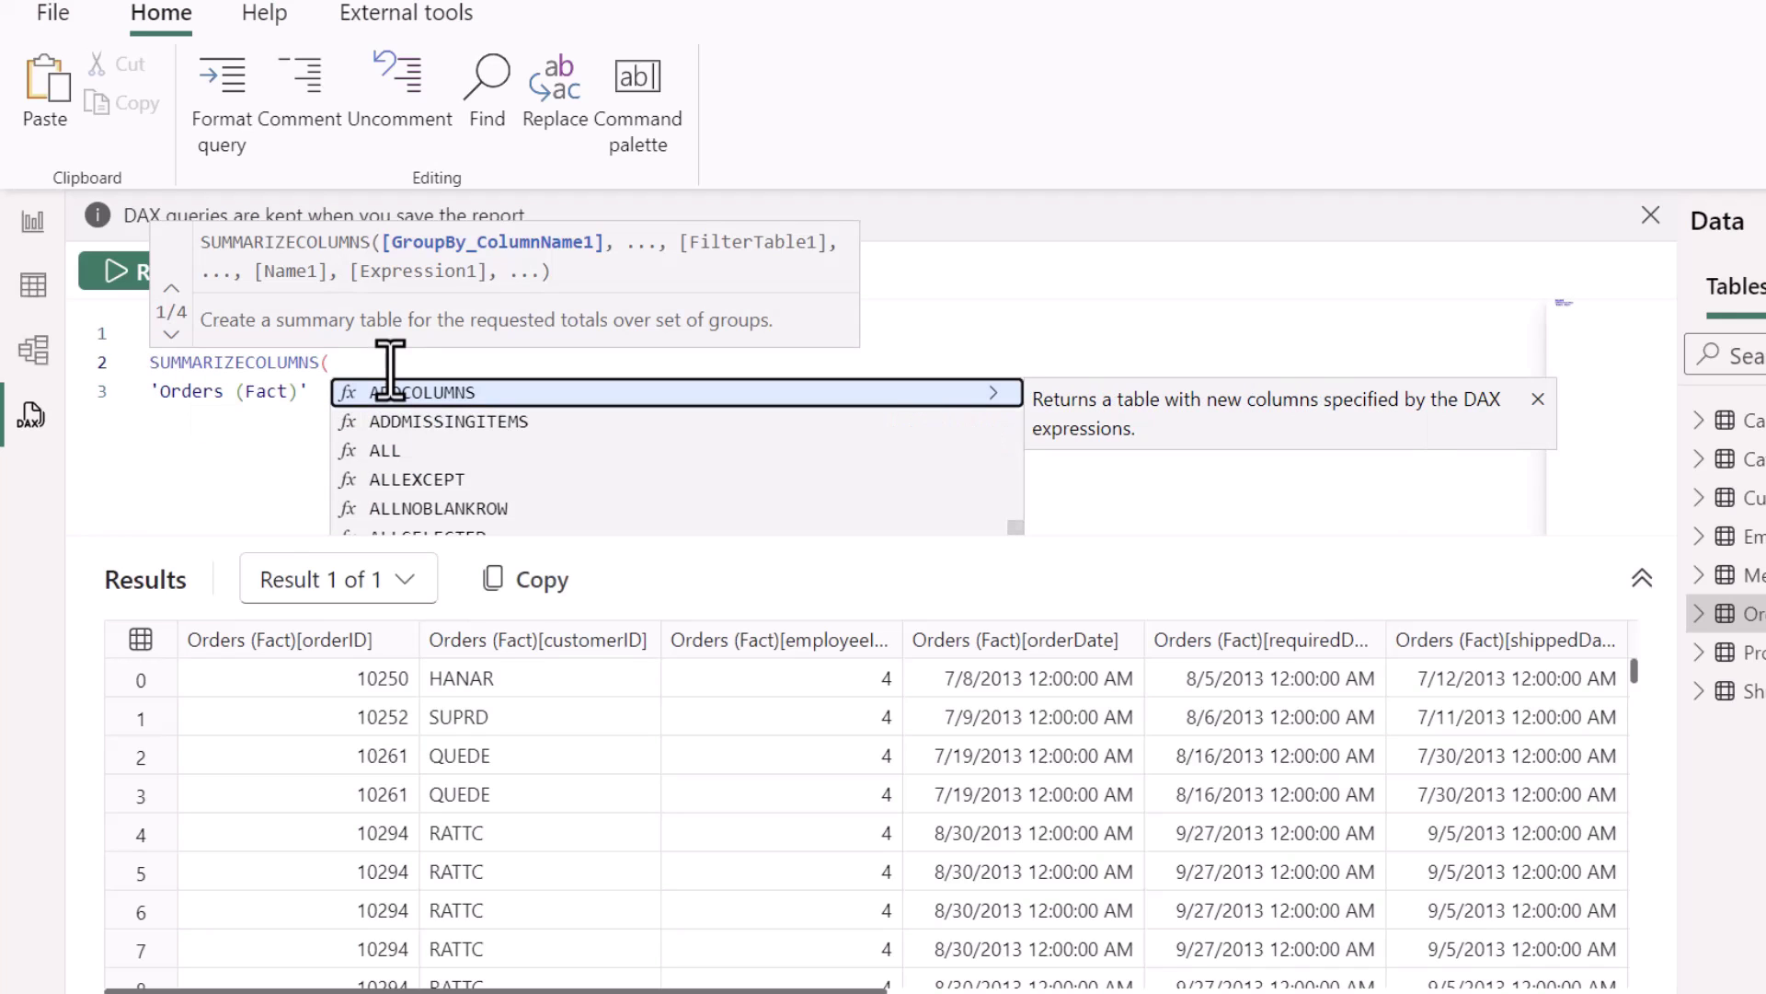
{"action": "key", "text": "Delete"}
{"action": "key", "text": "Return"}
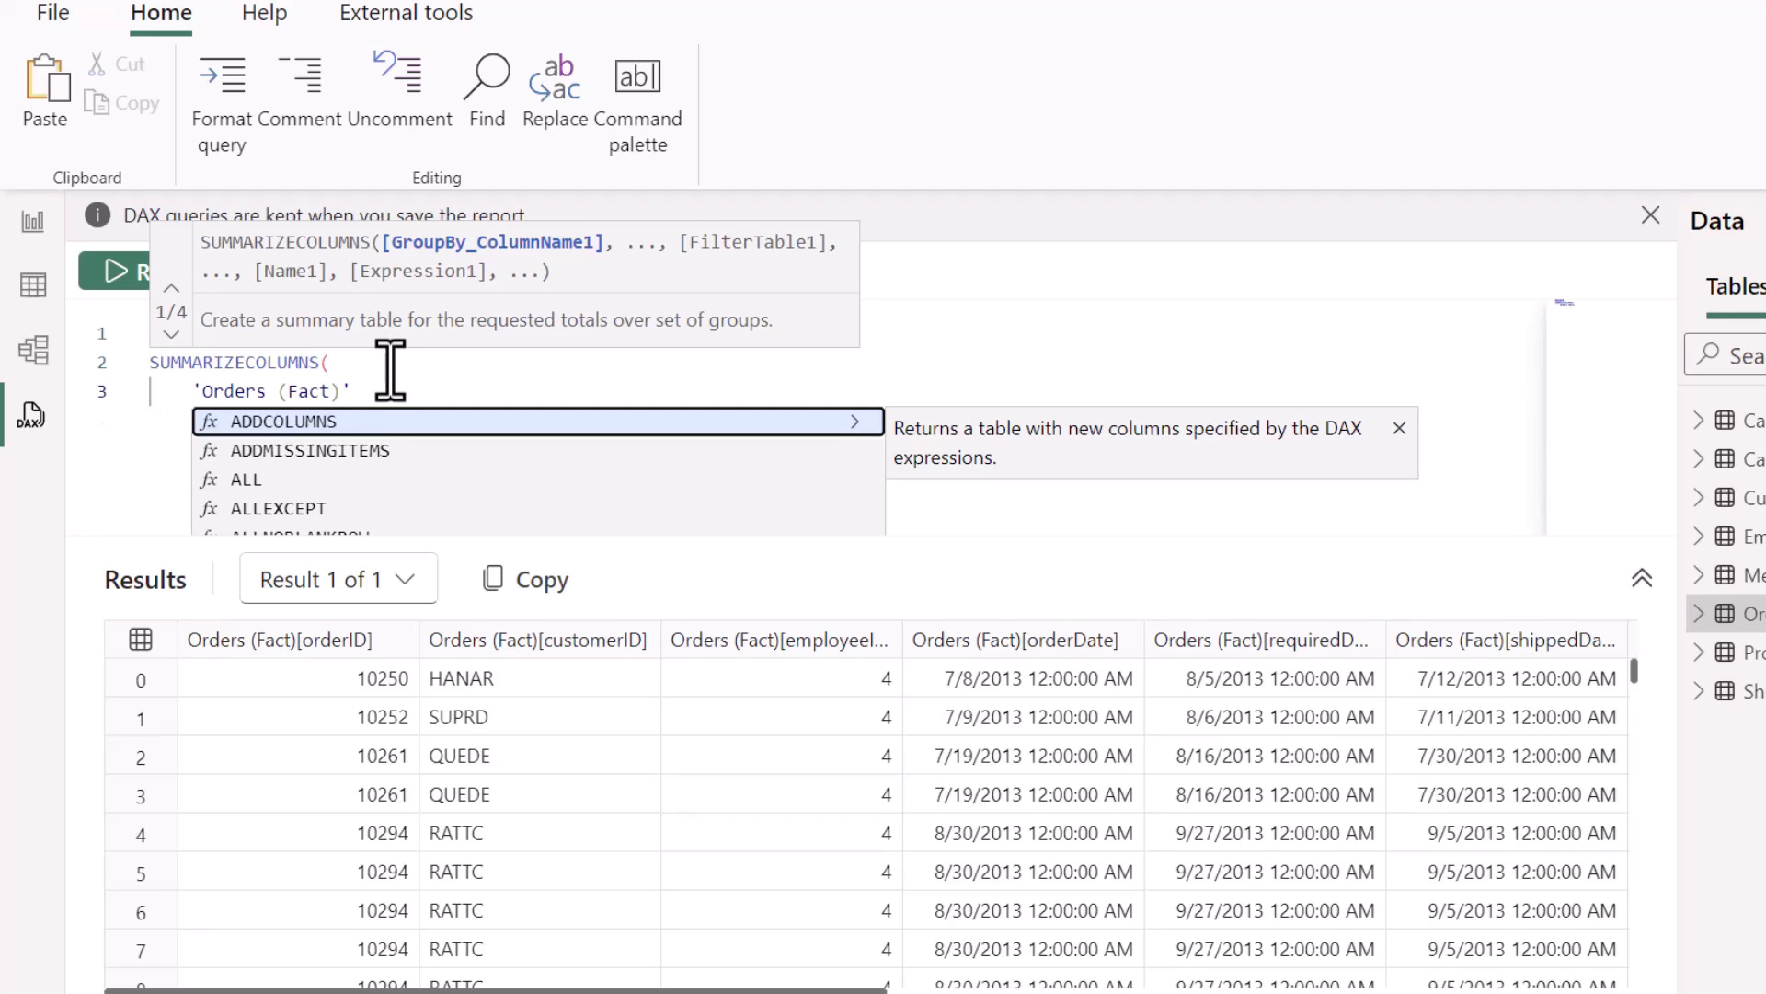
{"action": "left_click", "coordinate": [366, 391]}
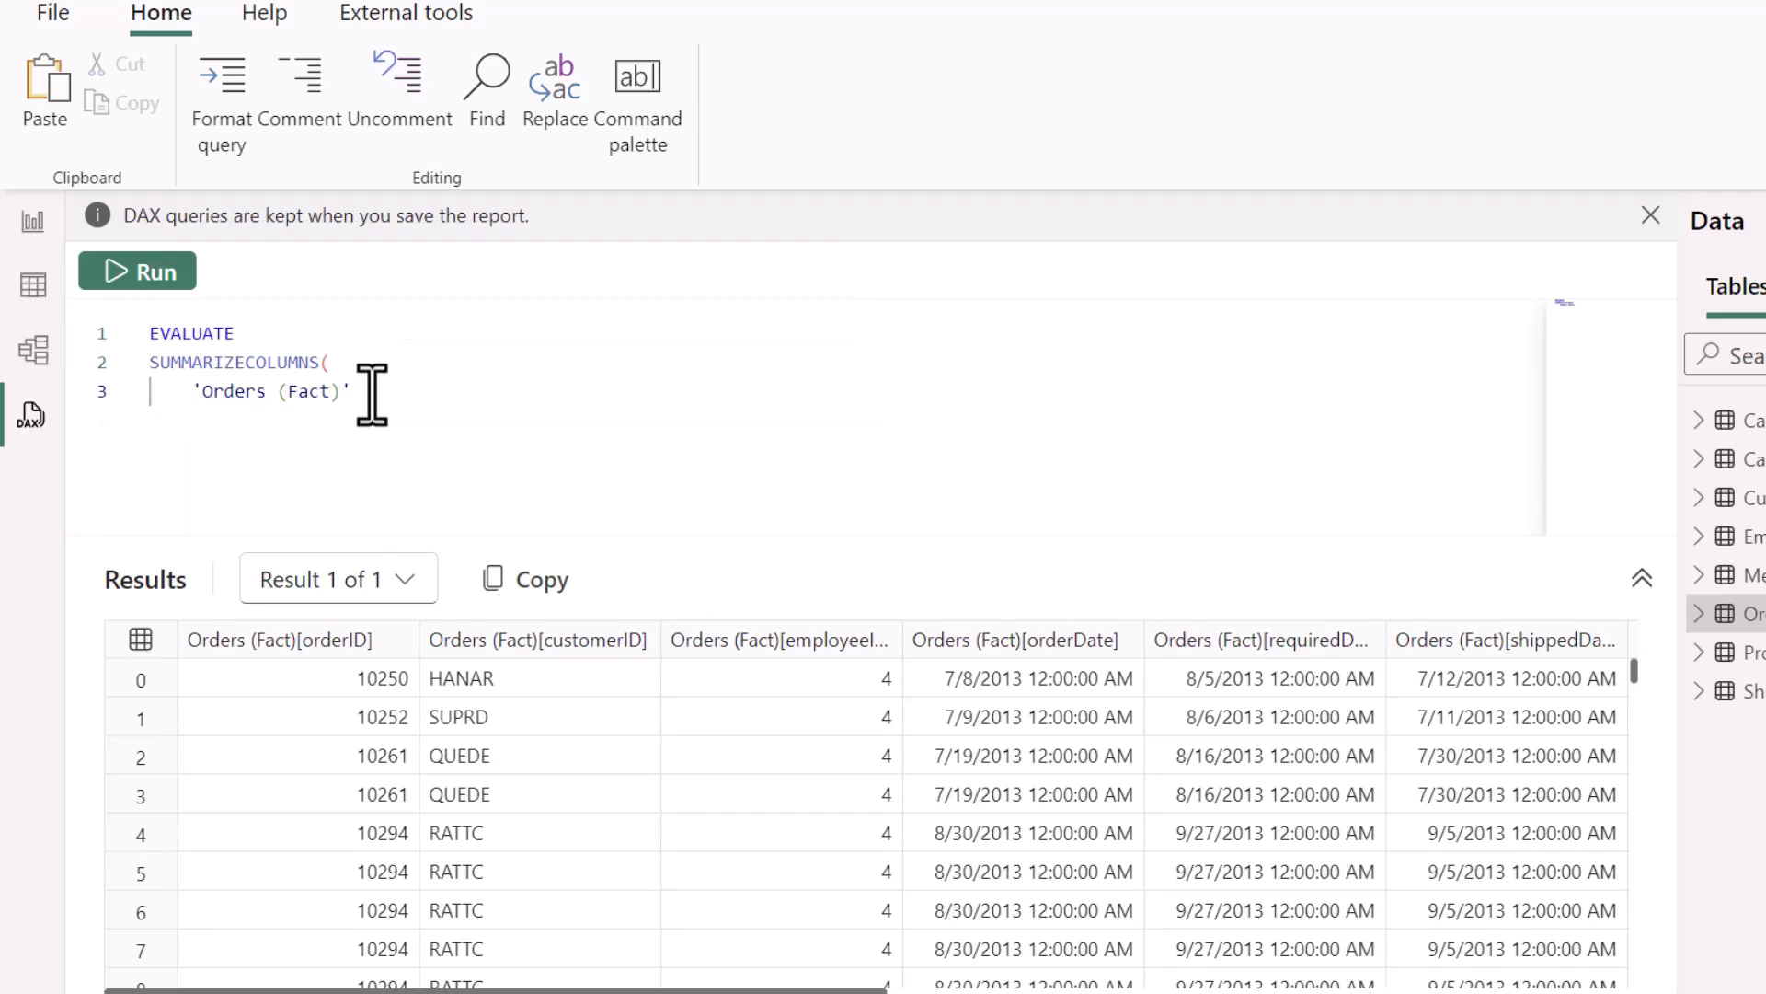
{"action": "type", "text": "[cus"}
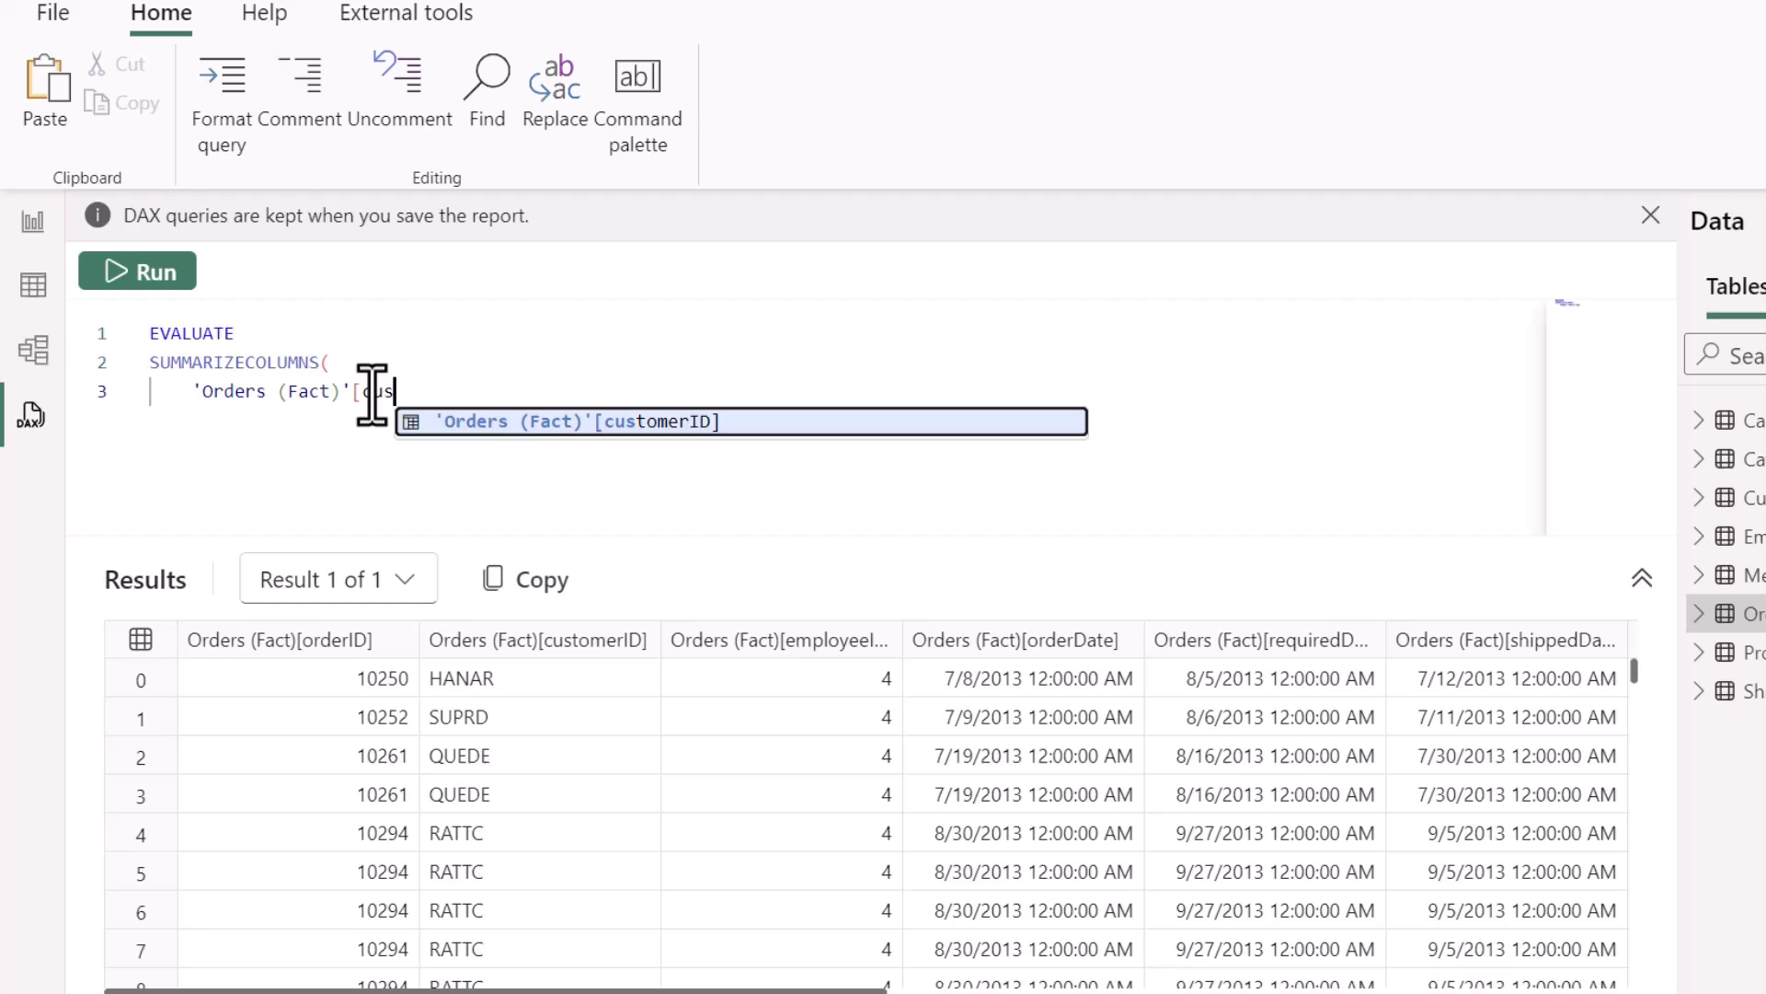
{"action": "key", "text": "Tab"}
{"action": "type", "text": ","}
{"action": "key", "text": "Return"}
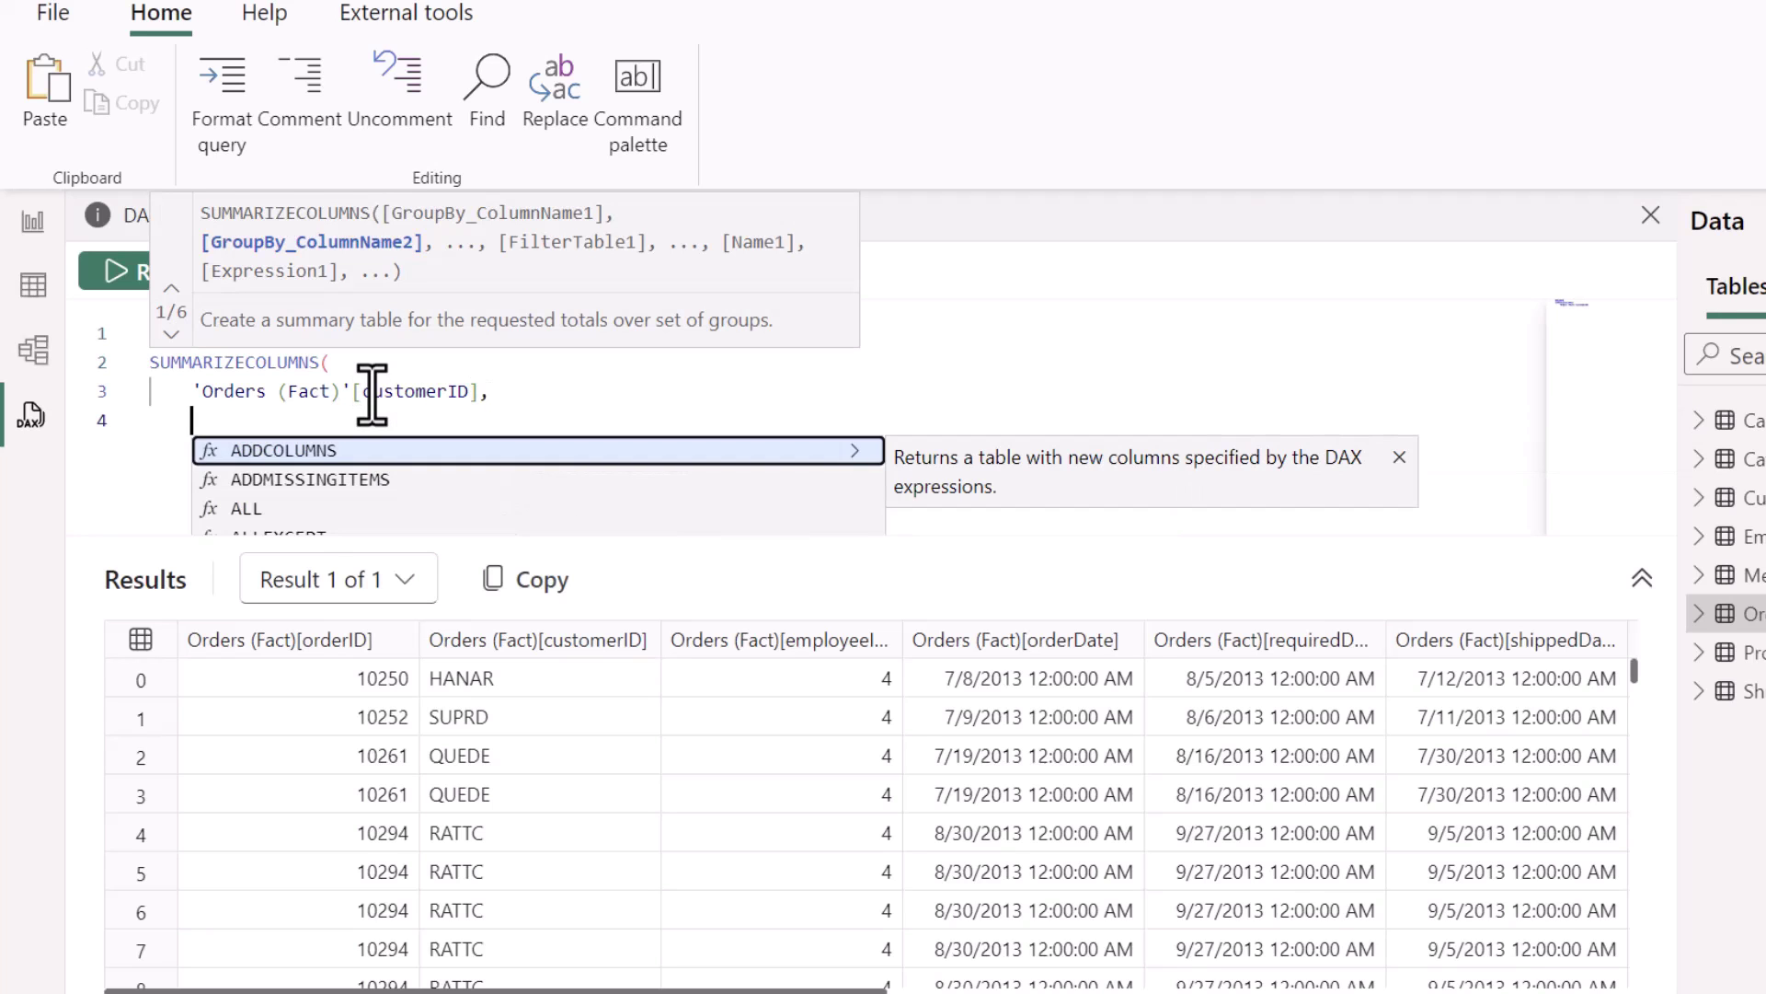
Add an "Orders" column as SUMX of 'Orders (Fact)'[quantity], close the expression, and run it.
{"action": "type", "text": "\"ord"}
{"action": "key", "text": "BackSpace"}
{"action": "key", "text": "BackSpace"}
{"action": "key", "text": "BackSpace"}
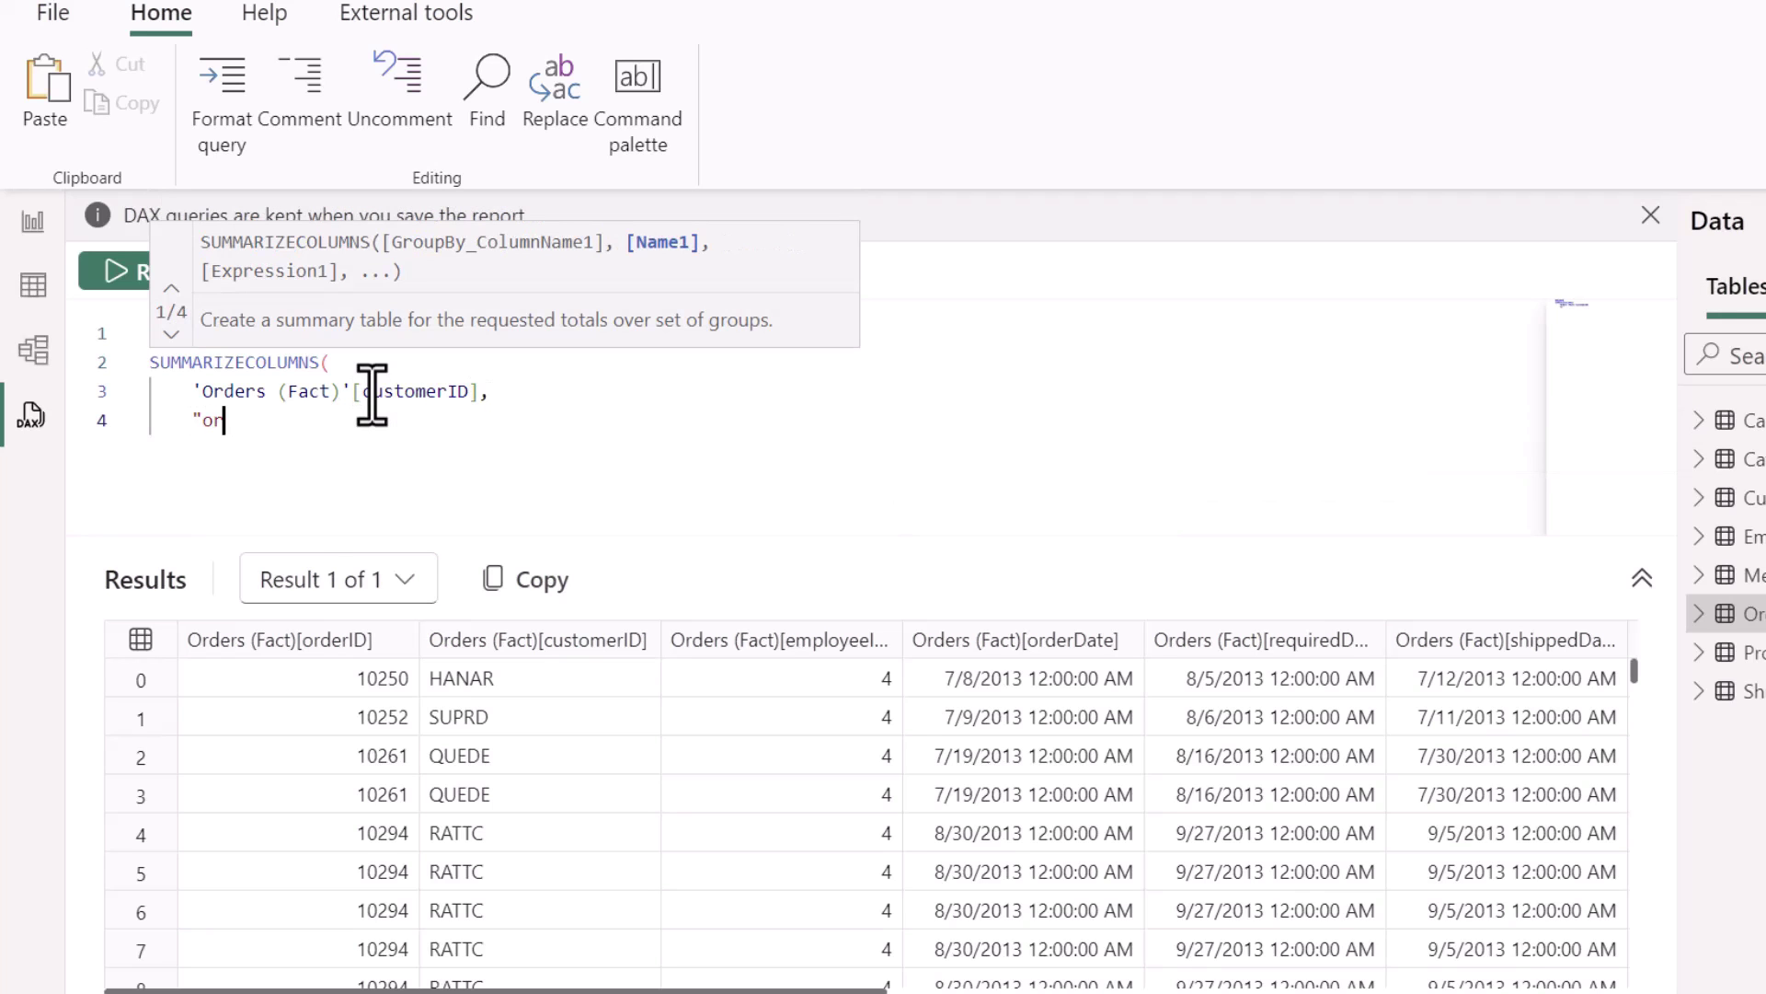
{"action": "type", "text": "Orders\", "}
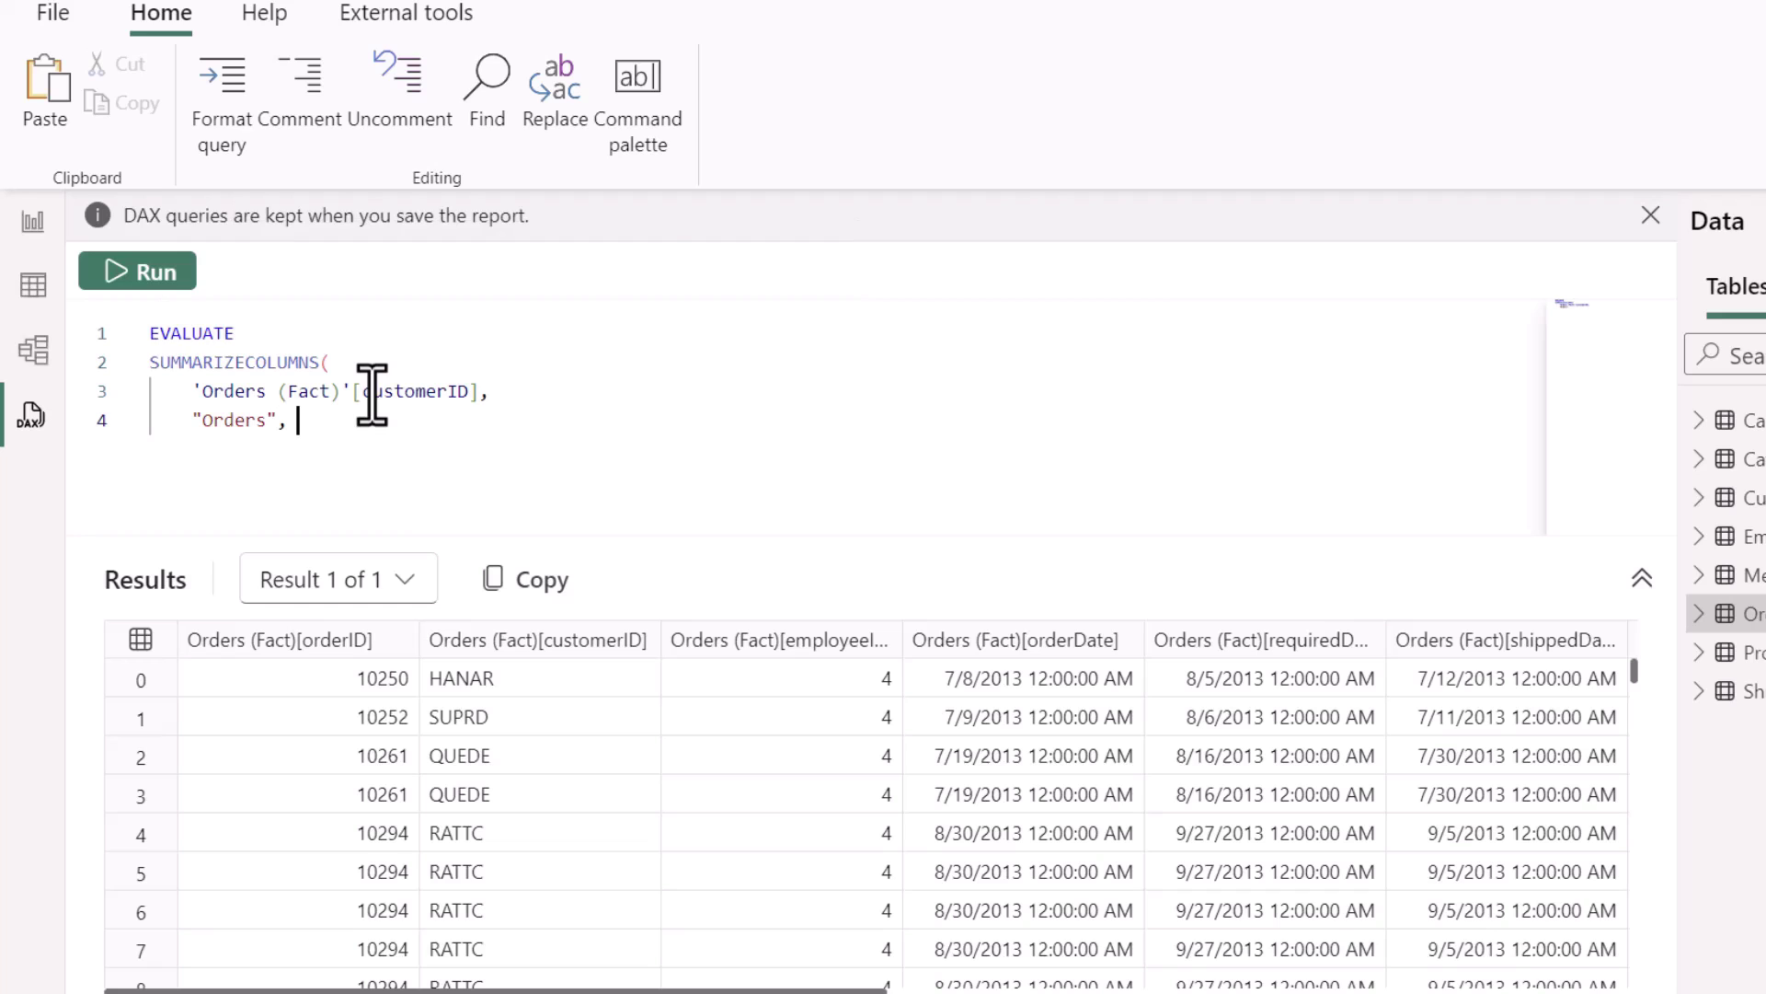
{"action": "type", "text": "SUMX("}
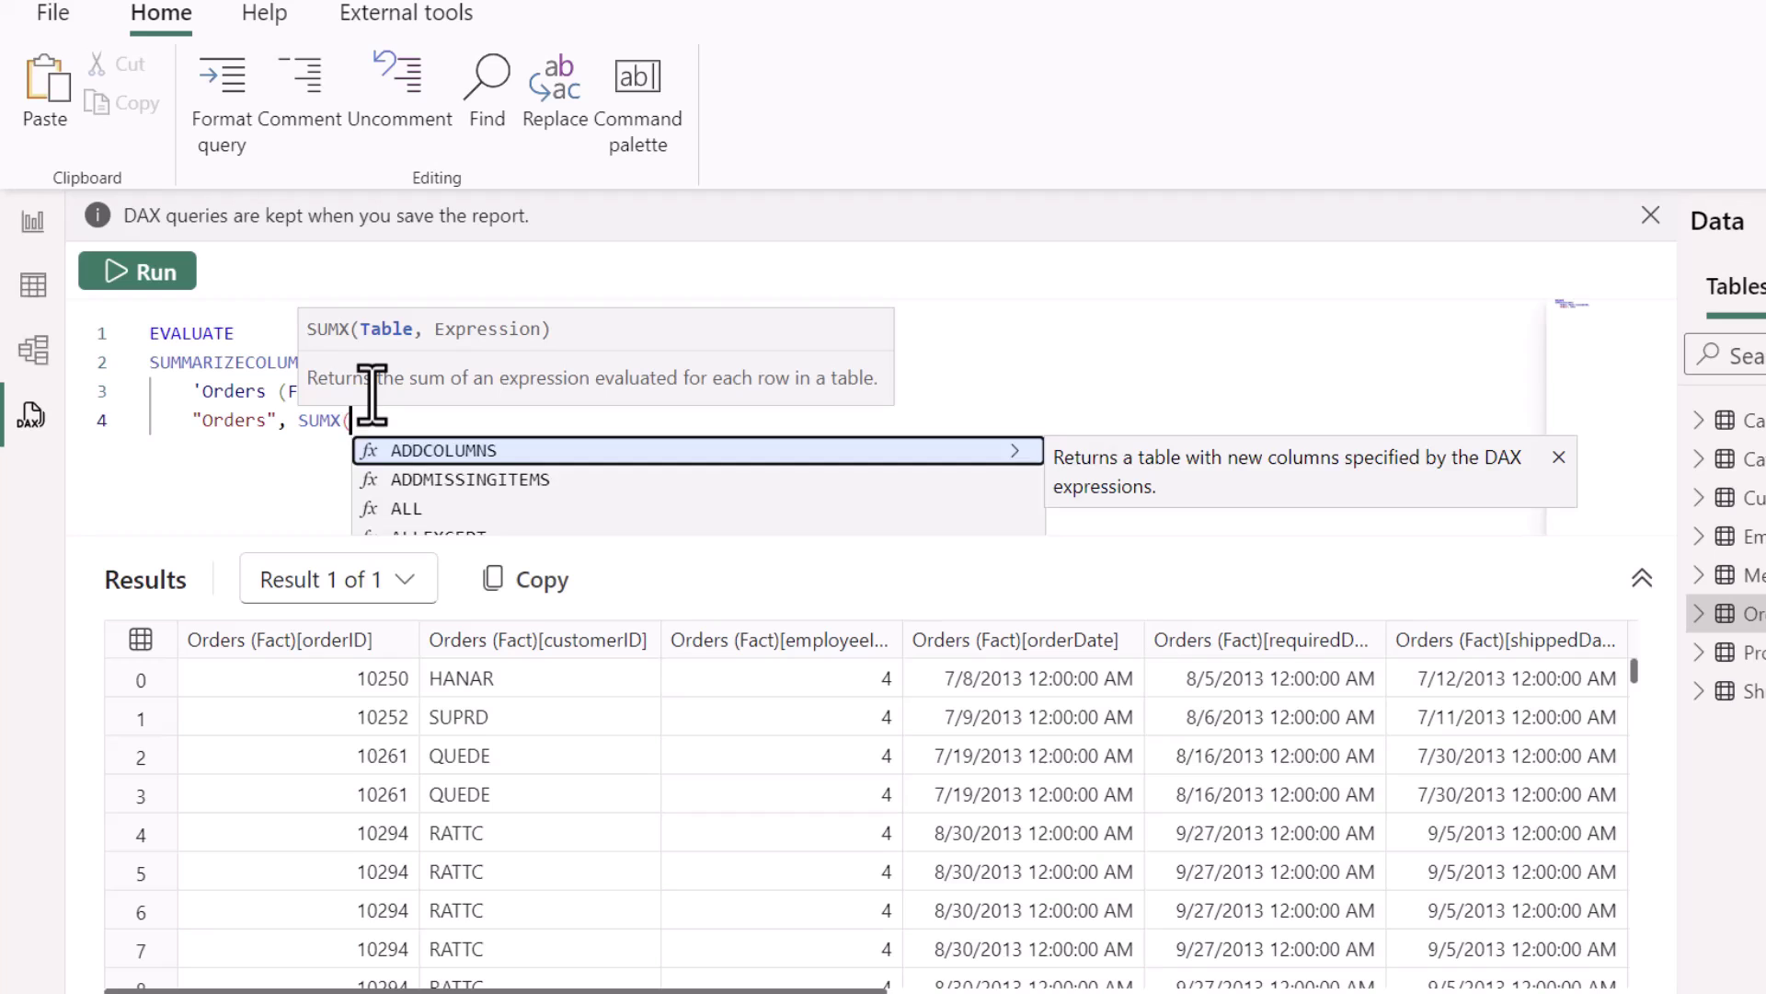
{"action": "type", "text": "'Or"}
{"action": "key", "text": "Tab"}
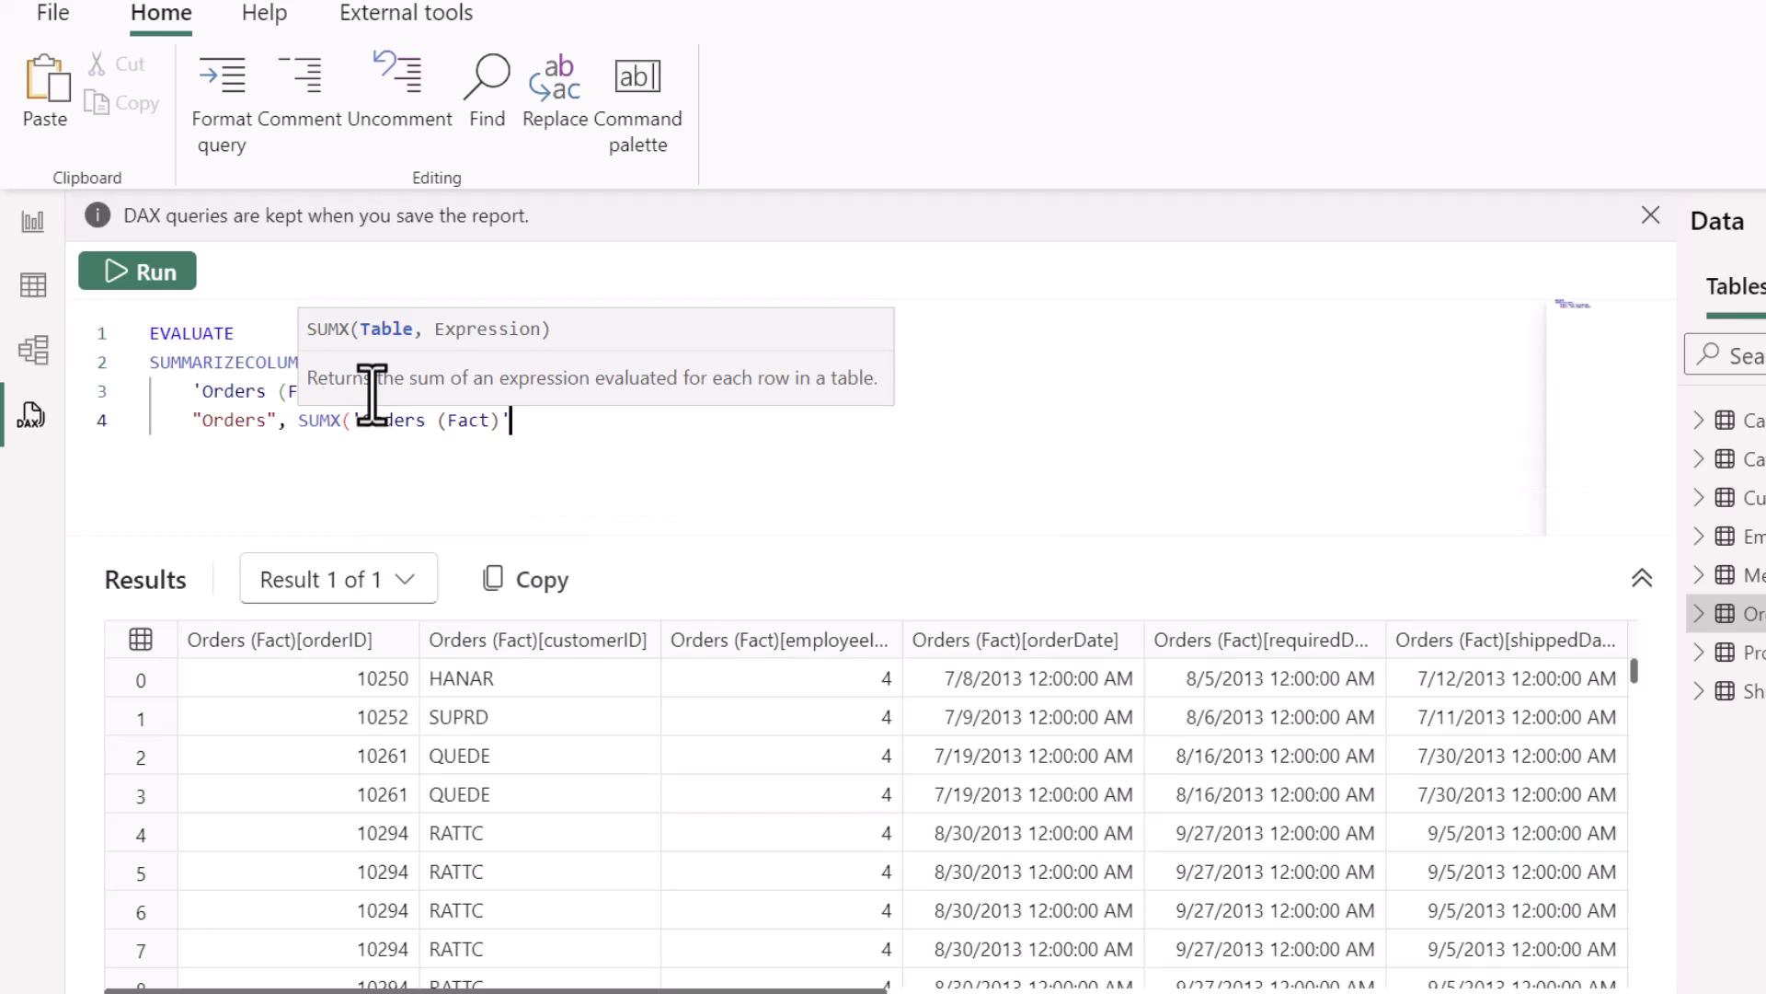
{"action": "type", "text": ", qua"}
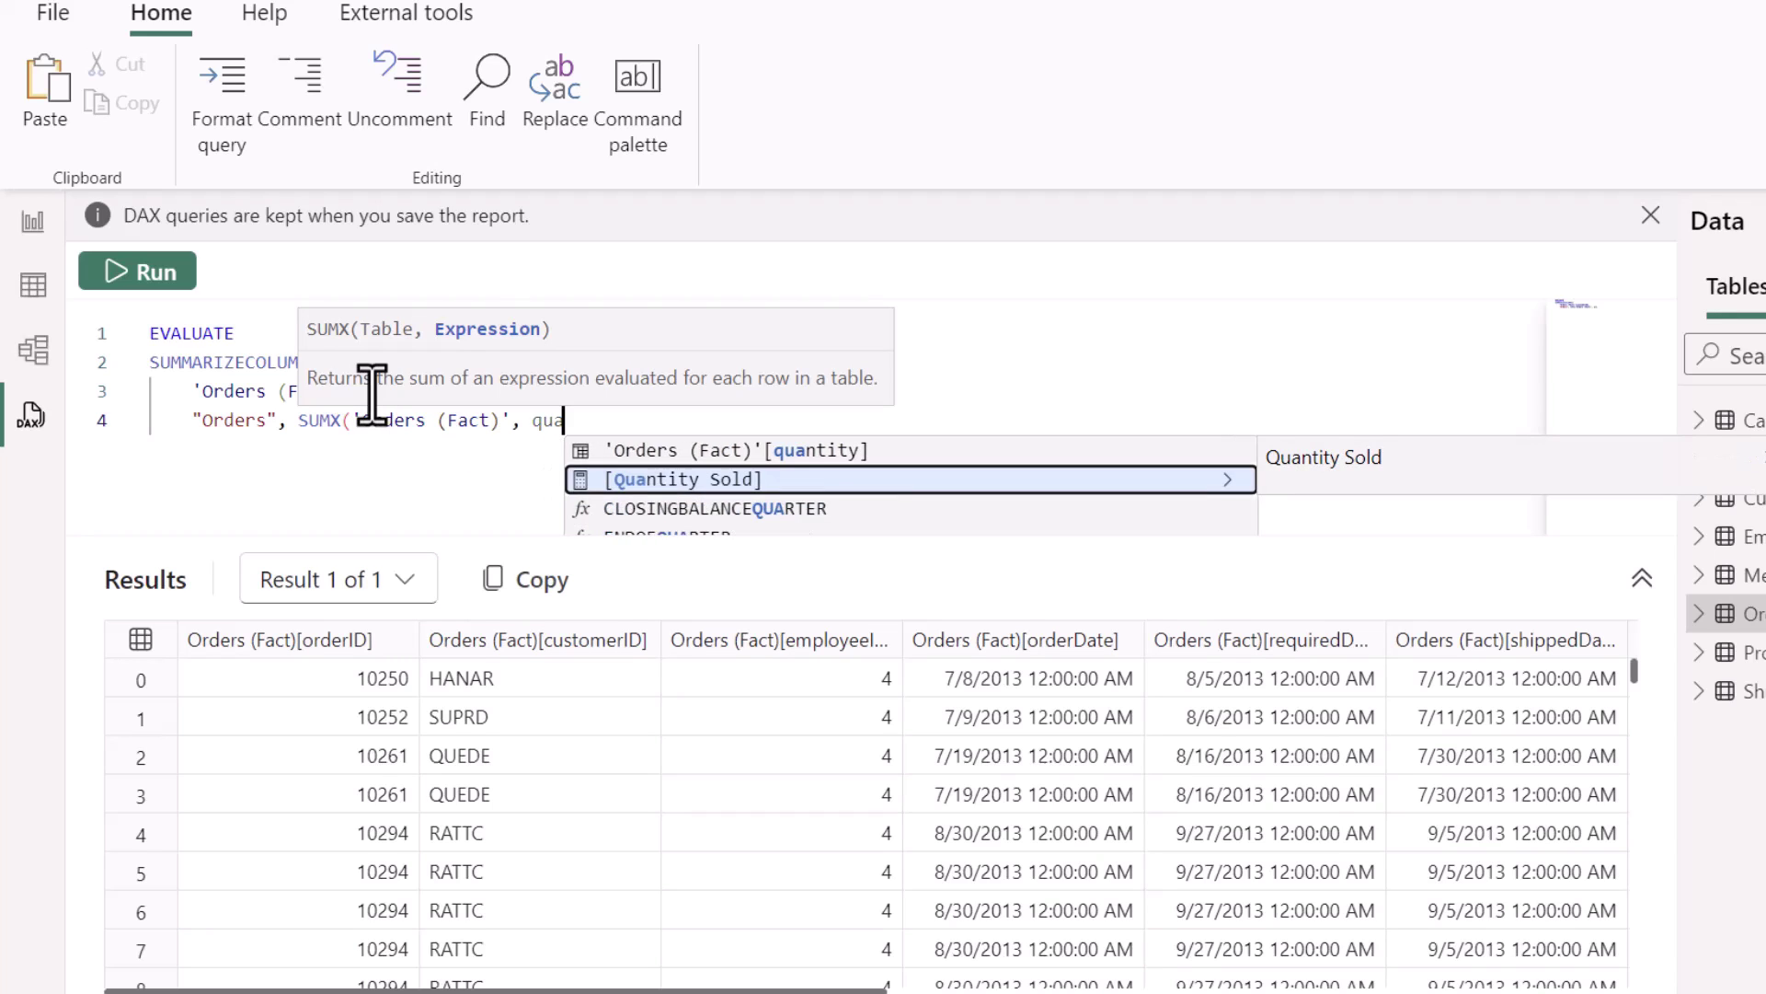
{"action": "key", "text": "Up"}
{"action": "key", "text": "Tab"}
{"action": "type", "text": ")"}
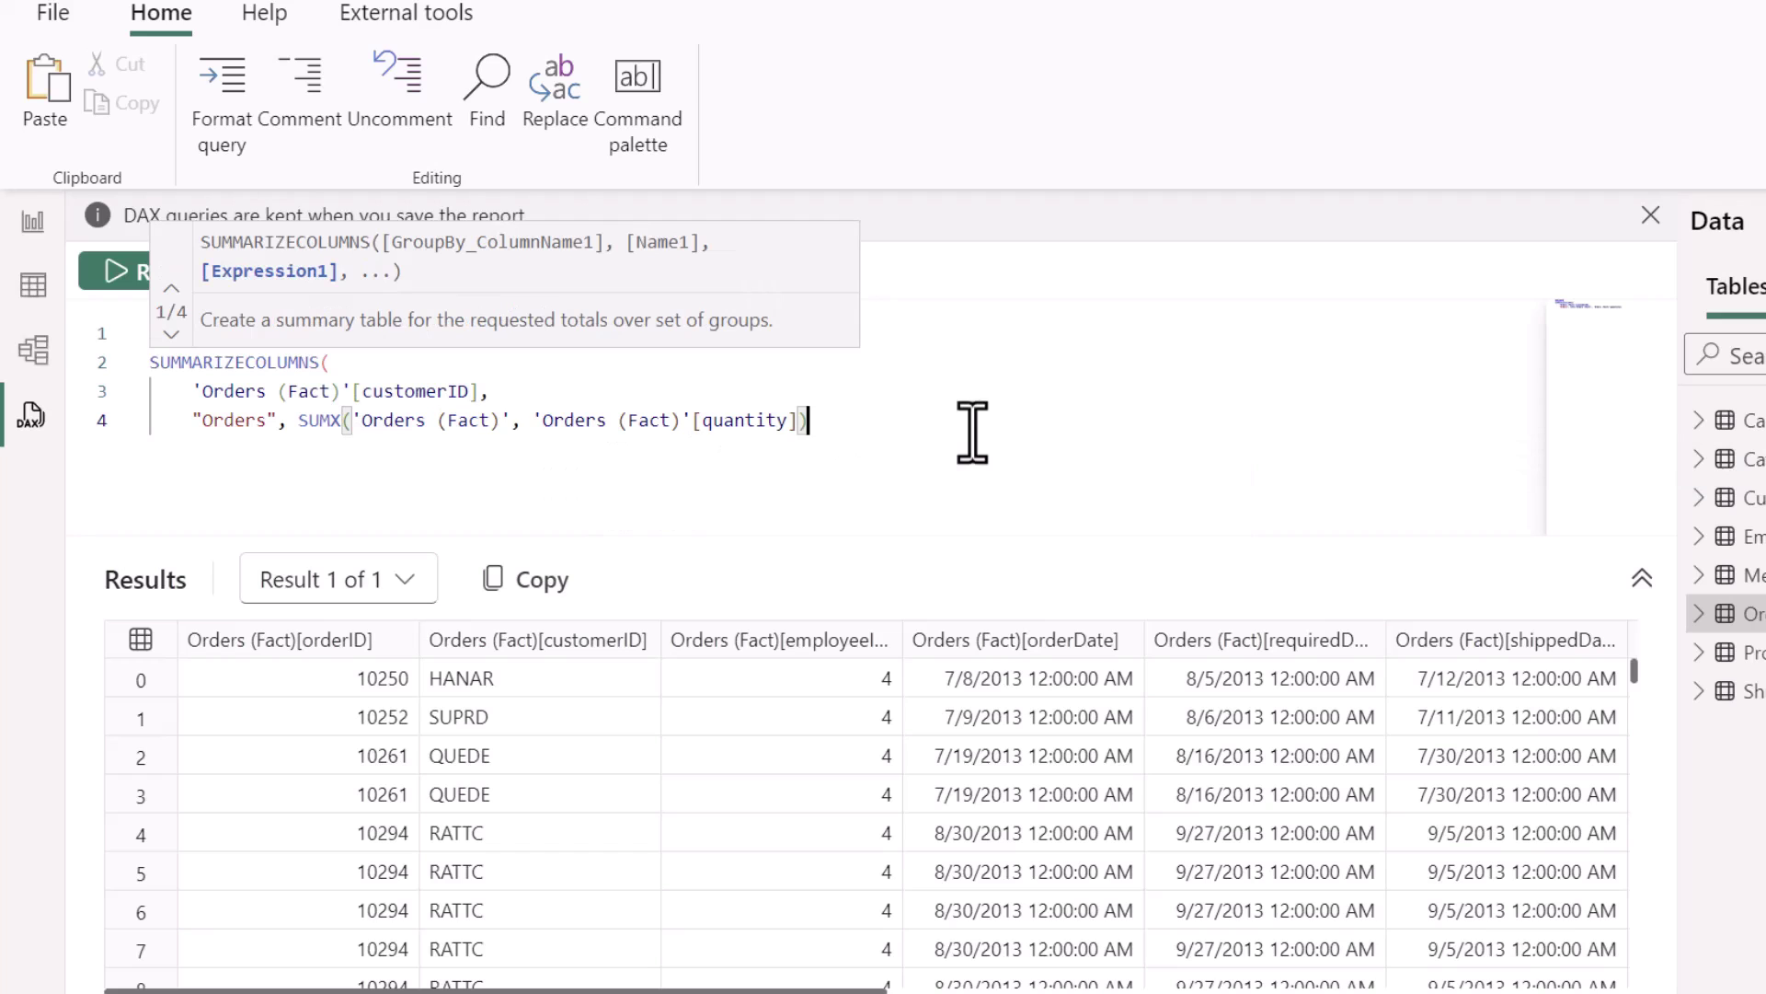
{"action": "key", "text": "Return"}
{"action": "type", "text": ")"}
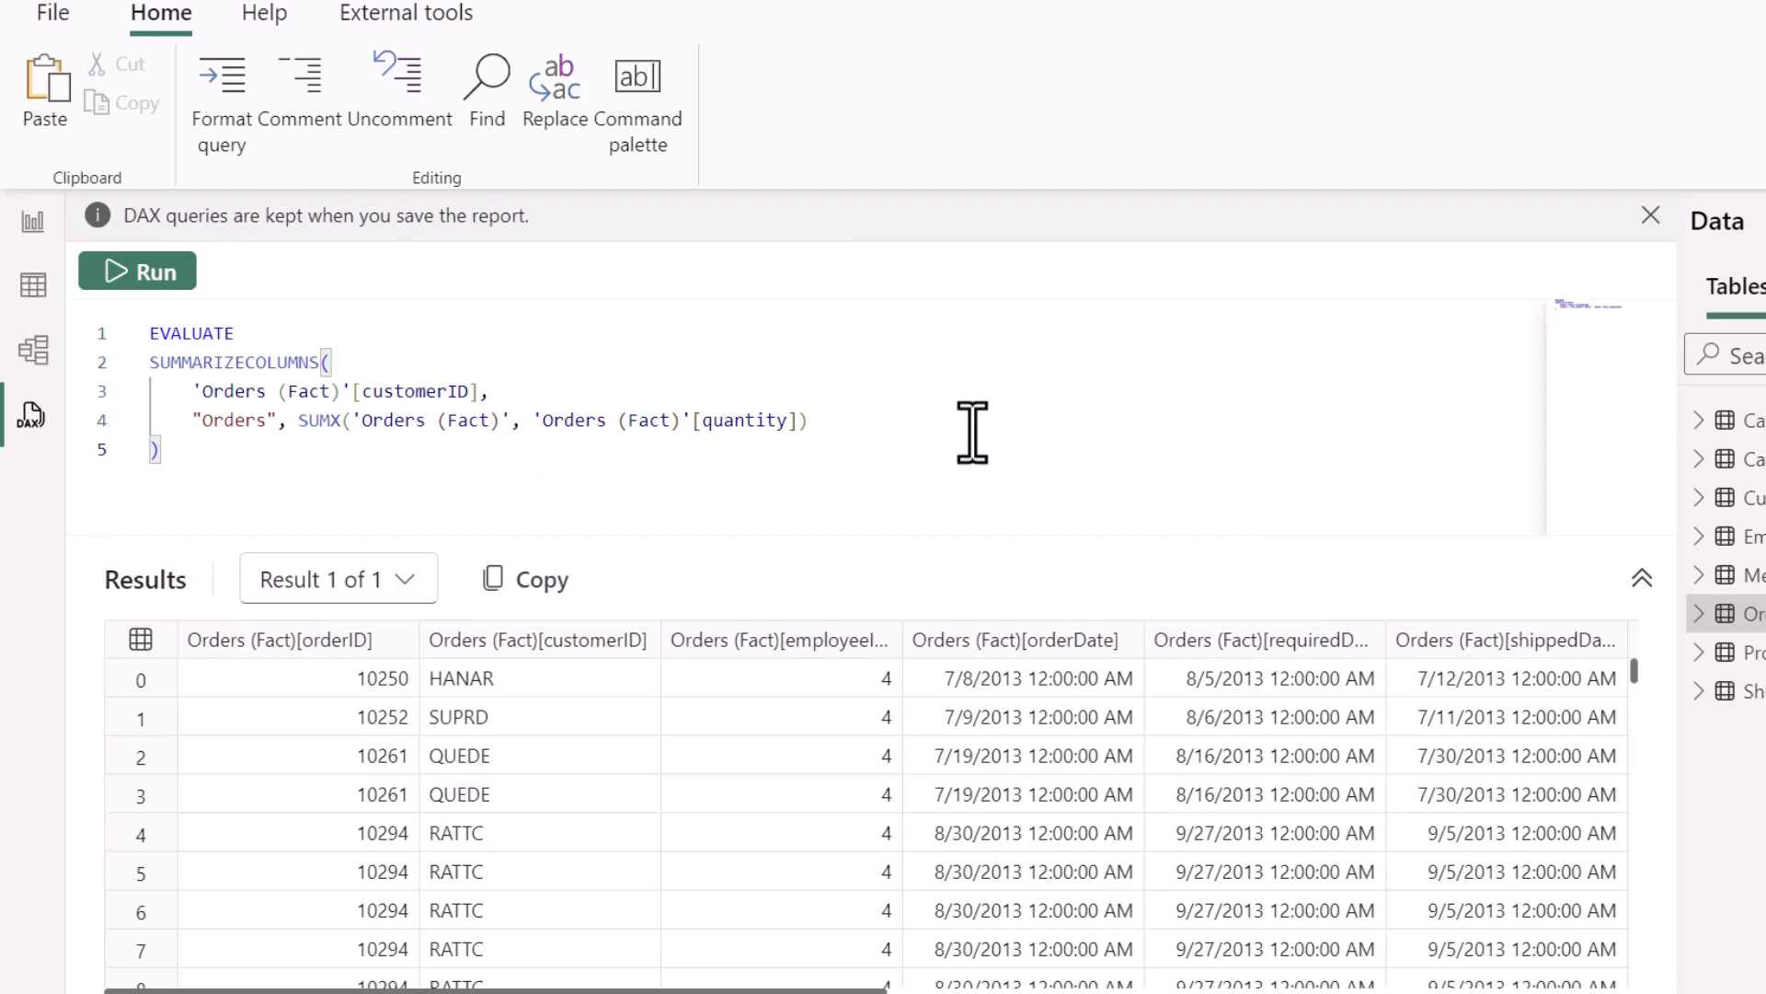
{"action": "left_click", "coordinate": [170, 276]}
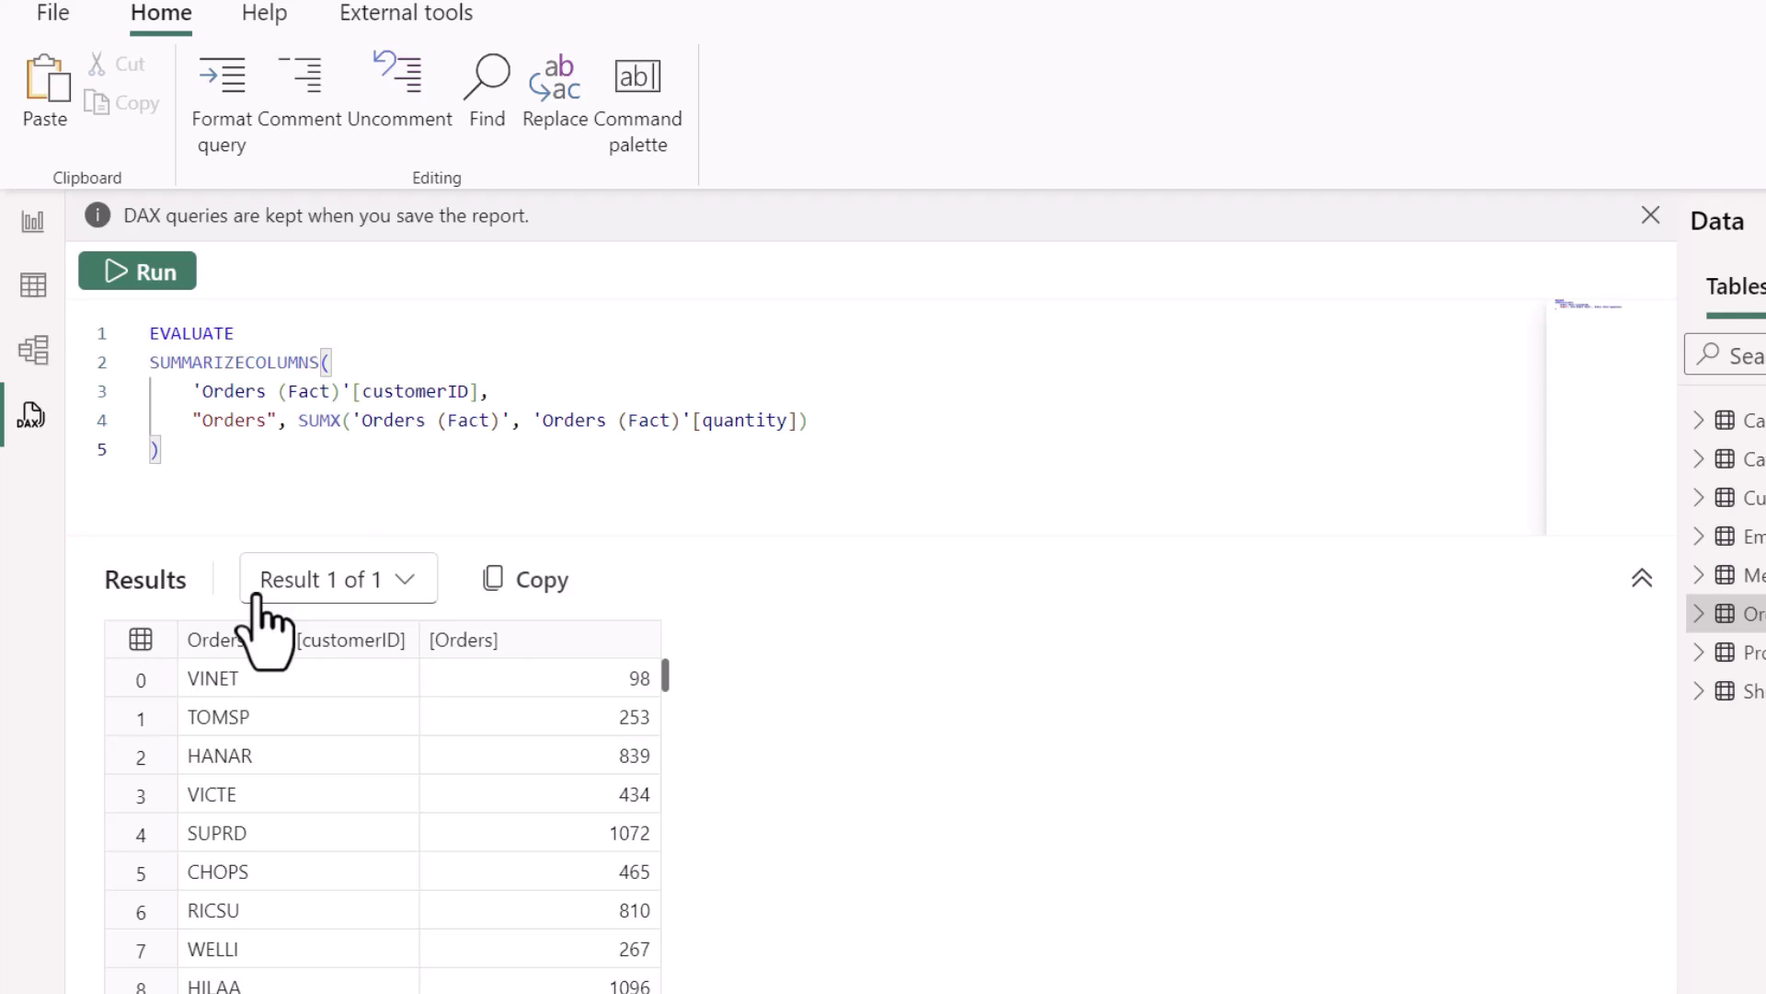
Append ORDER BY [Orders] DESC and rerun, ranking SAVEA's 4958 first.
{"action": "key", "text": "Return"}
{"action": "type", "text": "ORDER BY"}
{"action": "key", "text": "Return"}
{"action": "type", "text": "[ORder"}
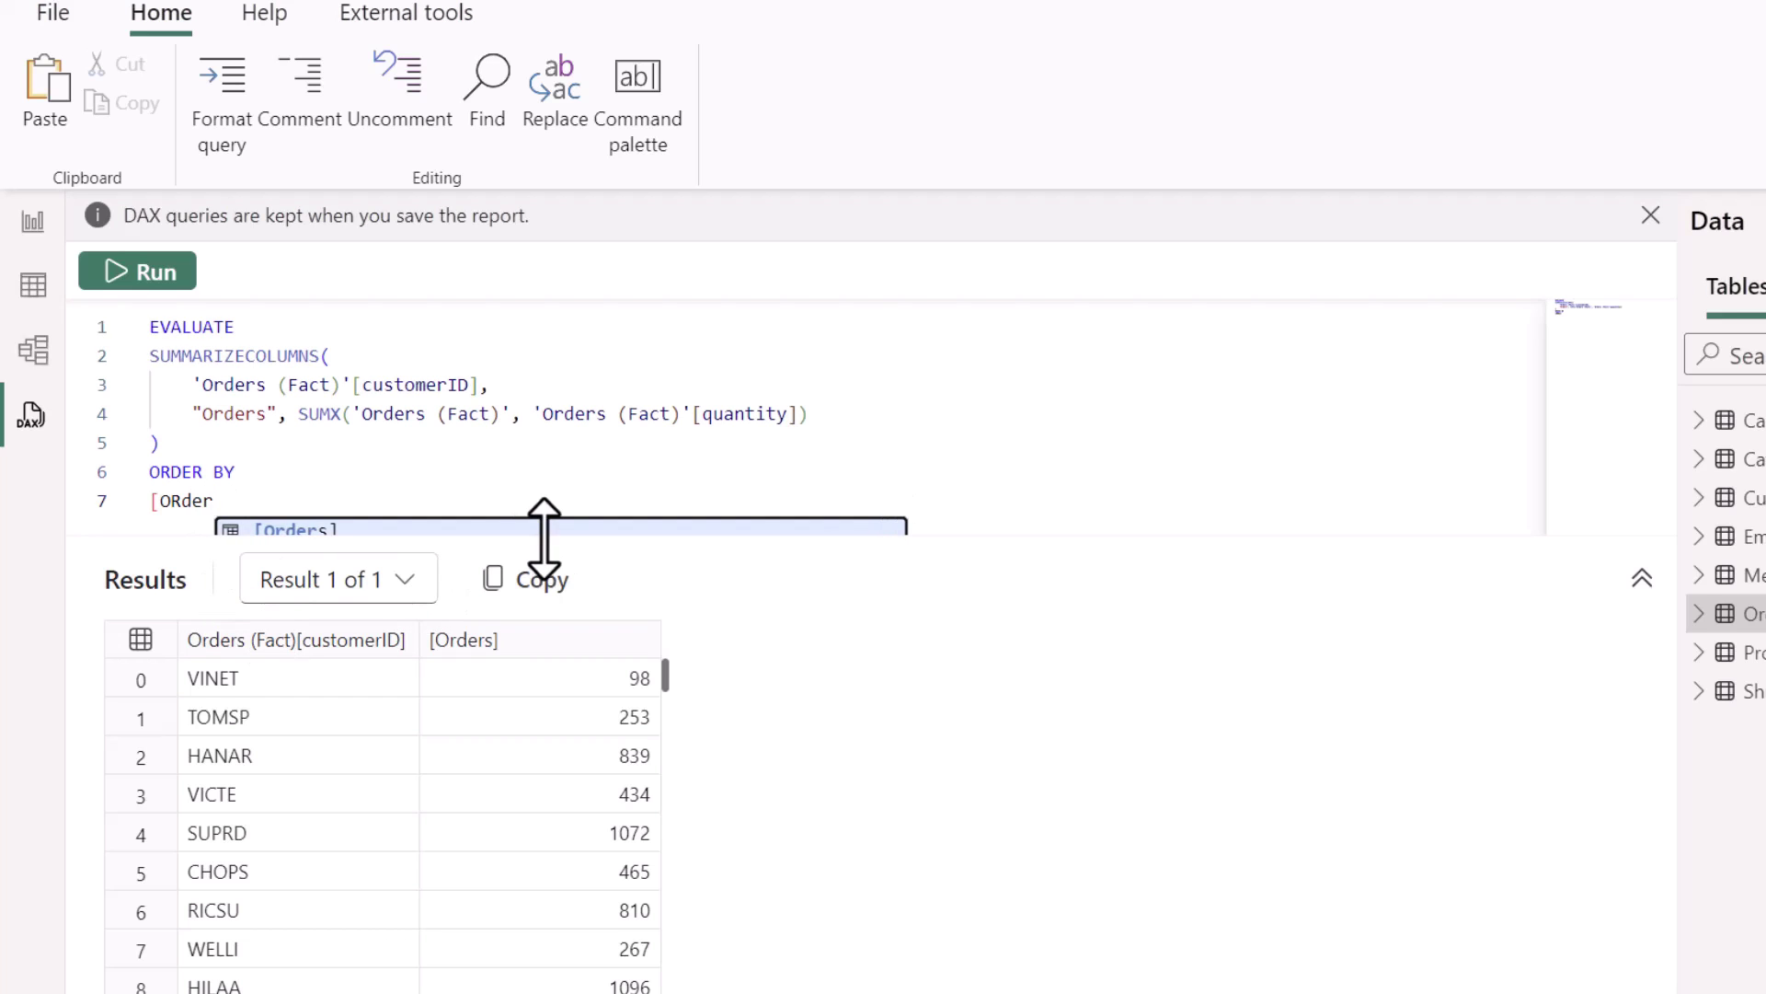
{"action": "left_click_drag", "start_coordinate": [543, 536], "coordinate": [550, 658]}
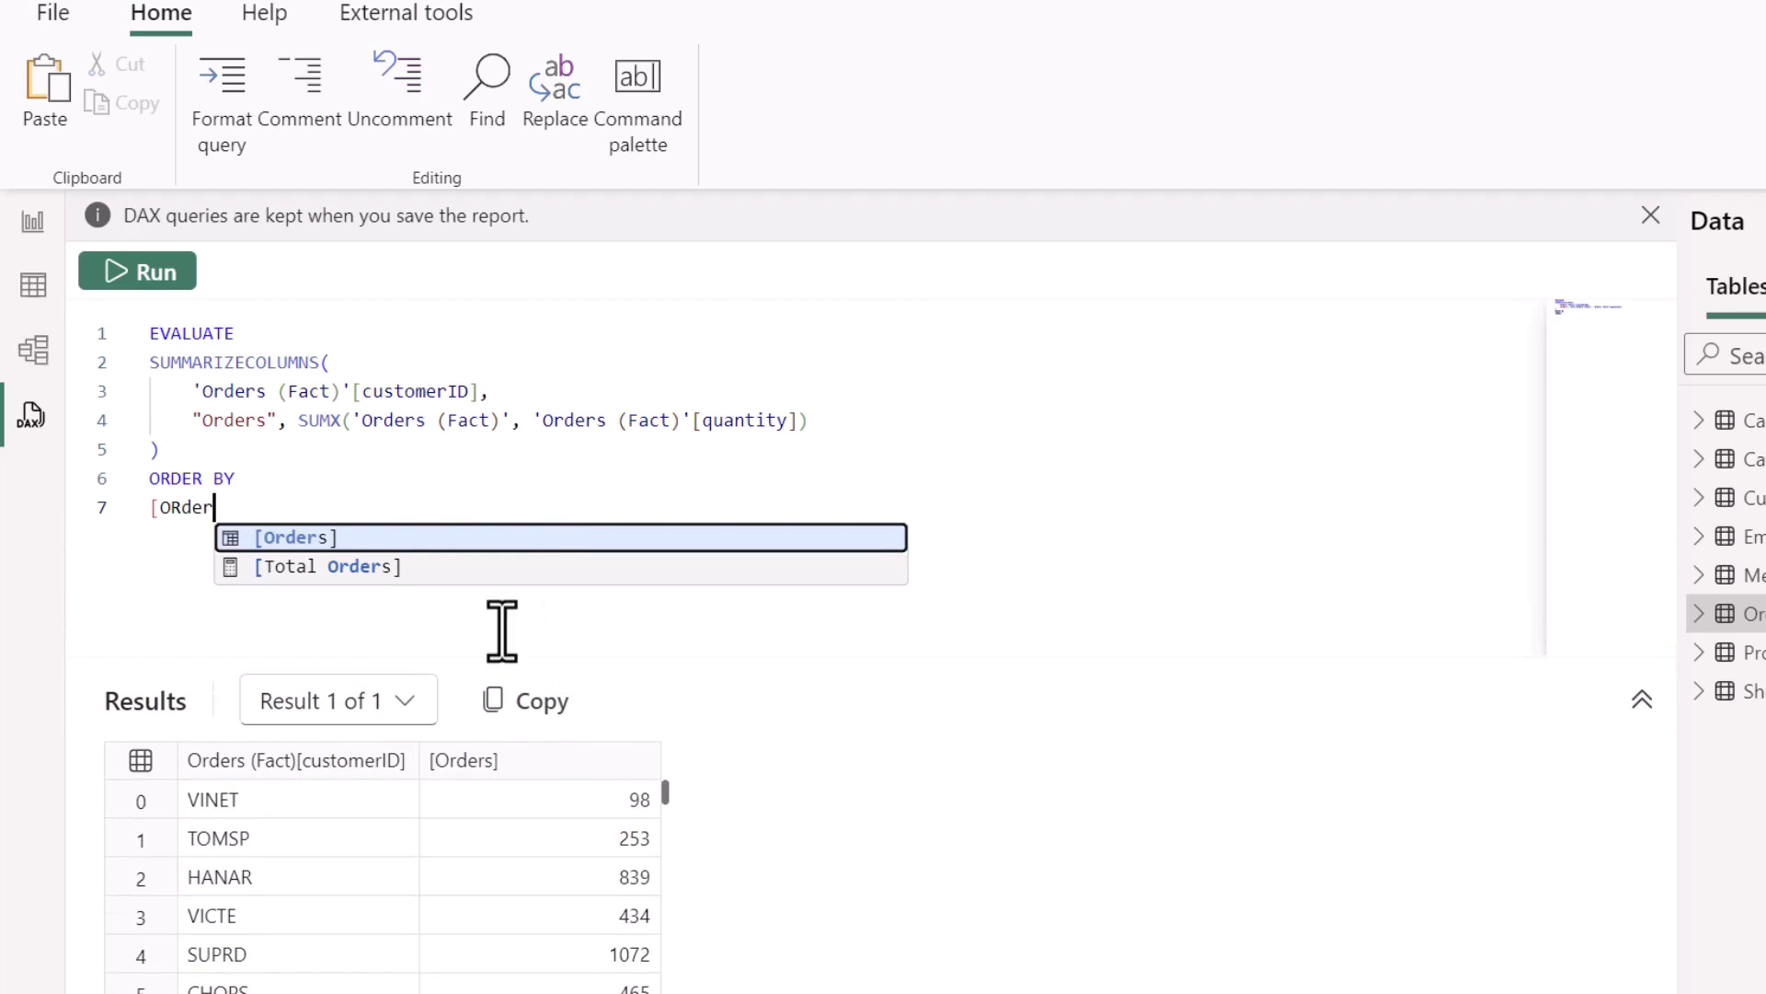
{"action": "left_click", "coordinate": [321, 535]}
{"action": "type", "text": "DESC"}
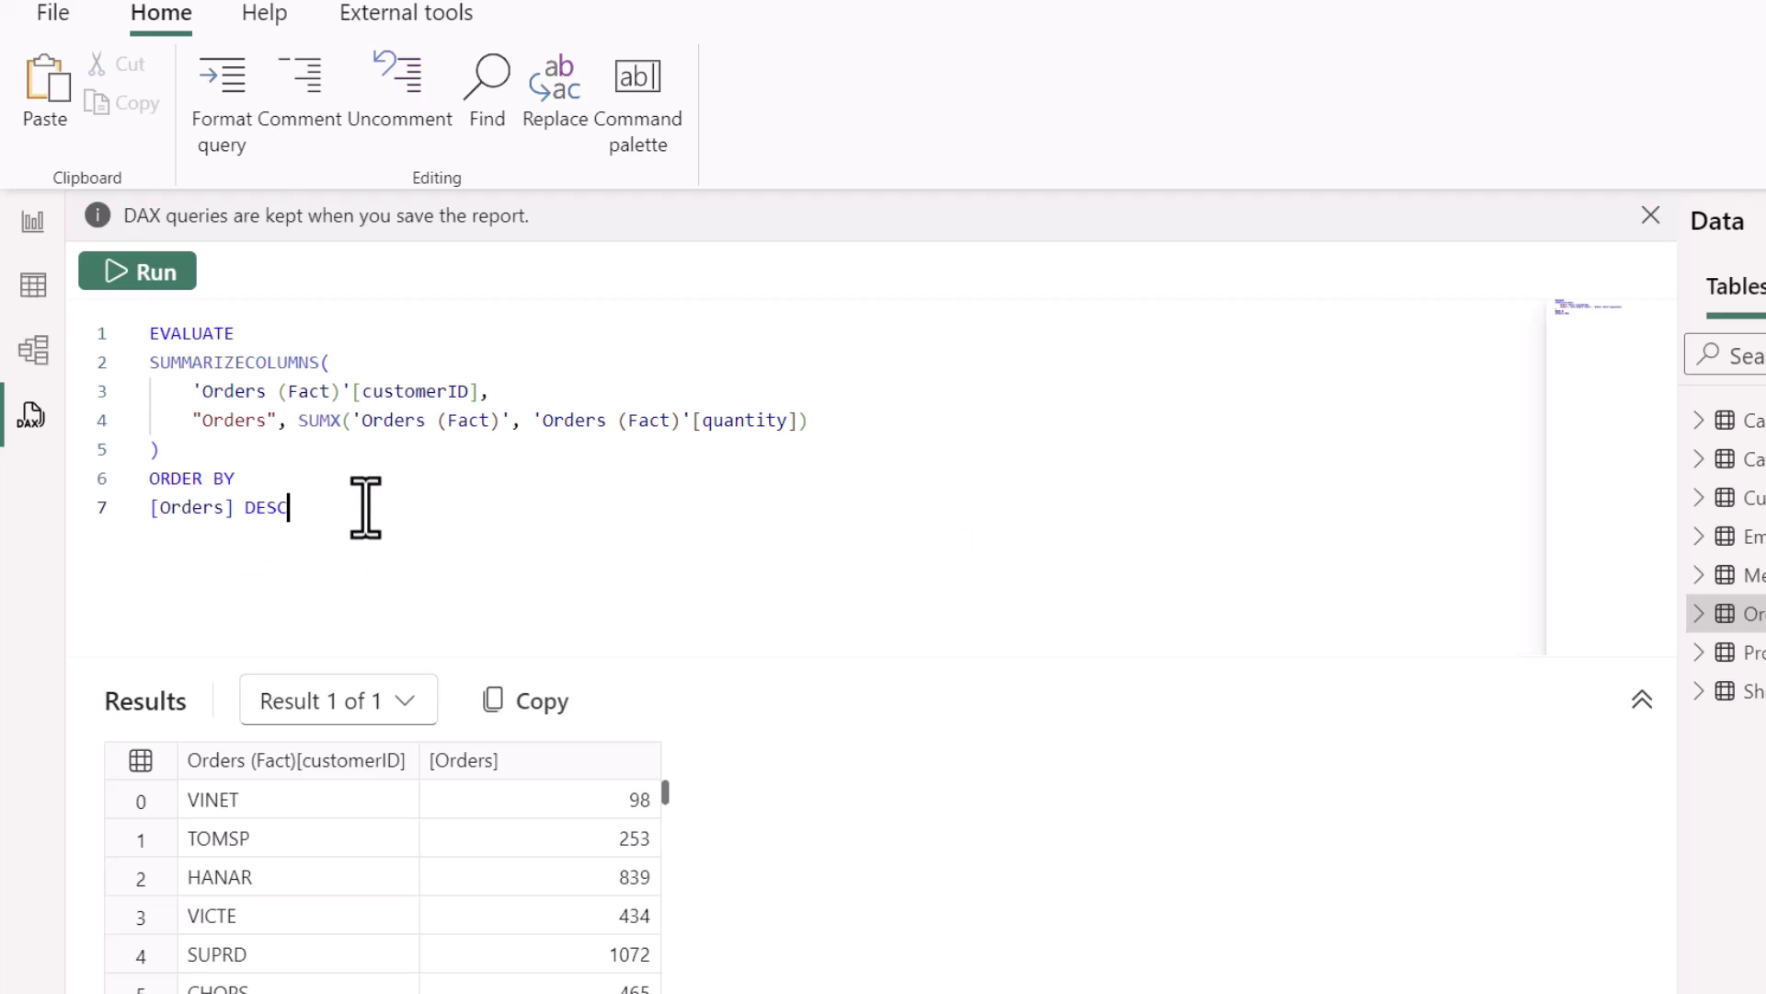
{"action": "left_click", "coordinate": [147, 291]}
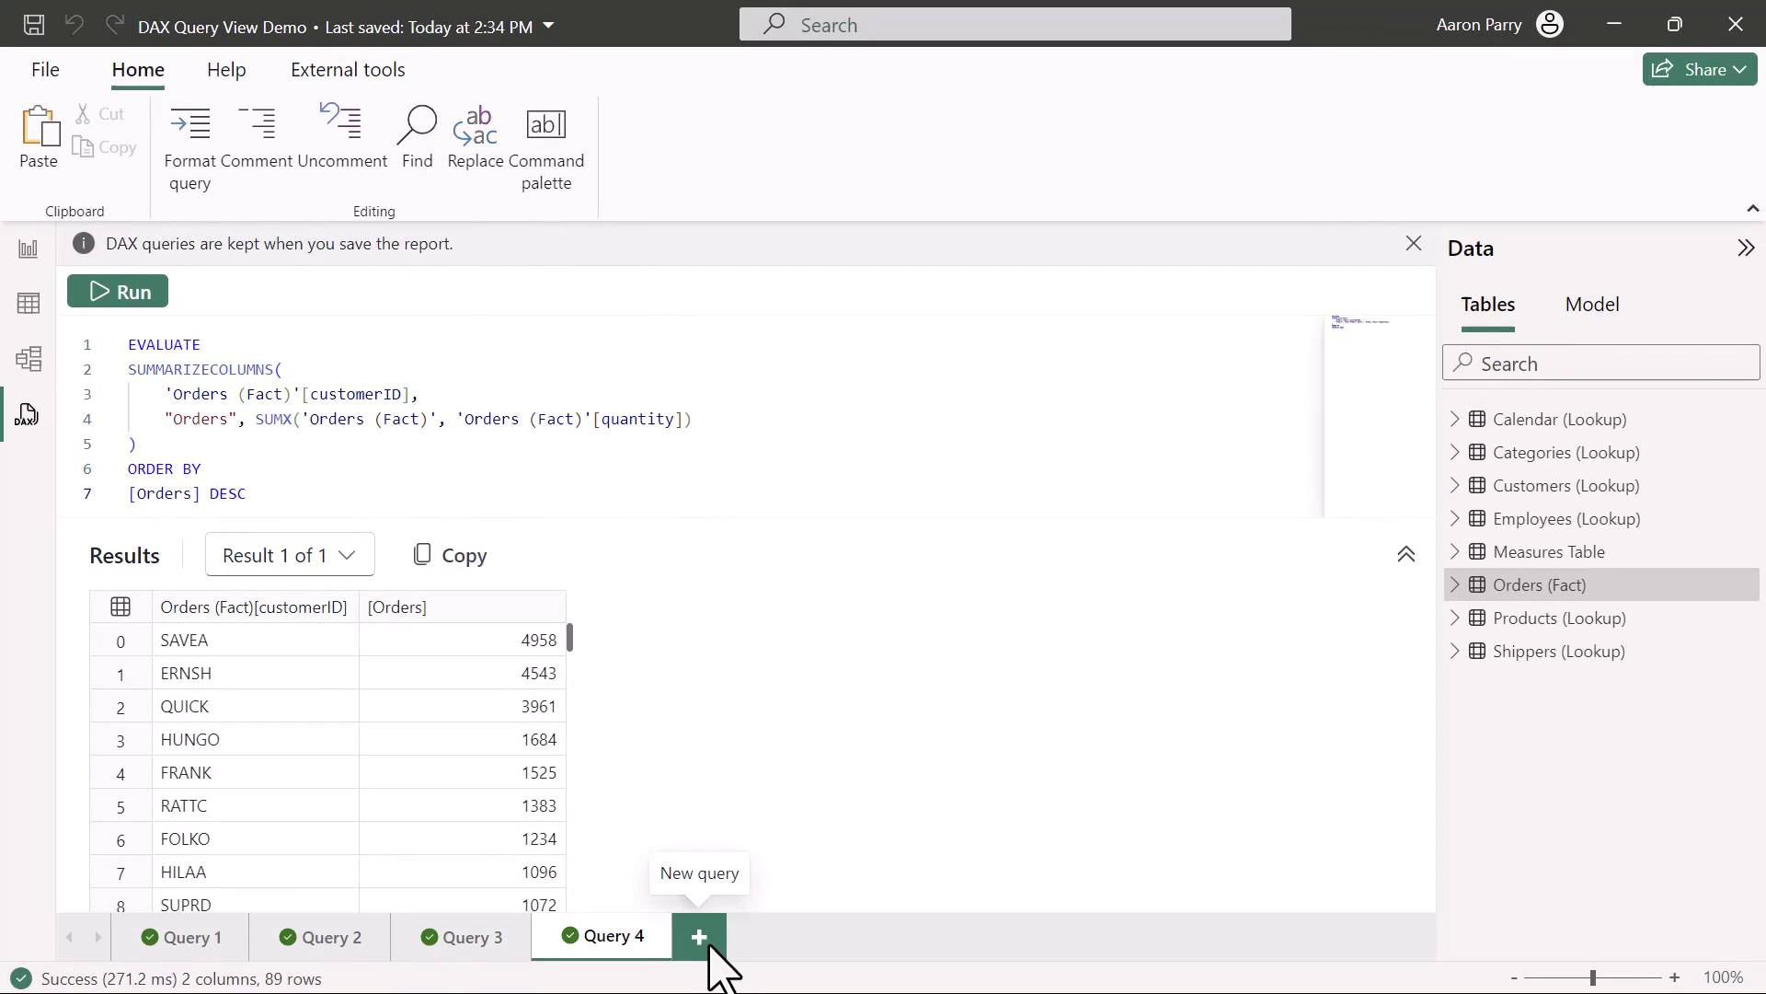
In new Query 5, define MEASURE 'Measures Table'[Total Orders] = COUNTROWS(VALUES('Orders (Fact)'[orderID])).
{"action": "left_click", "coordinate": [702, 940]}
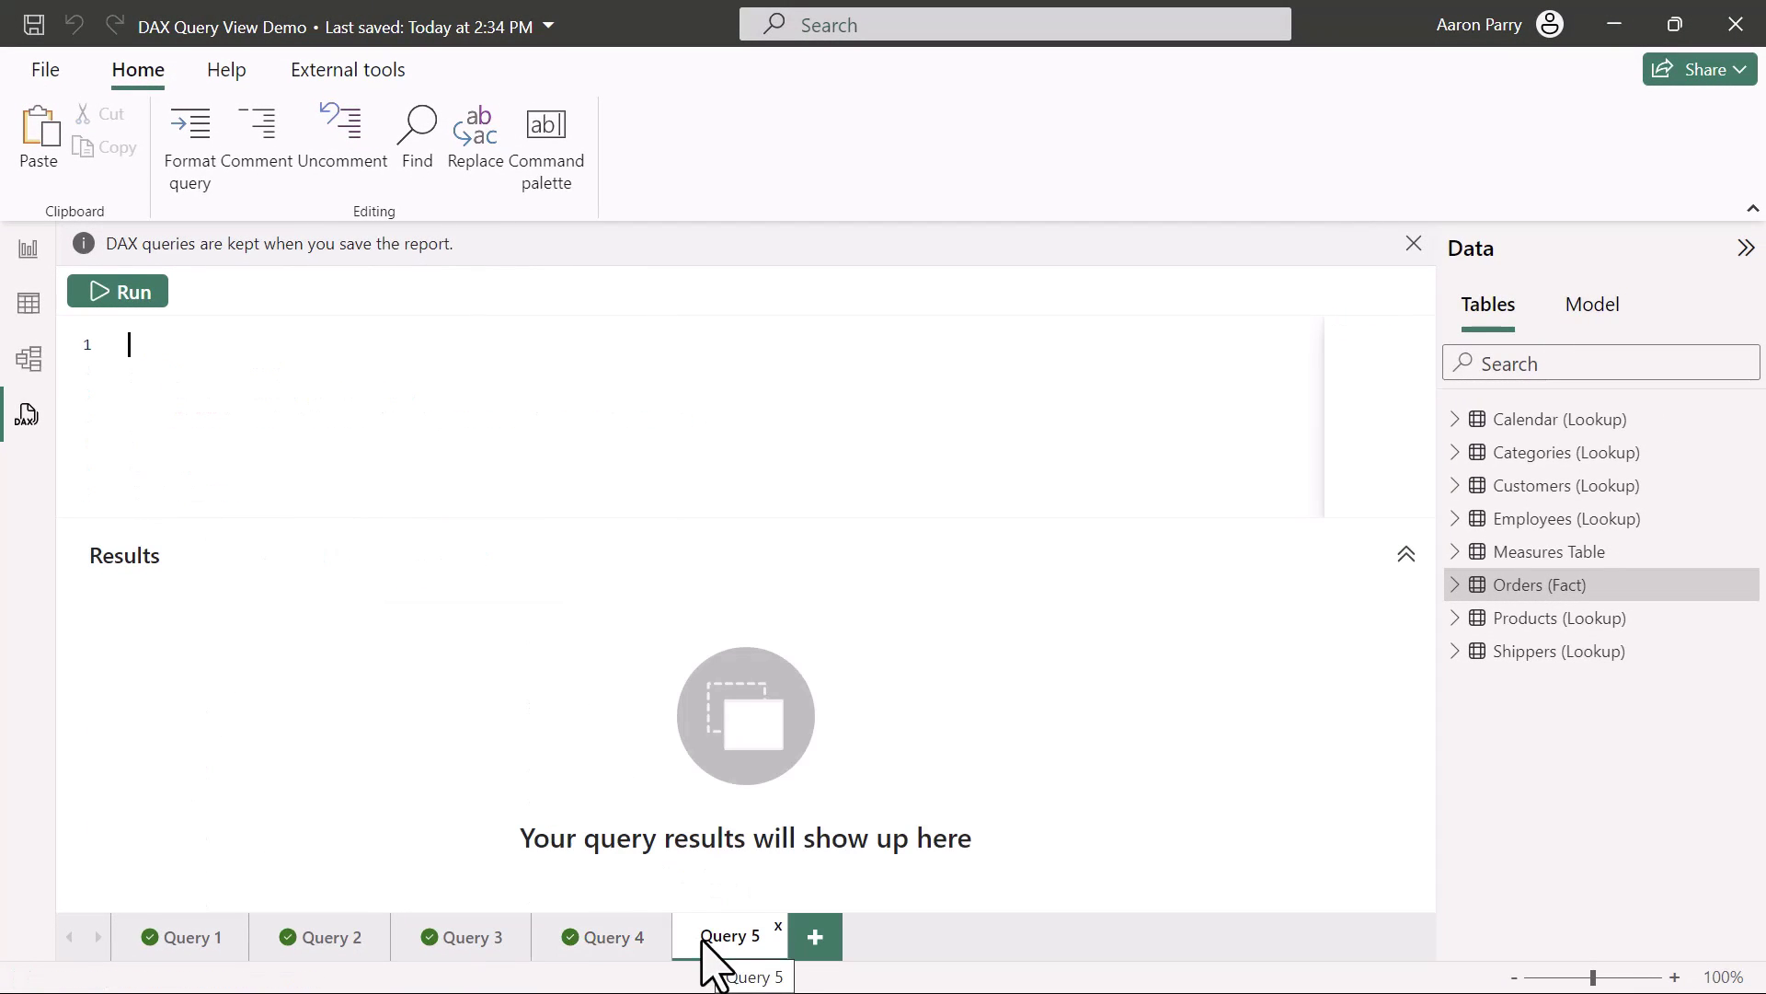
{"action": "type", "text": "EFINE"}
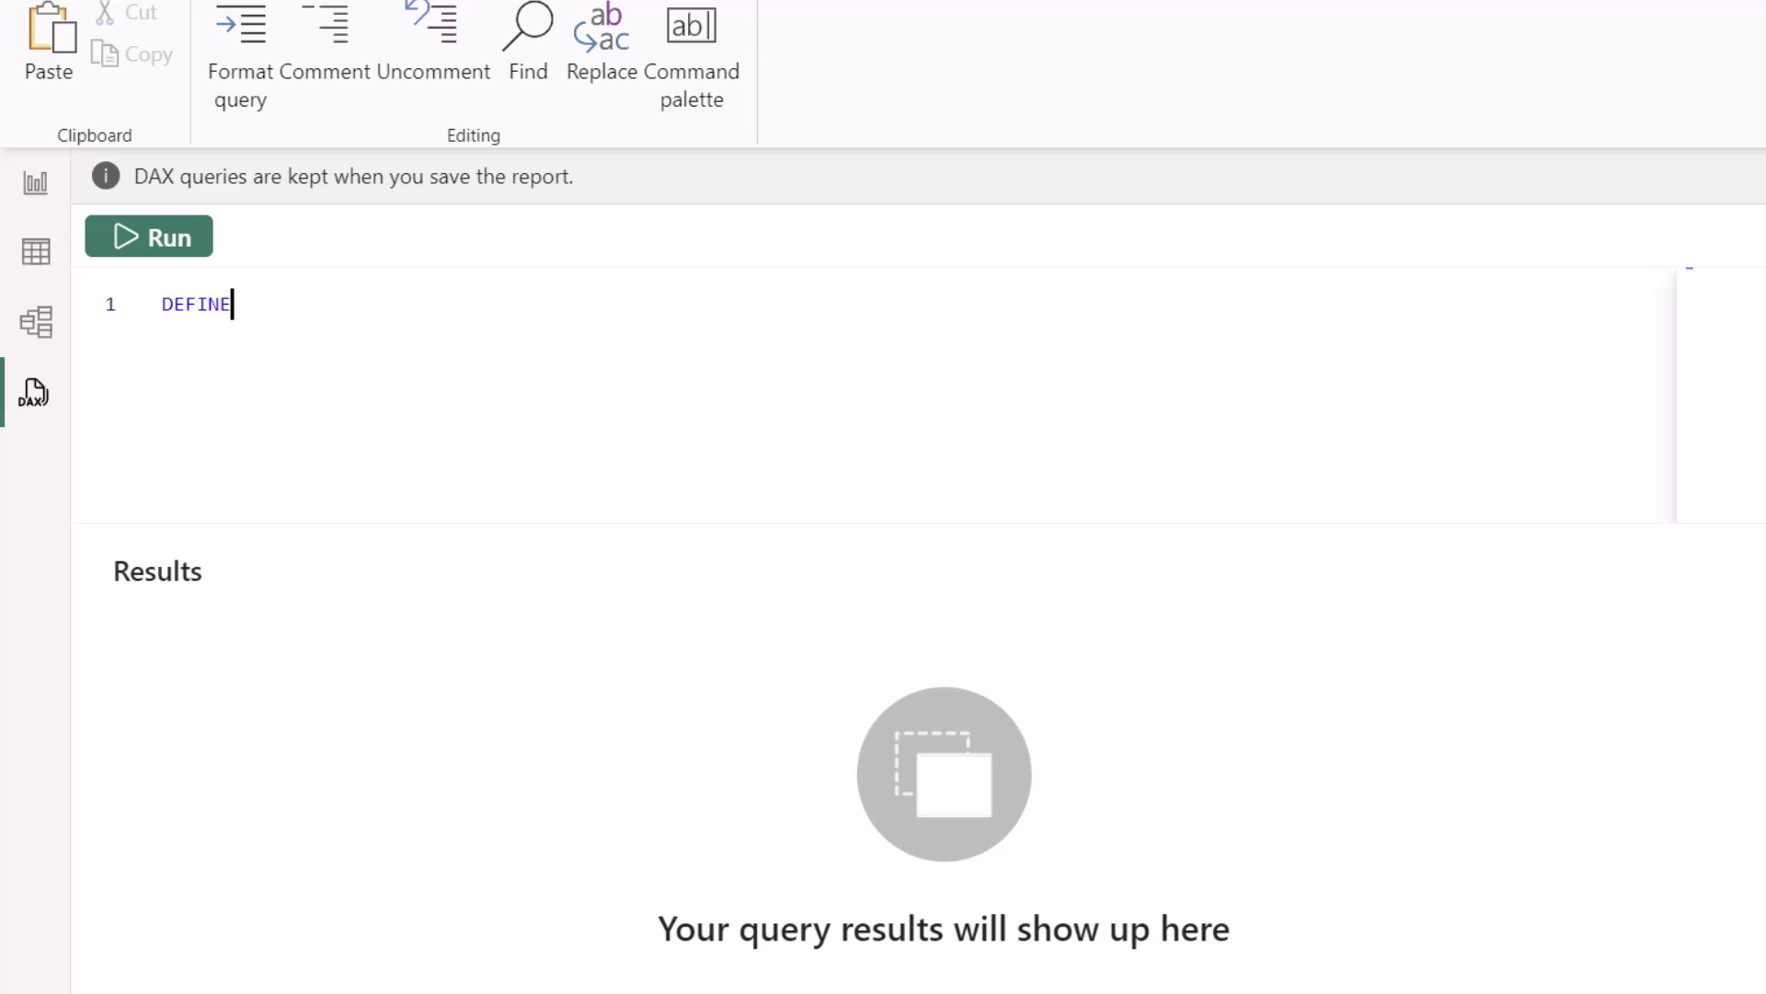
{"action": "key", "text": "Return"}
{"action": "key", "text": "Tab"}
{"action": "type", "text": "mea"}
{"action": "key", "text": "Tab"}
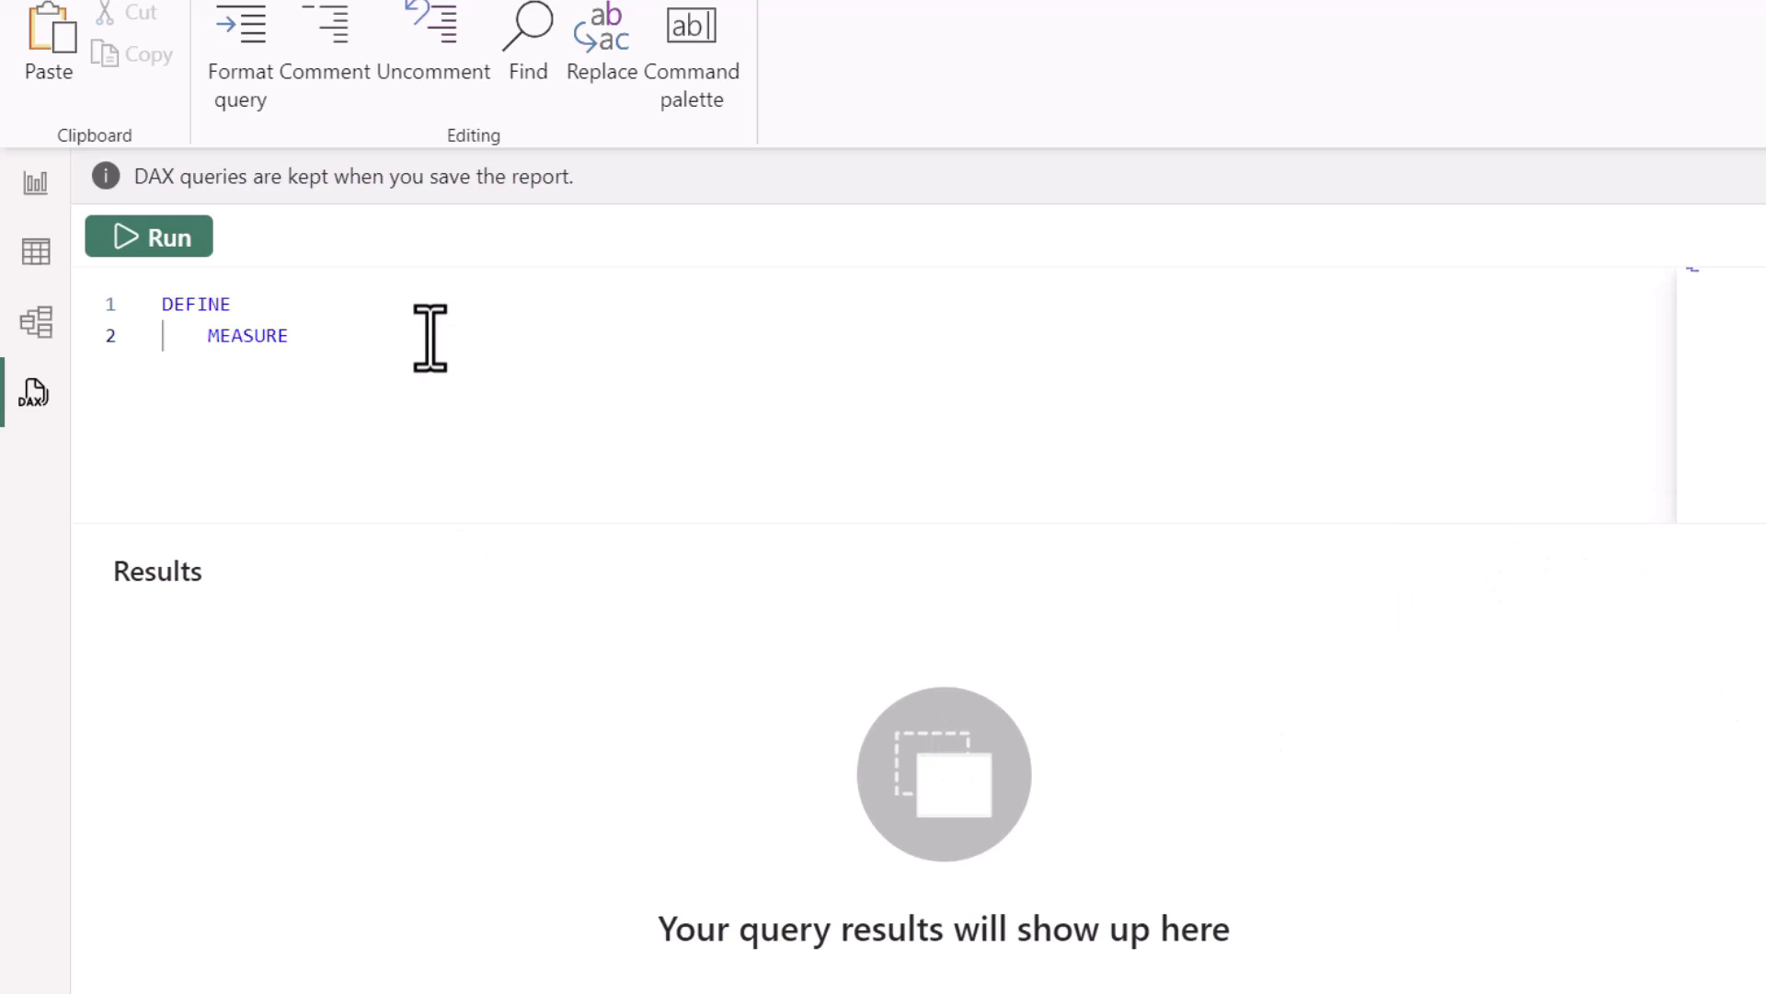
{"action": "type", "text": "'Measures Table'[Tot"}
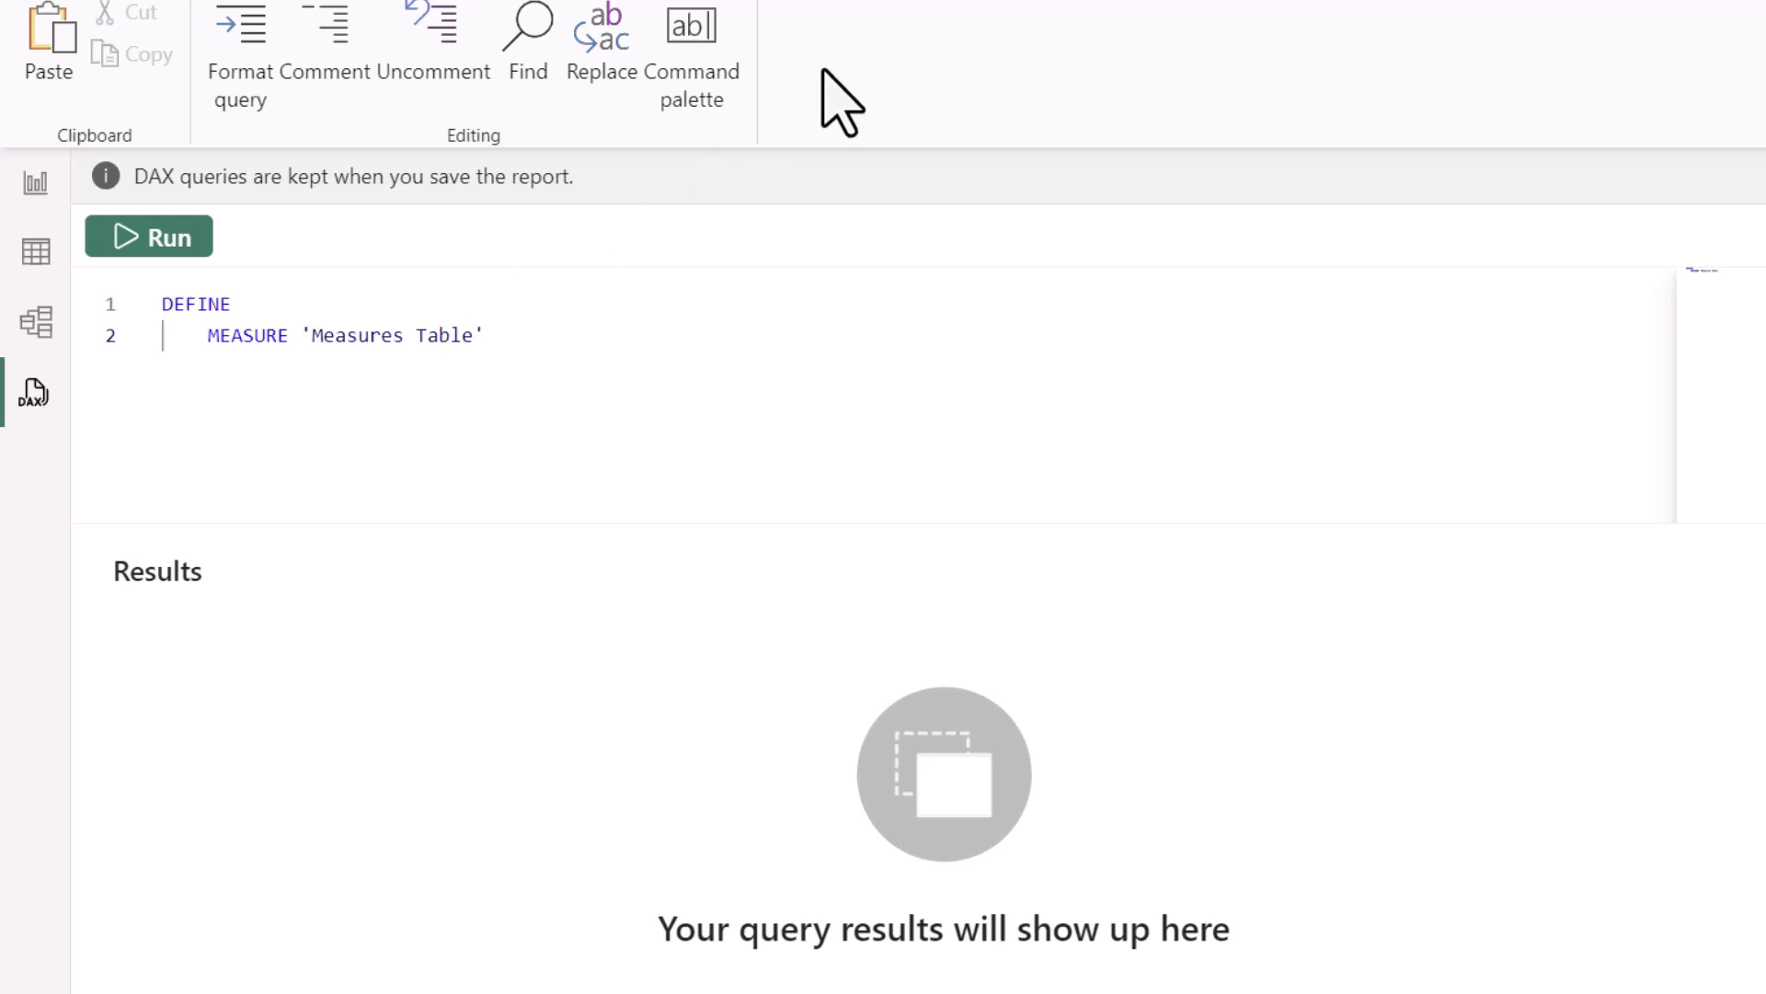
{"action": "type", "text": "al Orders] = COUNTR"}
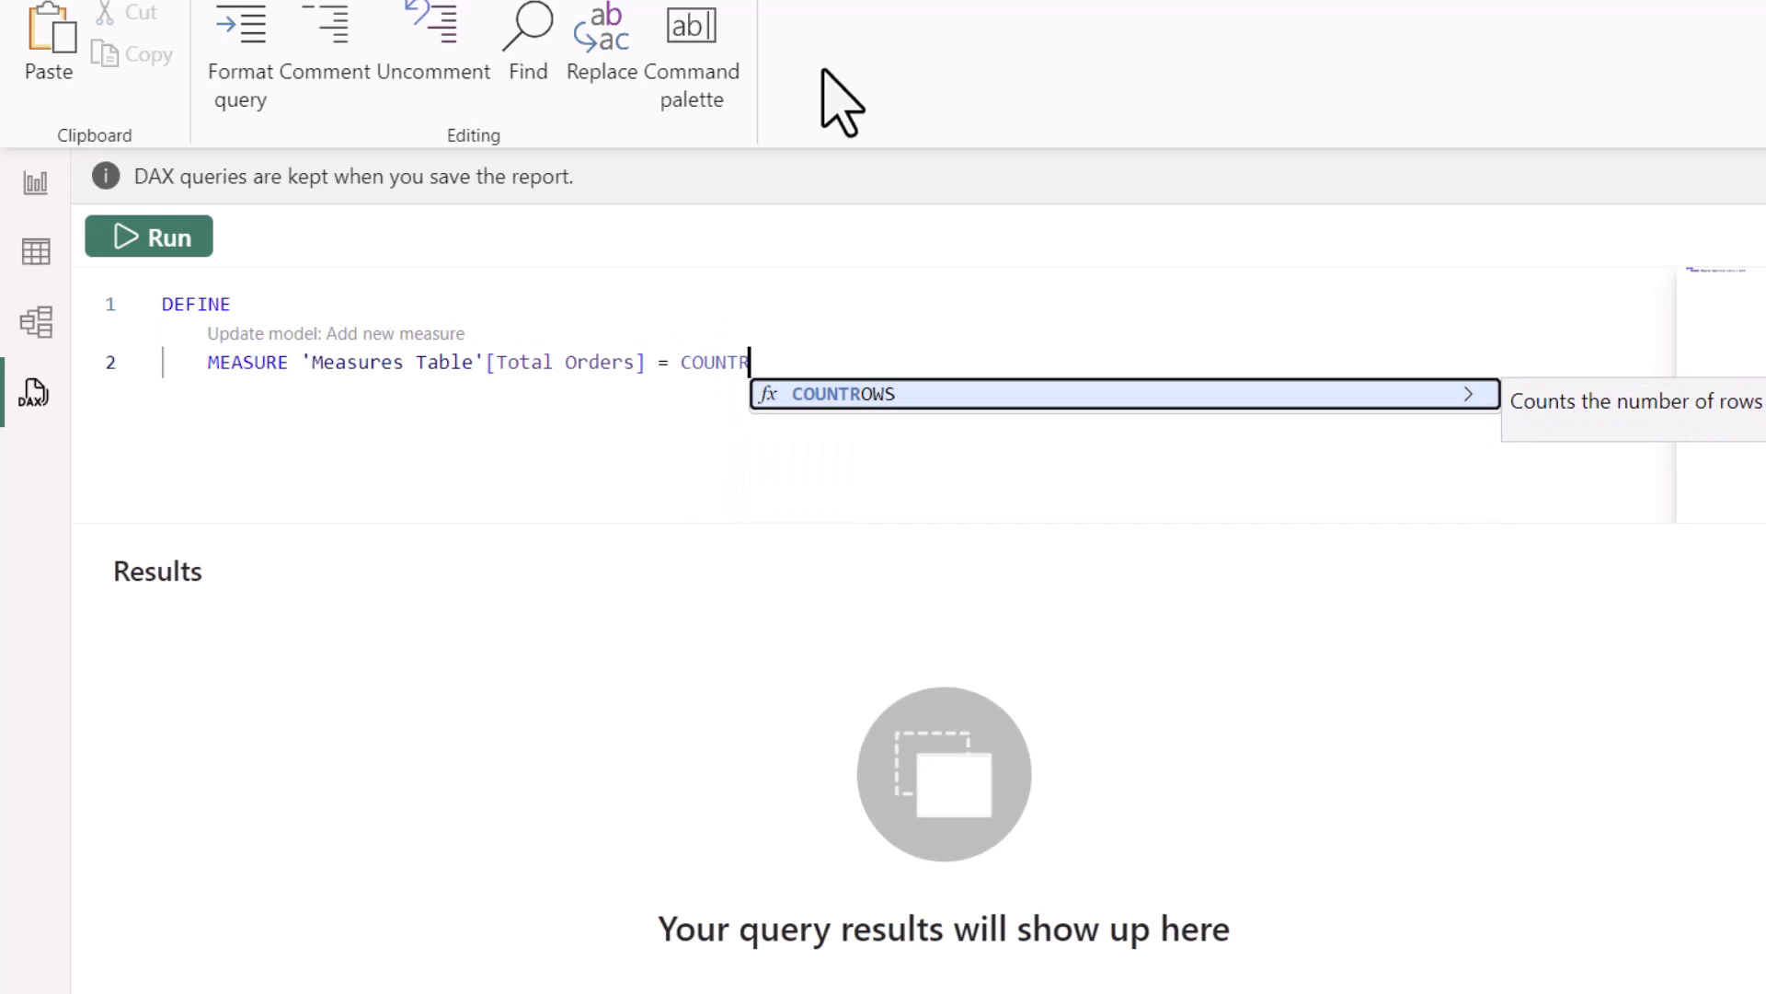
{"action": "type", "text": "OWS(V"}
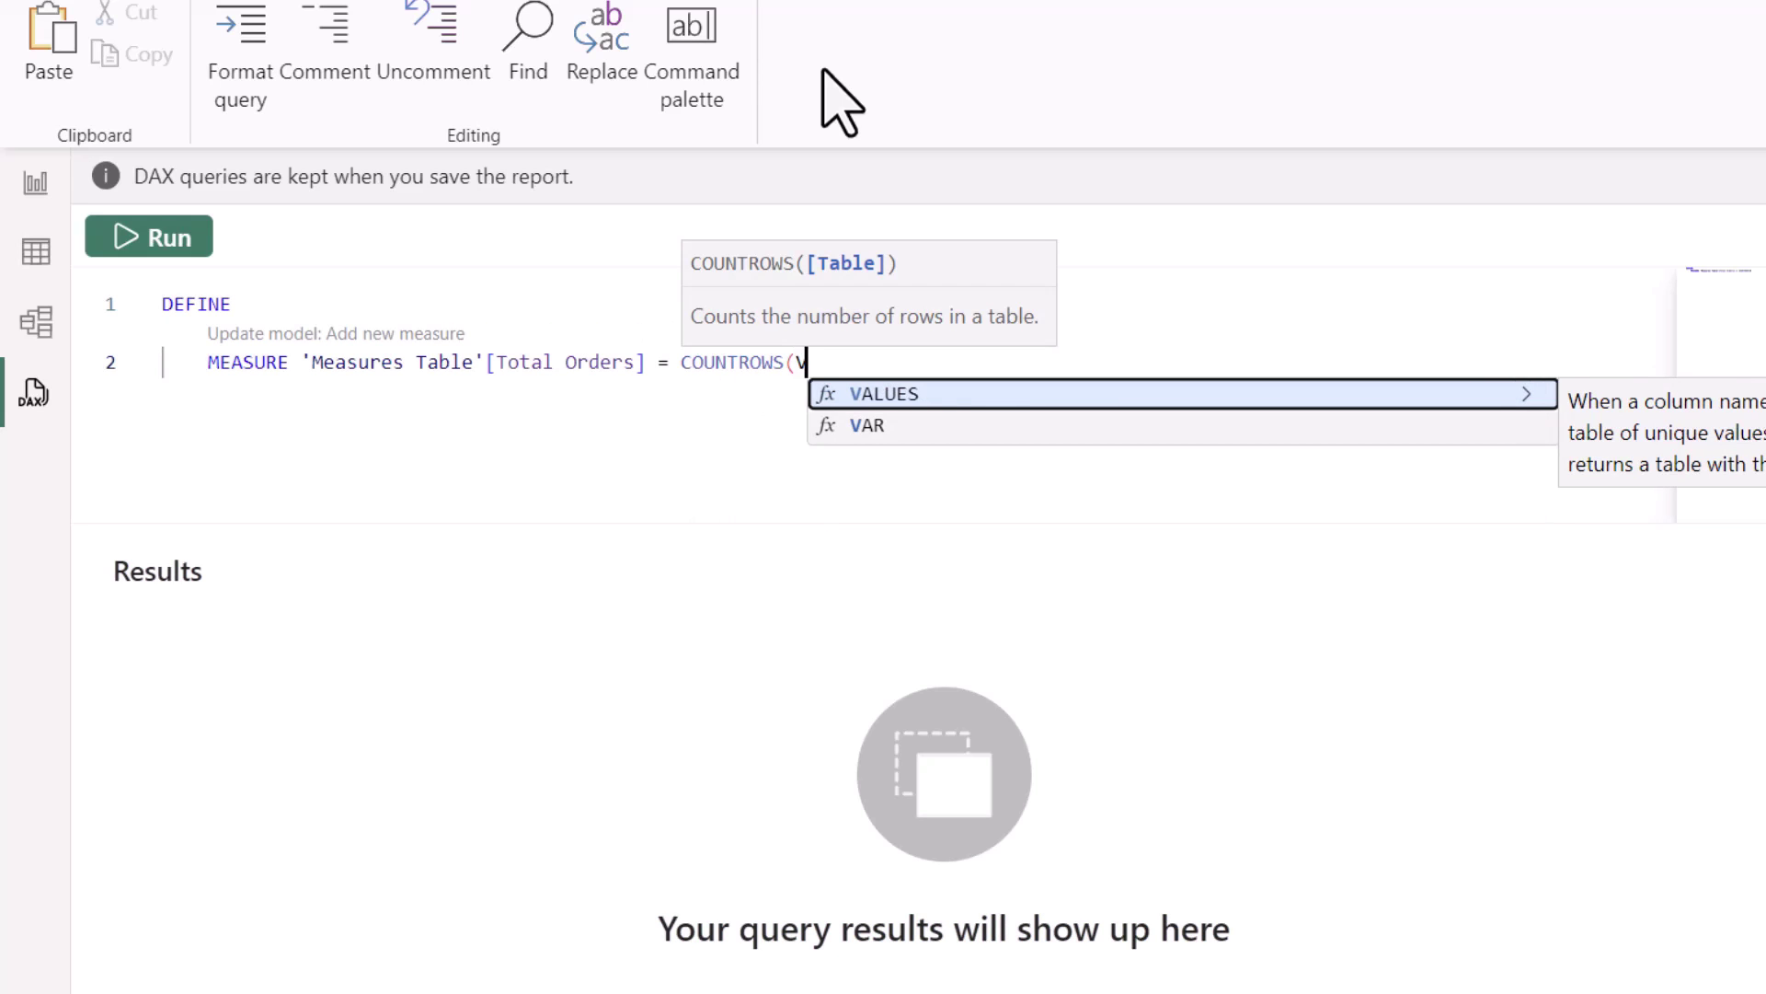
{"action": "type", "text": "ALUES("}
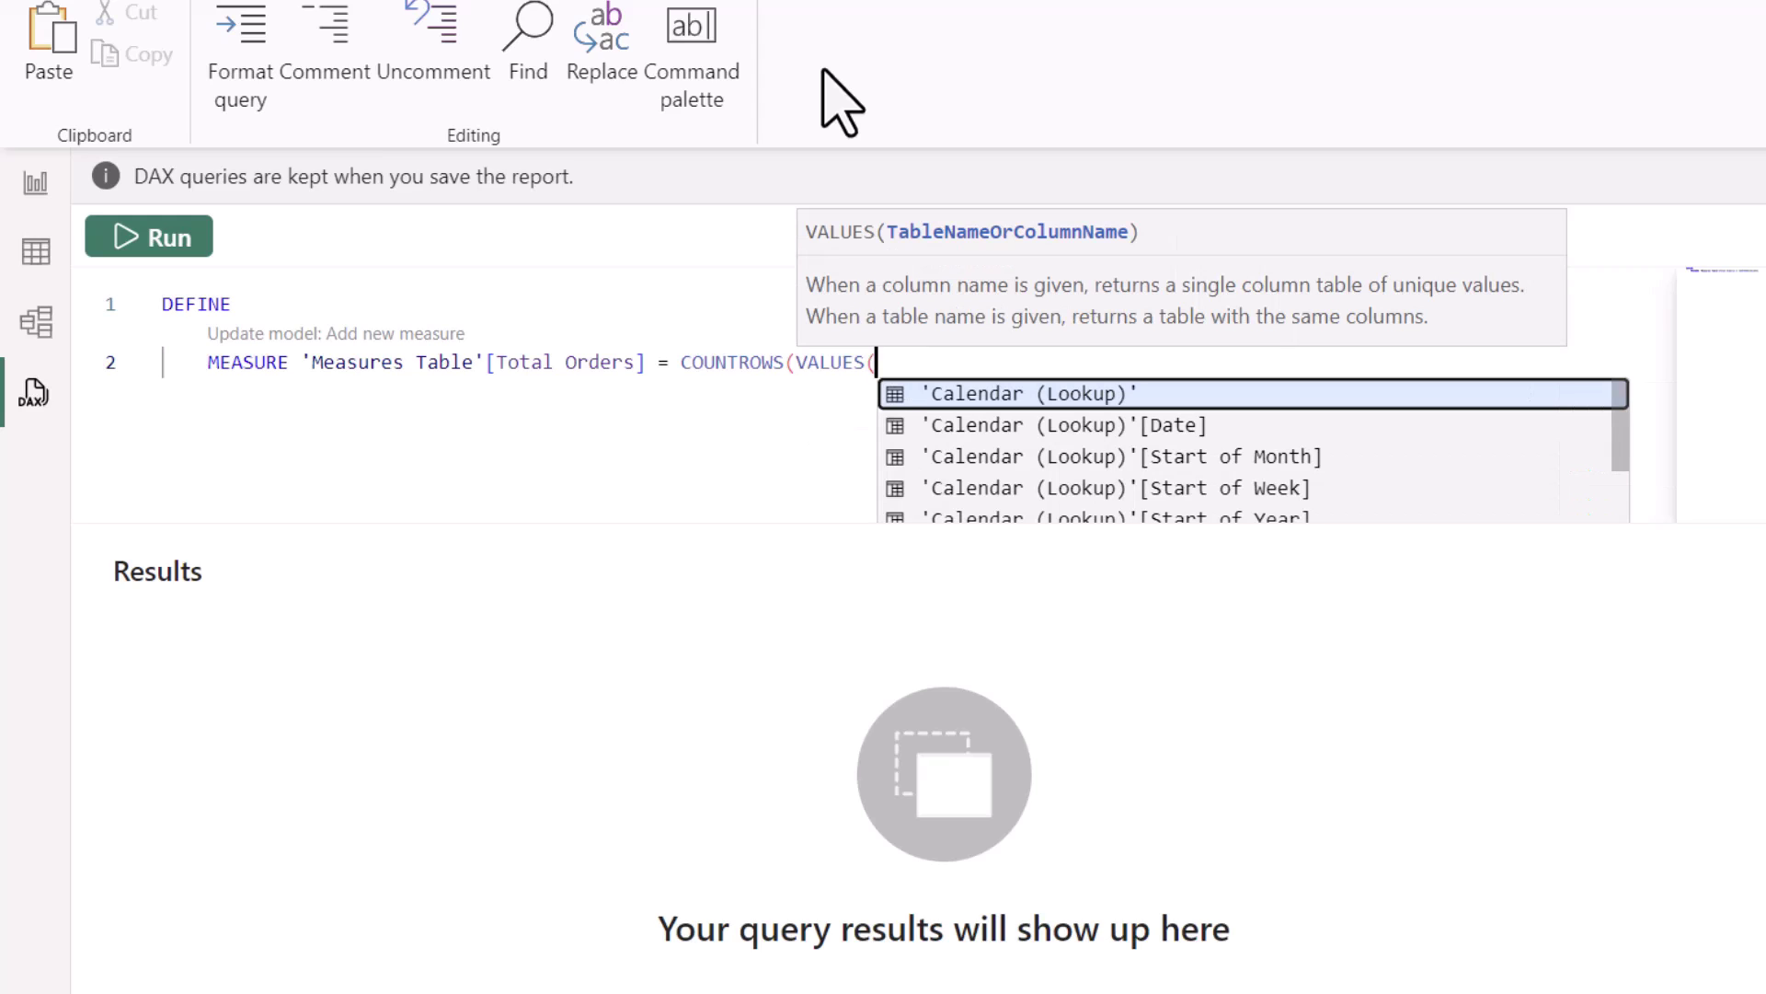
{"action": "type", "text": "or"}
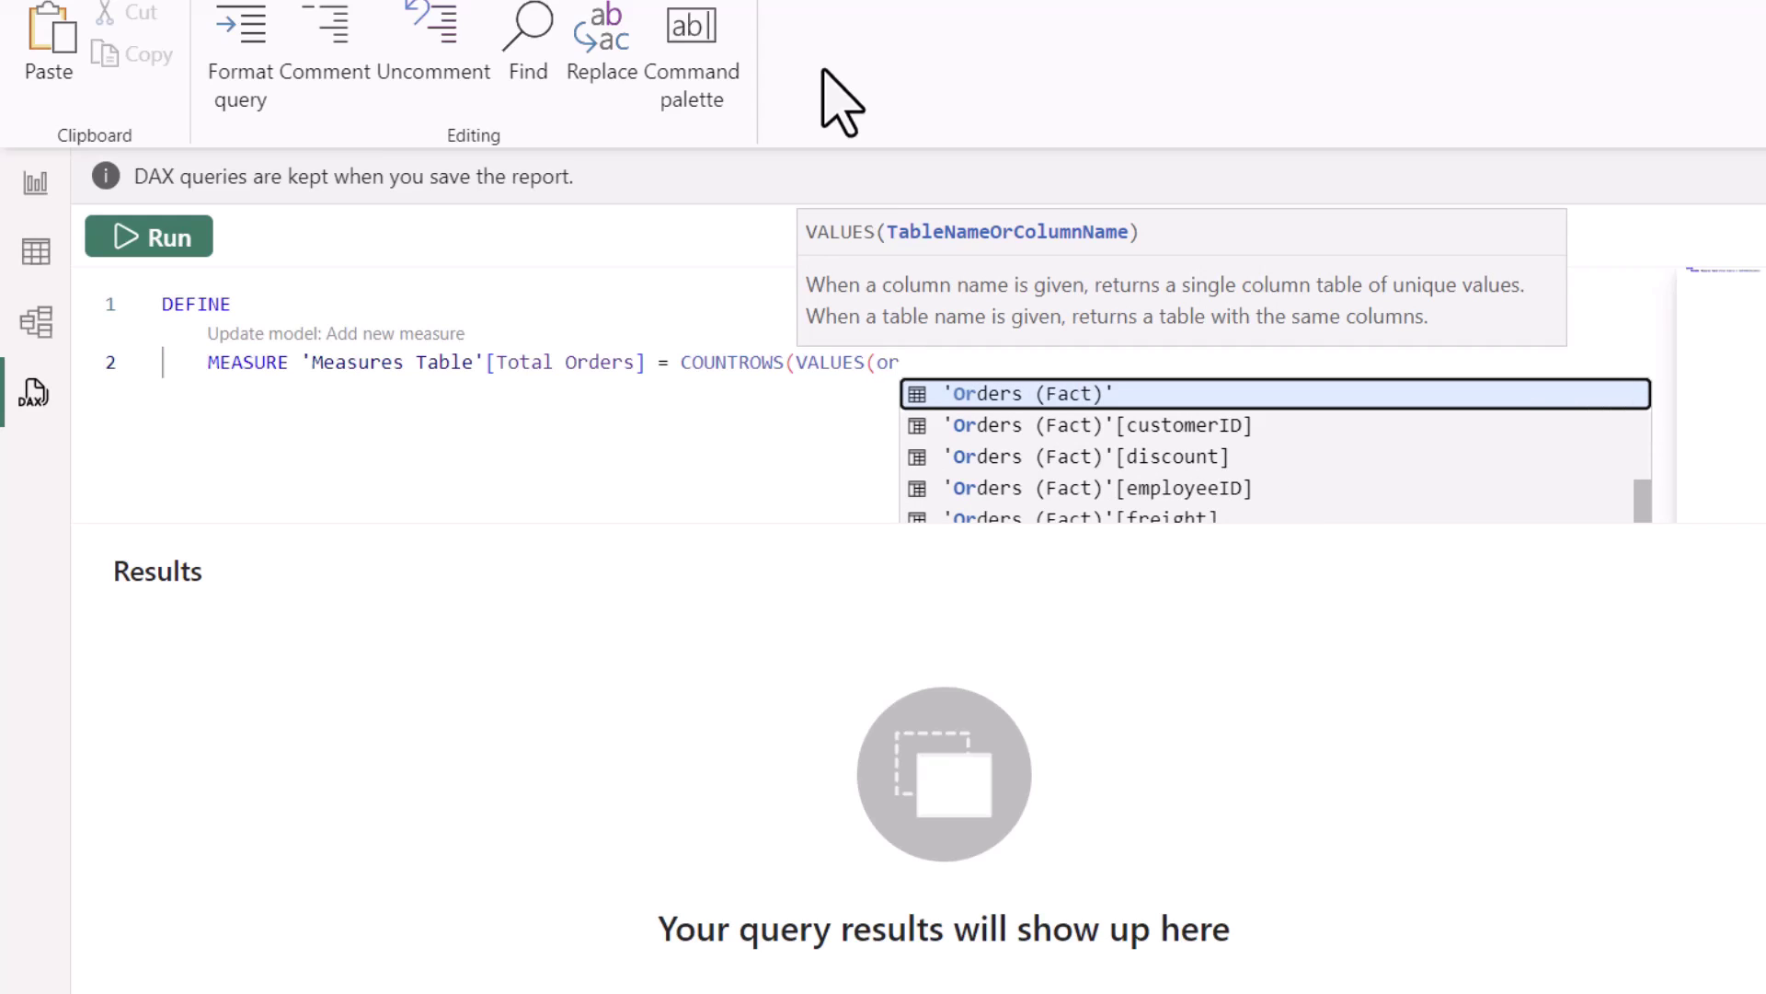
{"action": "type", "text": "der"}
{"action": "key", "text": "Tab"}
{"action": "type", "text": "))"}
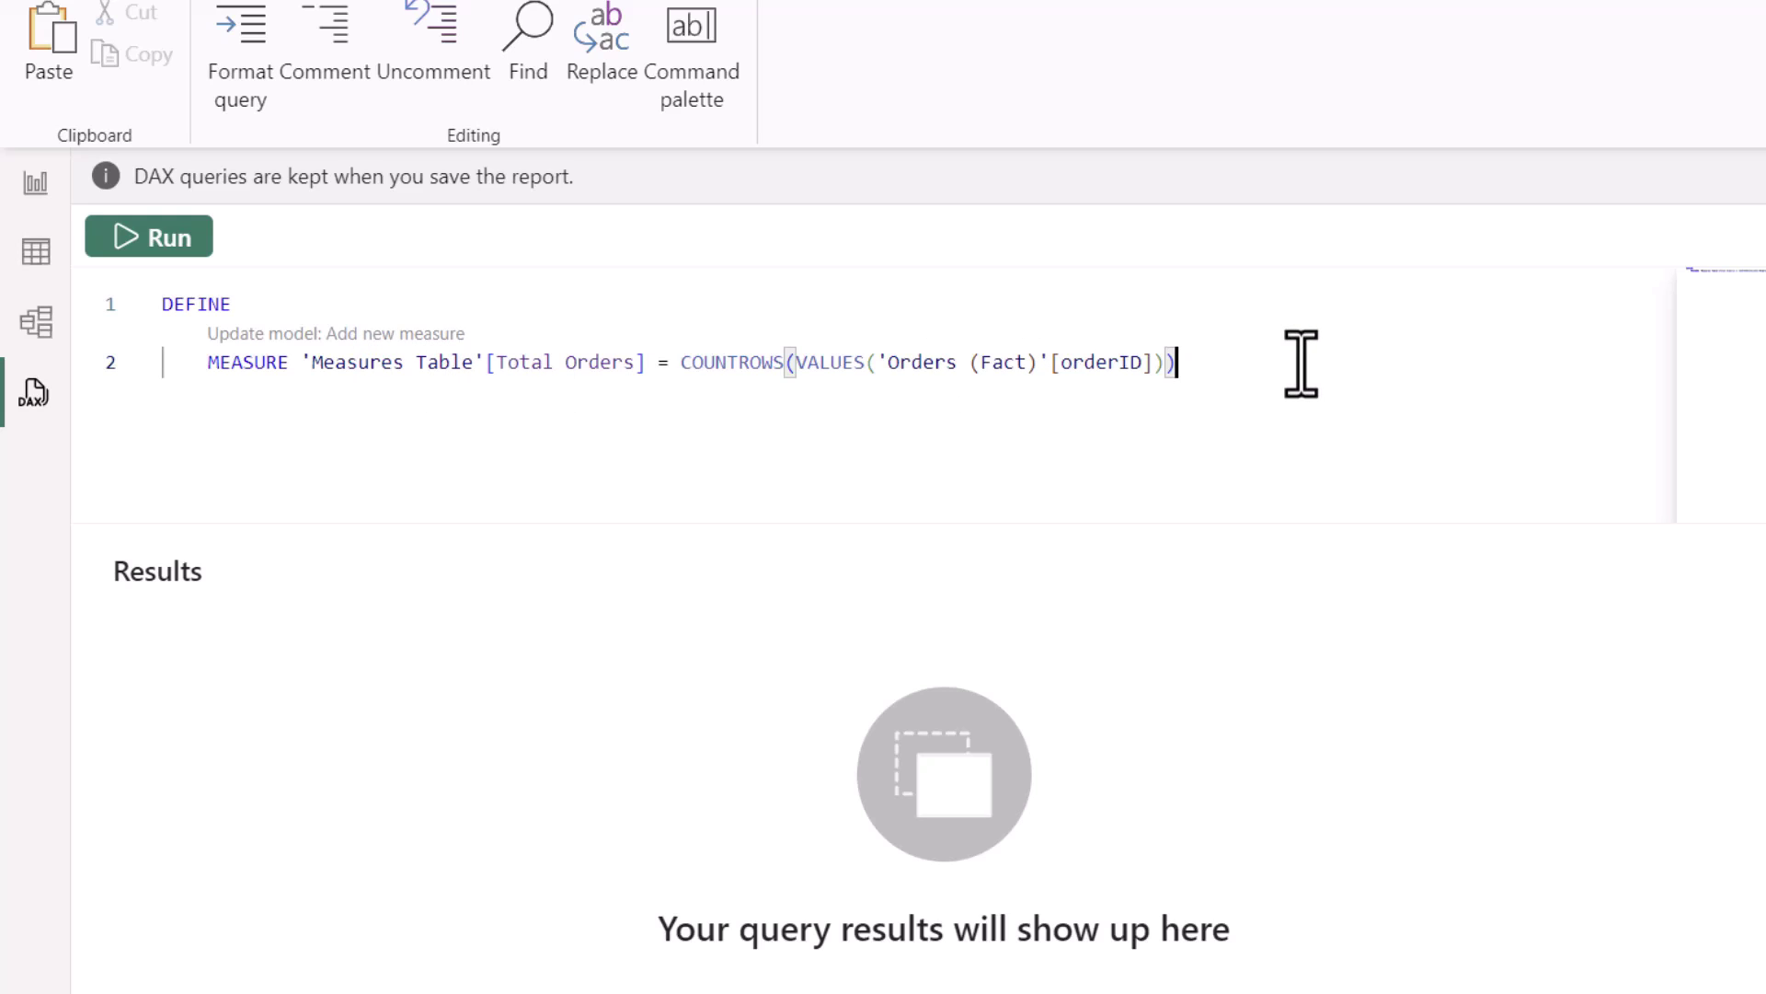
{"action": "key", "text": "Return"}
{"action": "key", "text": "Return"}
Begin EVALUATE SUMMARIZECOLUMNS( below the measure definition.
{"action": "type", "text": "EVALUATE"}
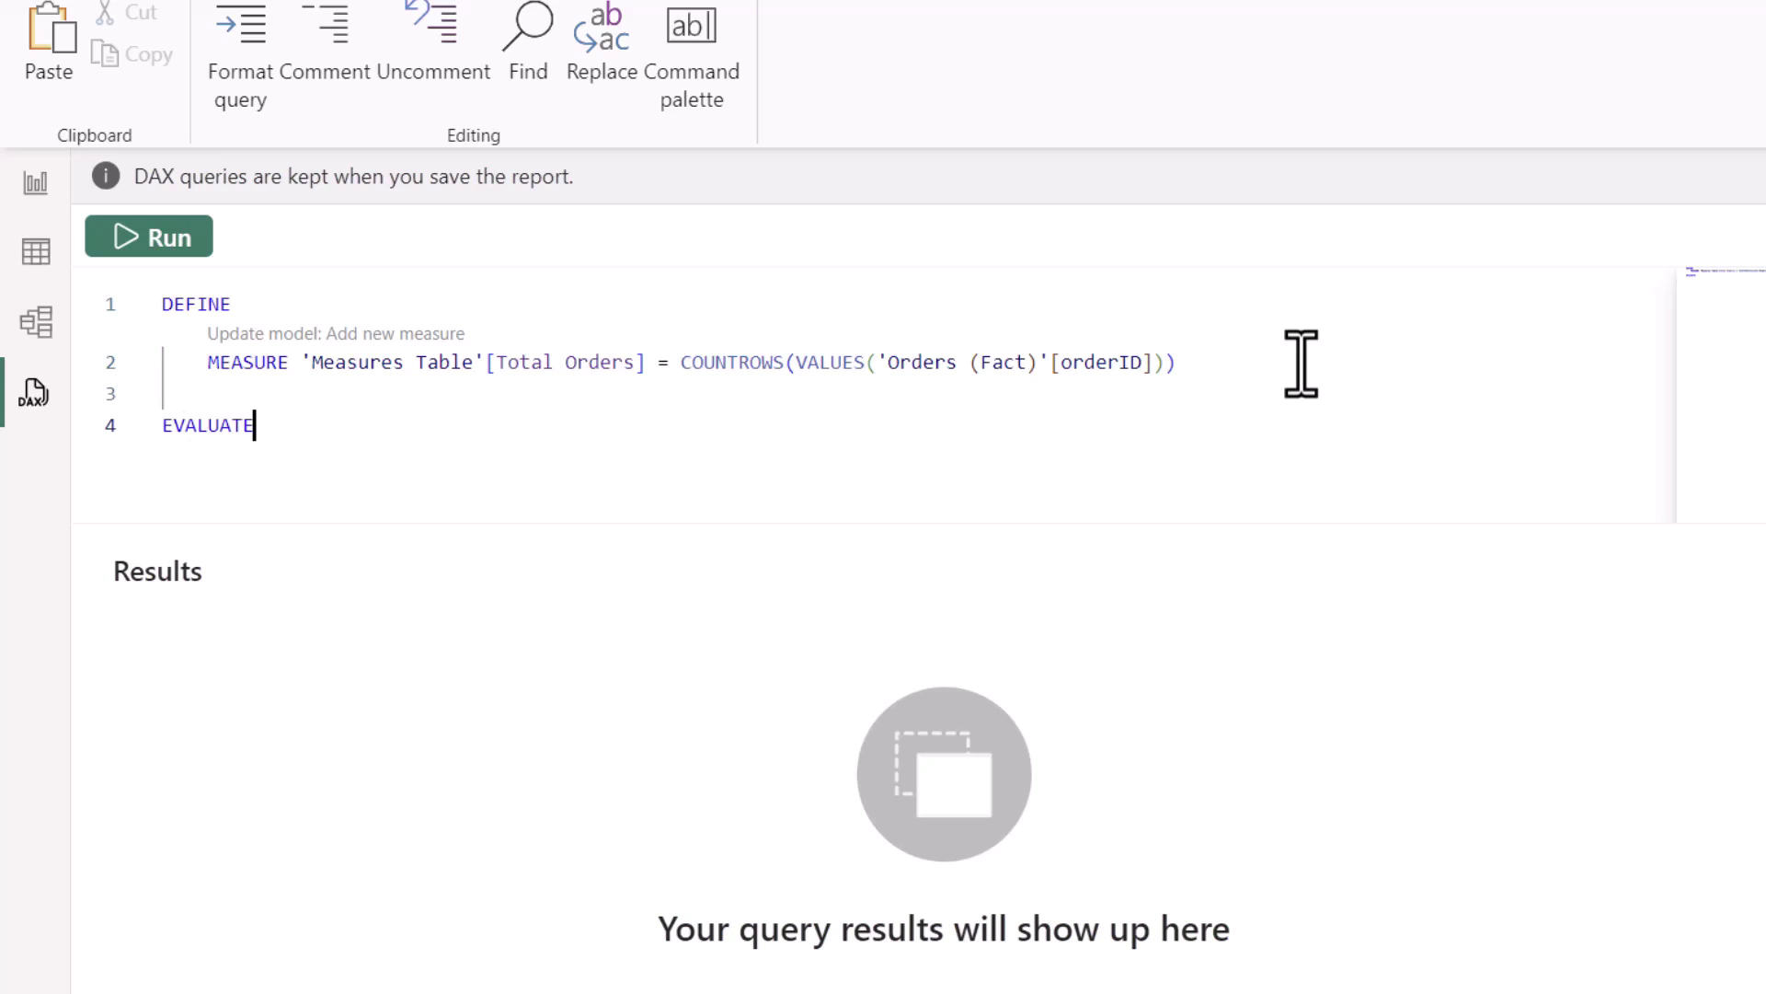
{"action": "key", "text": "Return"}
{"action": "type", "text": "SUM"}
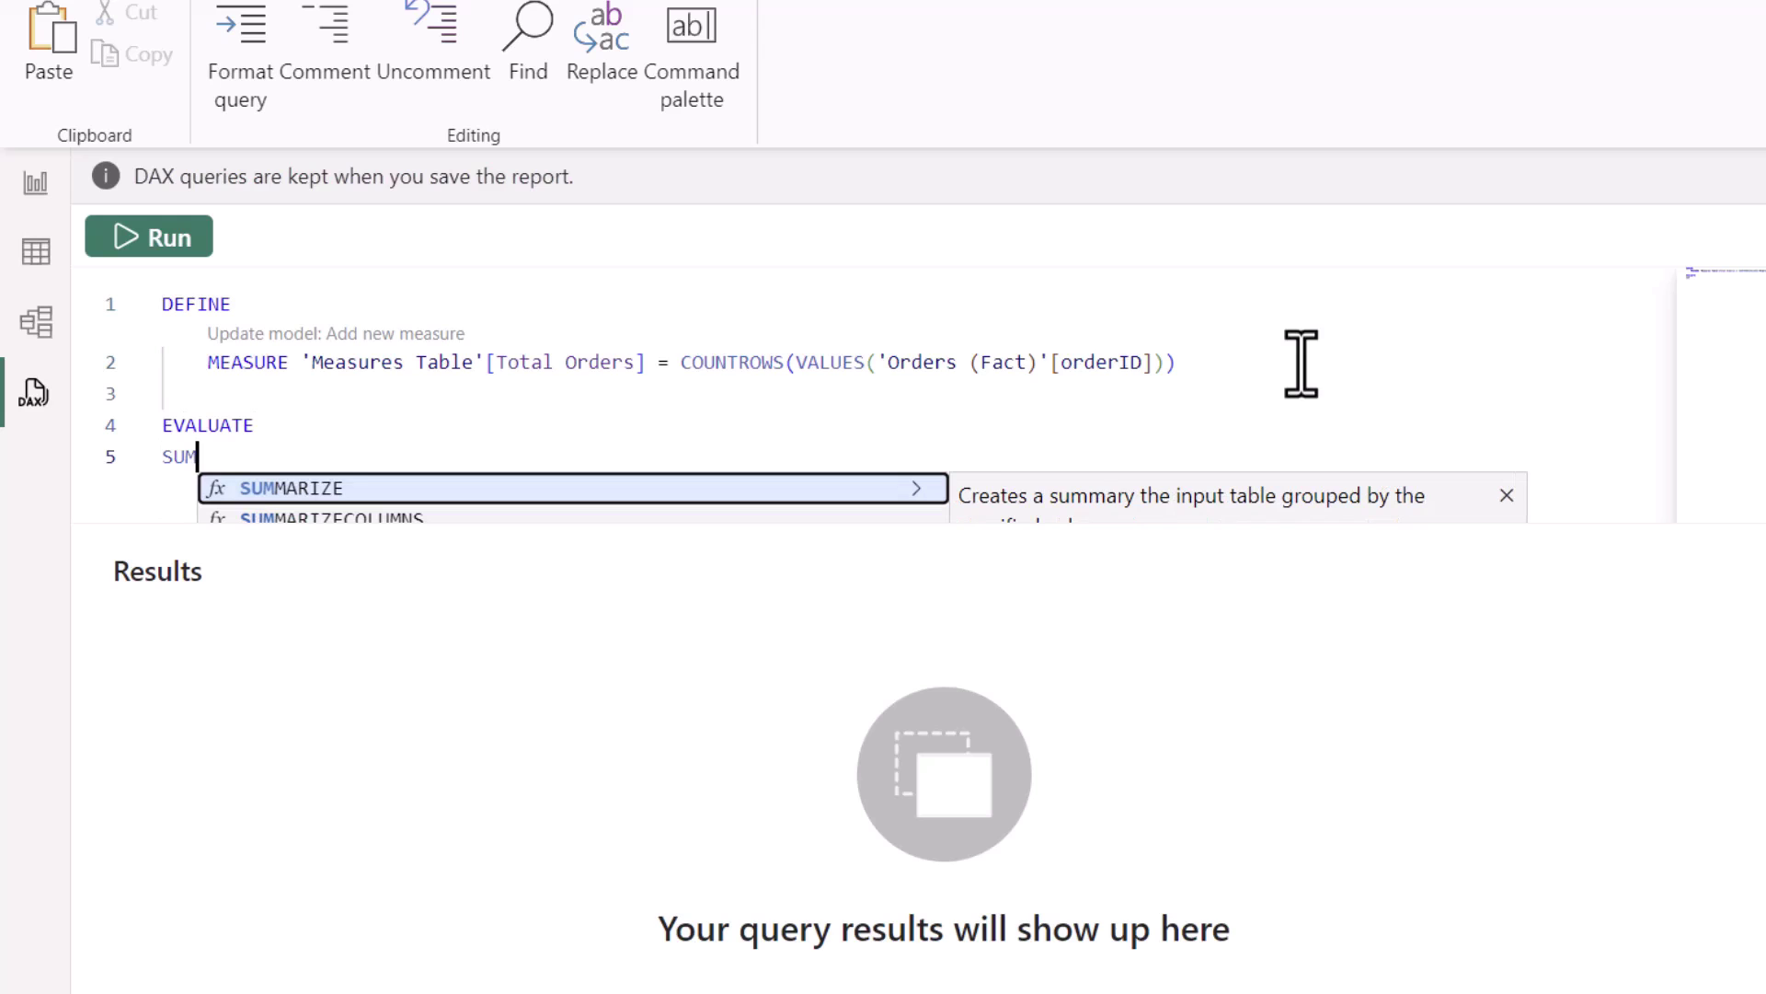
{"action": "key", "text": "Down"}
{"action": "key", "text": "Tab"}
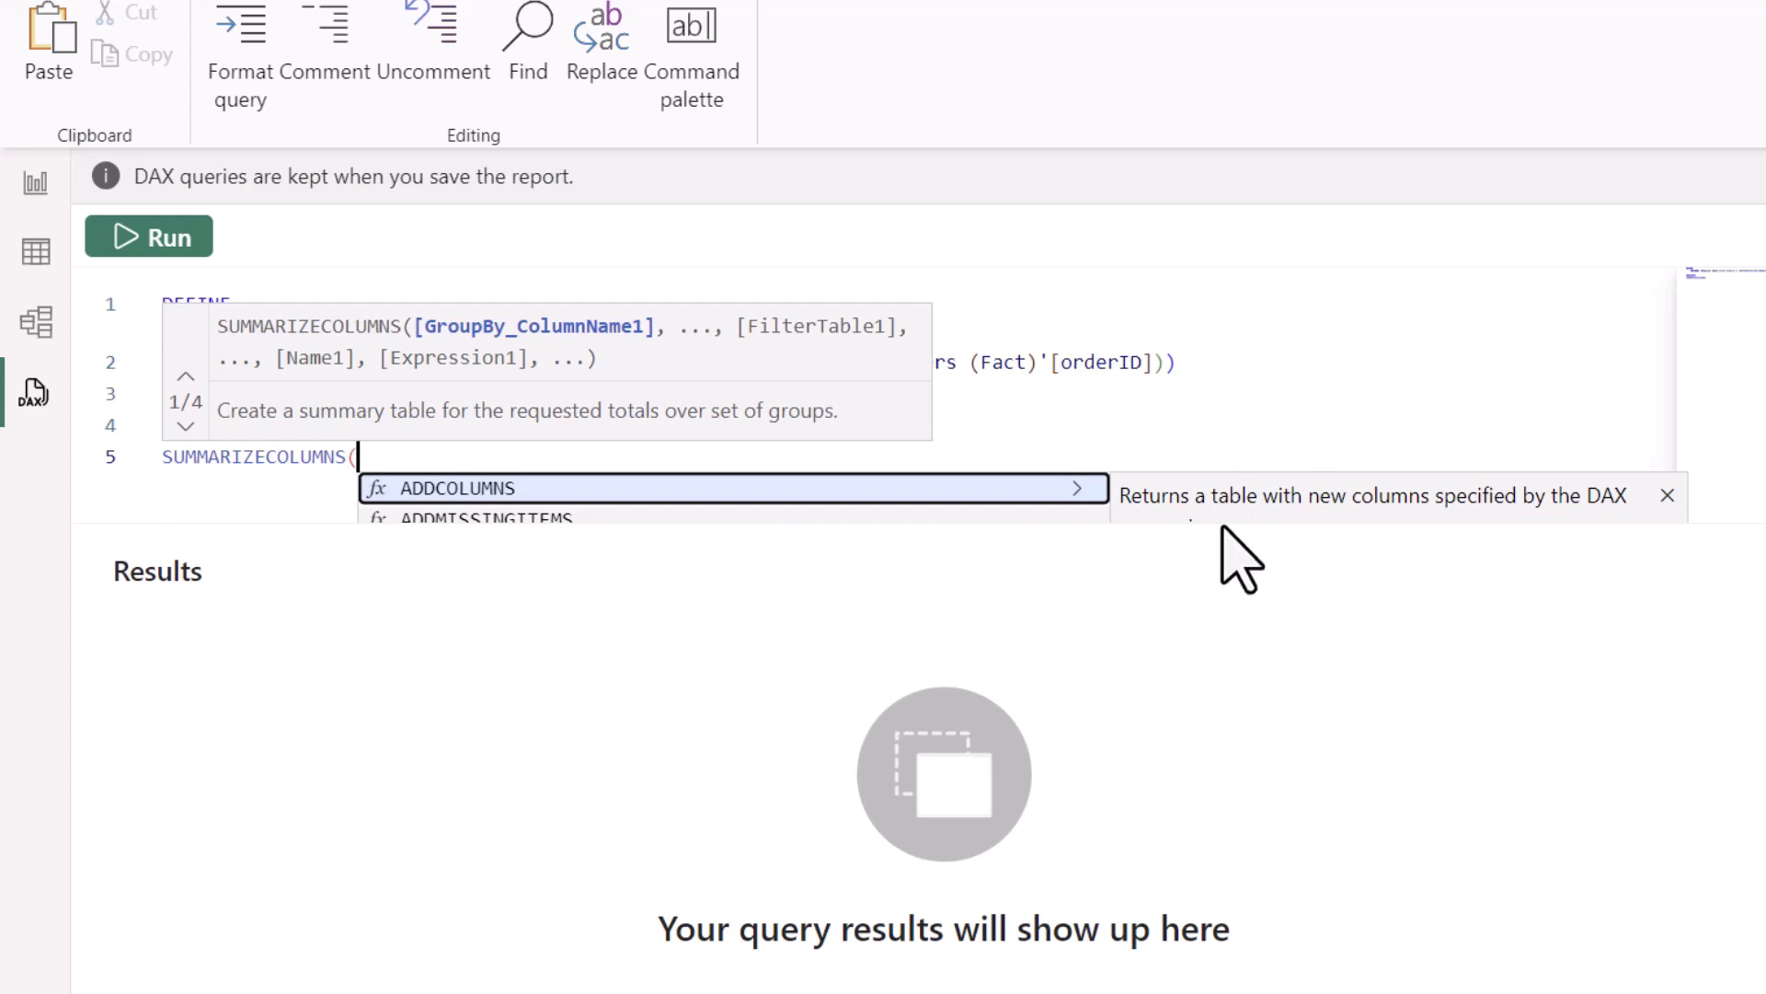
{"action": "left_click_drag", "start_coordinate": [1211, 533], "coordinate": [1199, 810]}
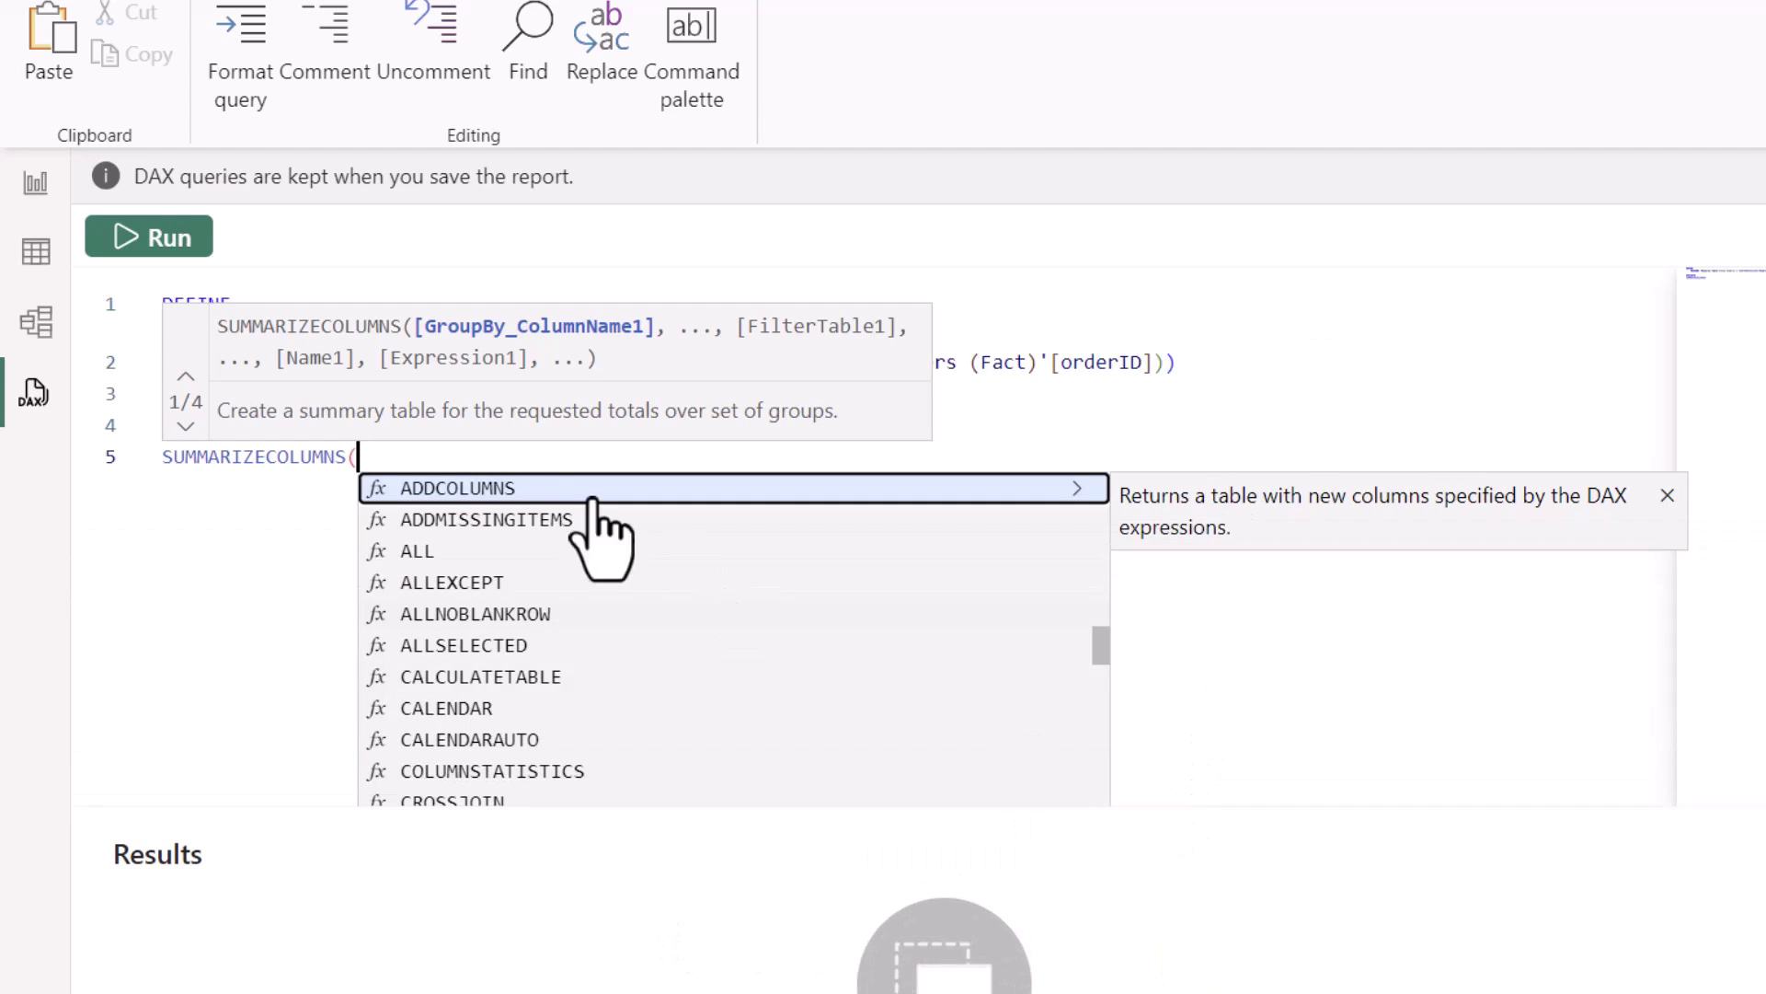
{"action": "key", "text": "Return"}
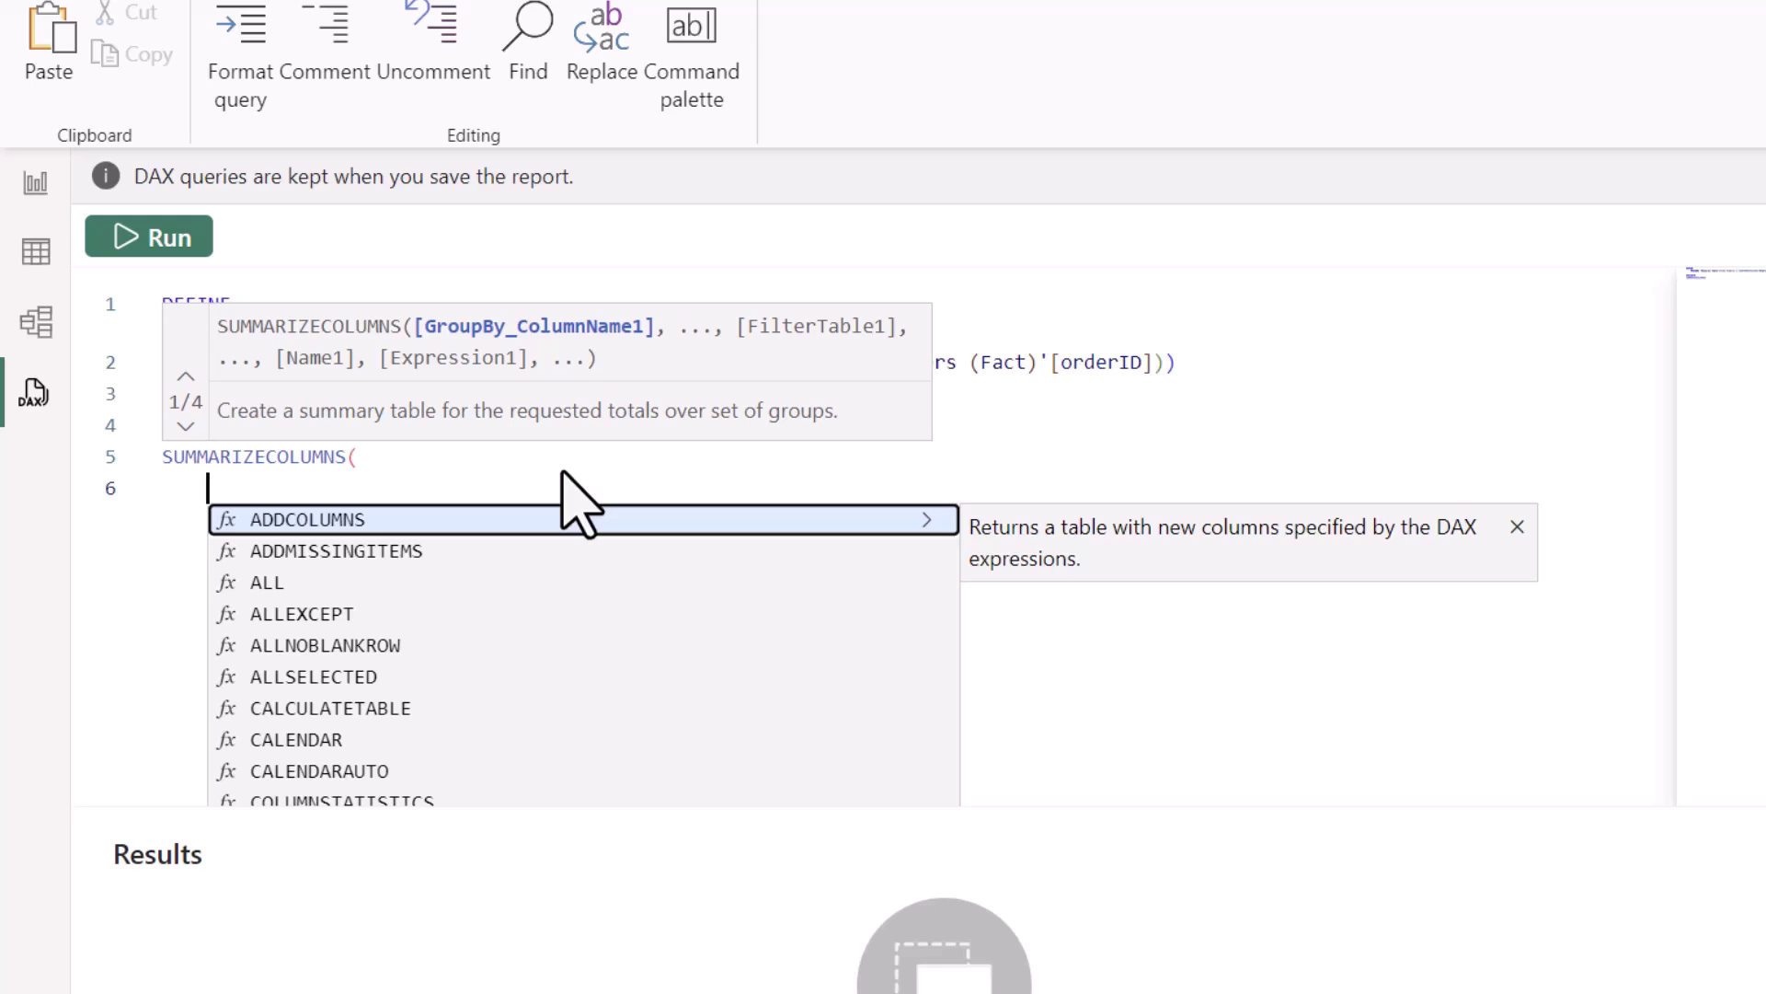
Add 'Categories (Lookup)'[categoryName] and "Total Orders", [Total Orders] as its arguments.
{"action": "type", "text": "Categ"}
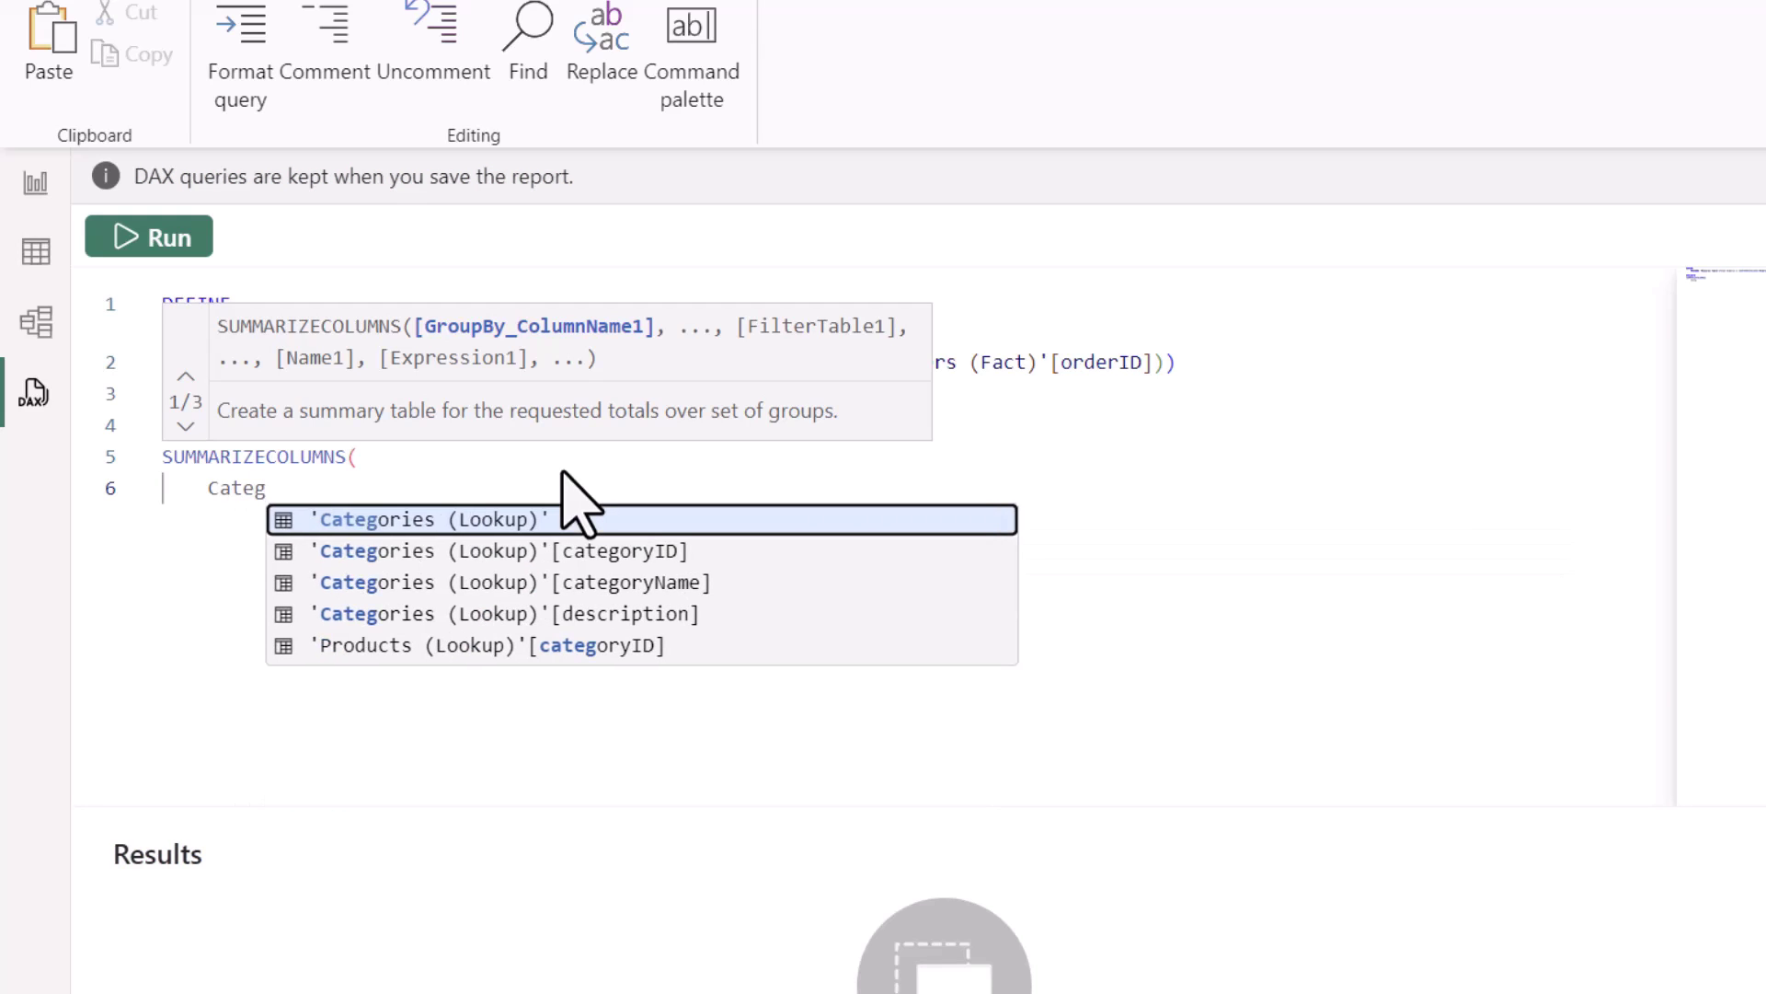
{"action": "key", "text": "Down"}
{"action": "key", "text": "Down"}
{"action": "key", "text": "Tab"}
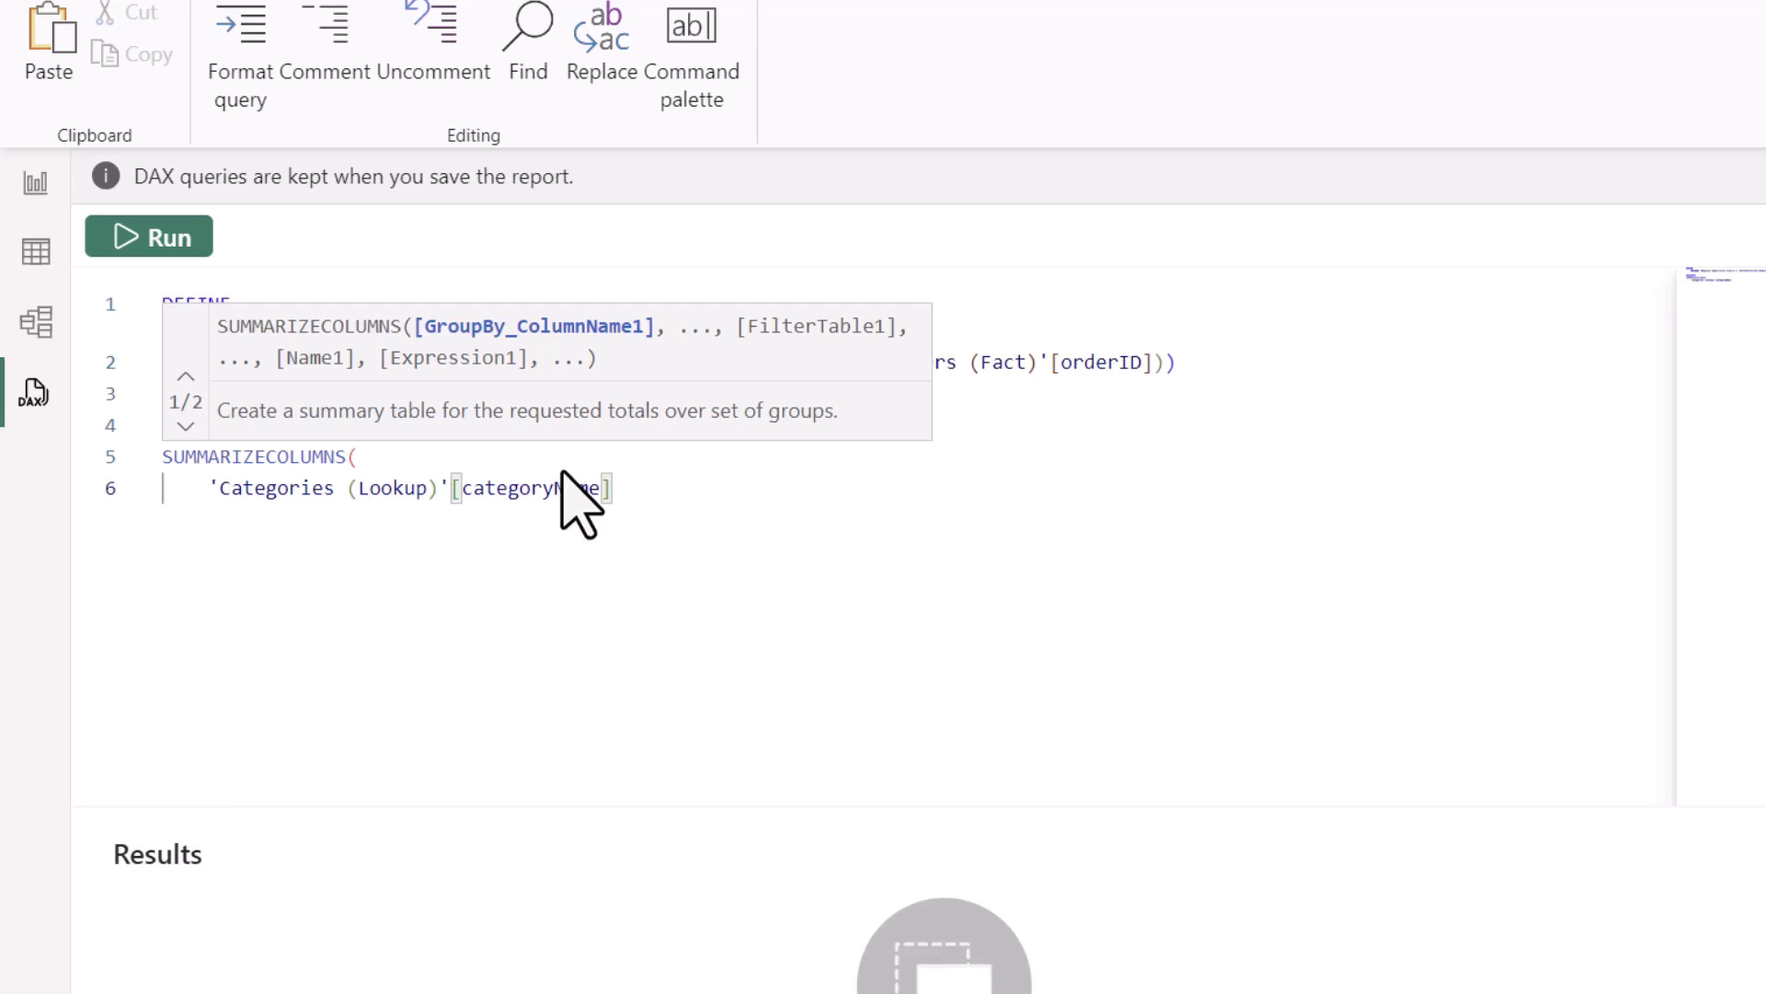
{"action": "type", "text": ","}
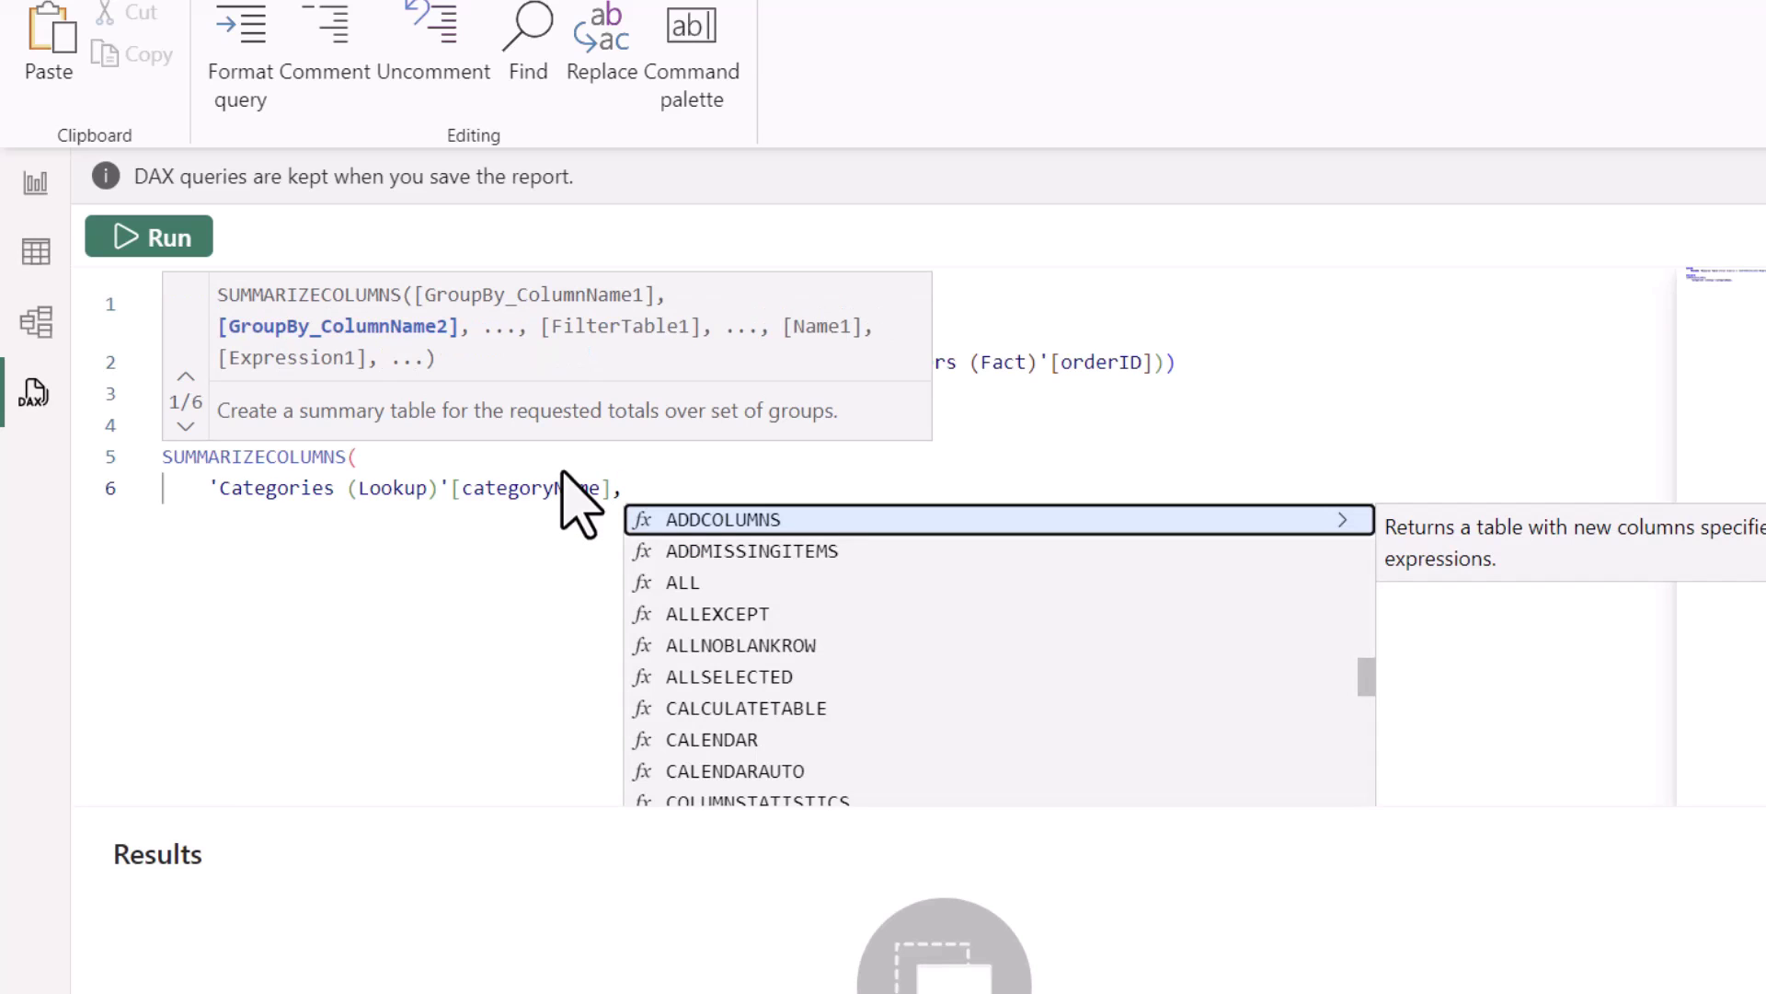
{"action": "key", "text": "Escape"}
{"action": "key", "text": "Return"}
{"action": "type", "text": "\"T"}
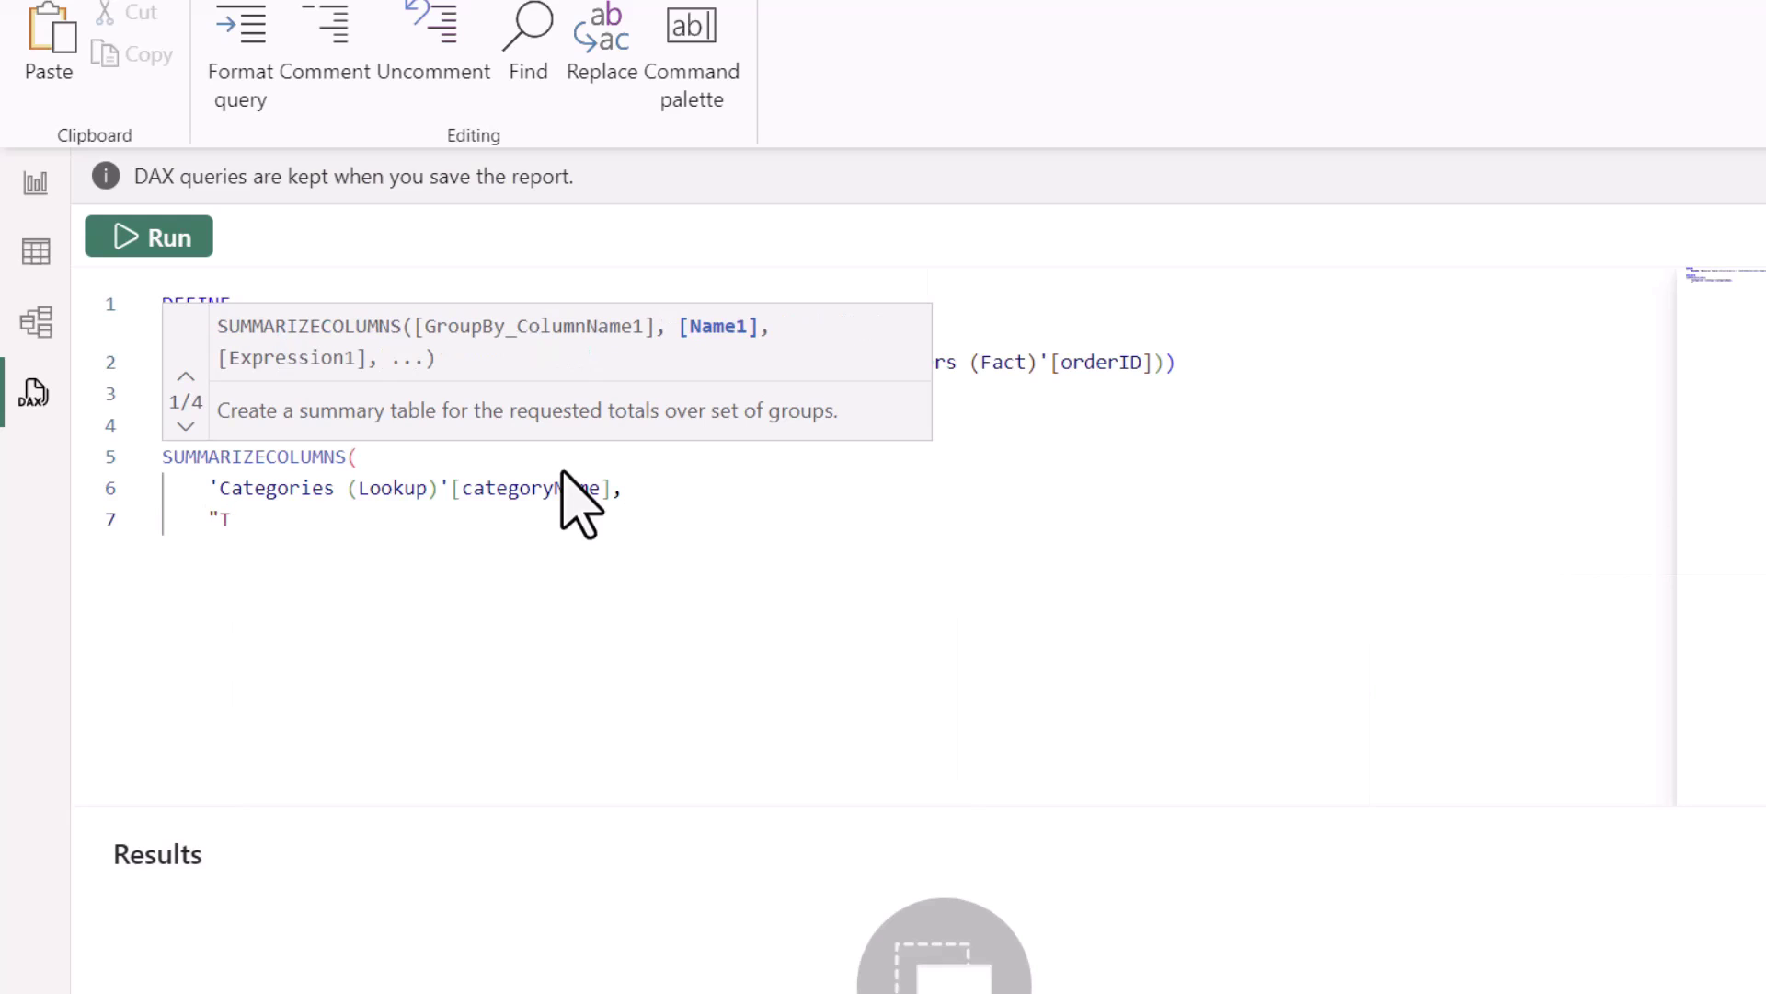
{"action": "type", "text": "otal Orders\", [T"}
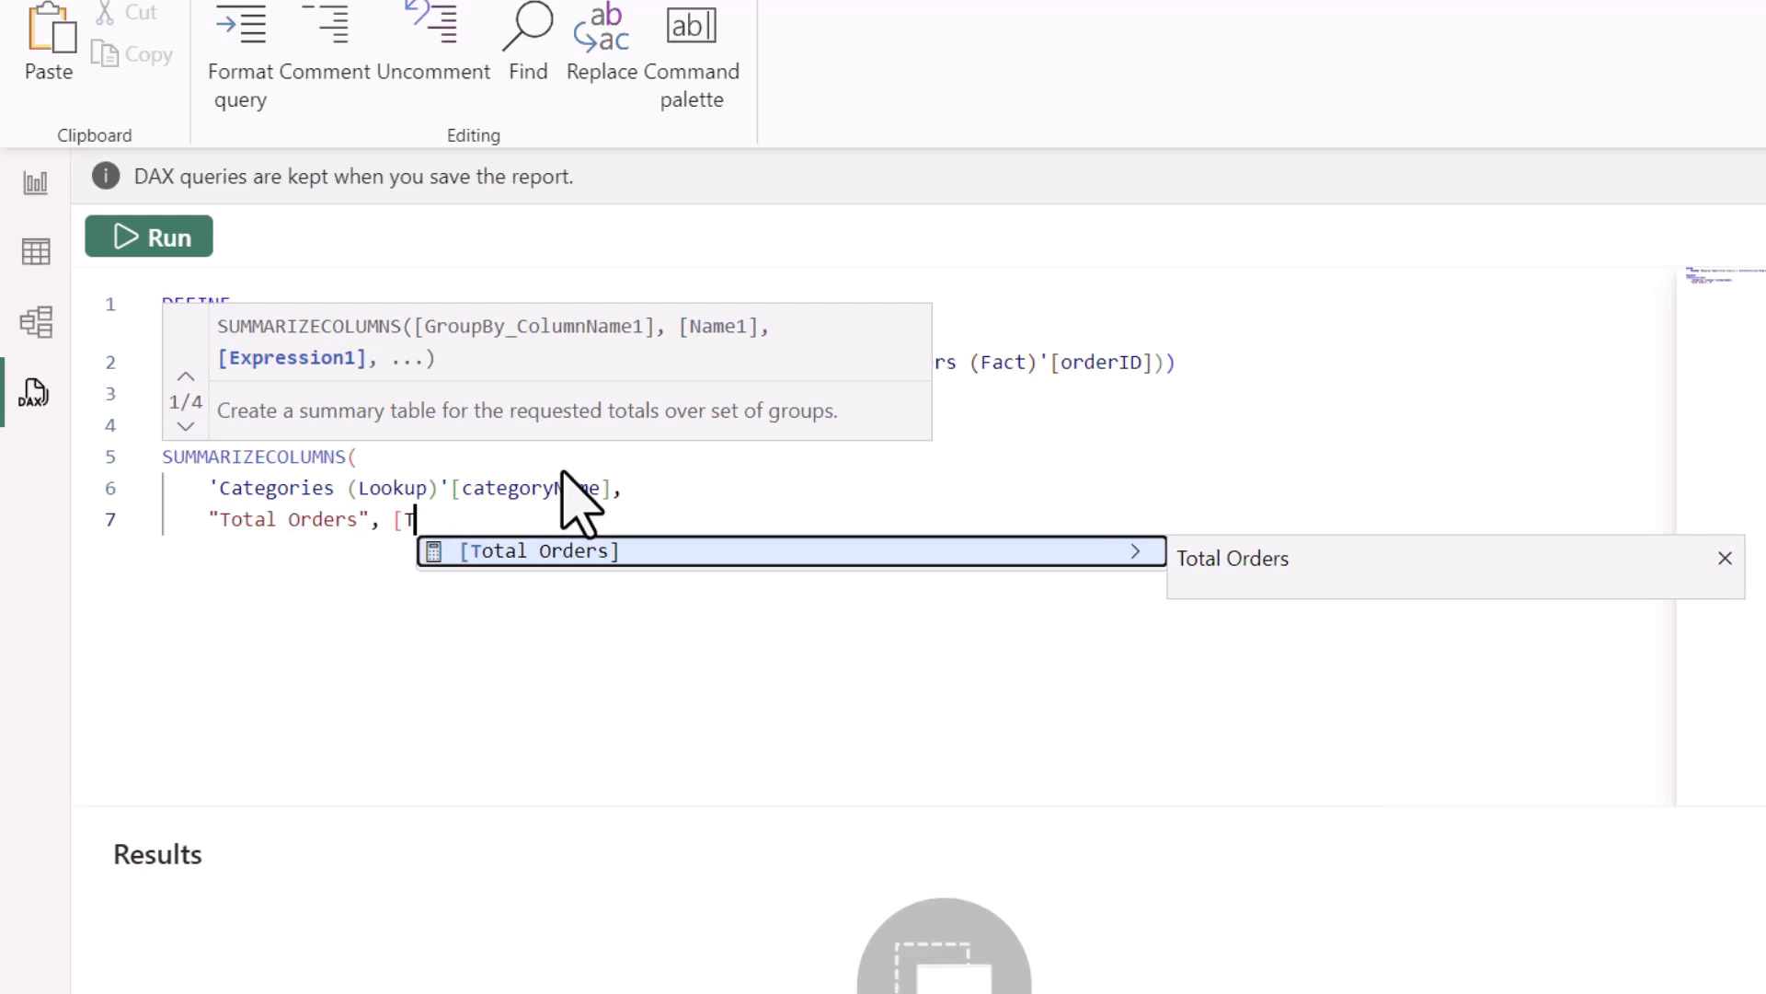
{"action": "left_click", "coordinate": [578, 552]}
Run the category query, then add Total Orders to the model and confirm.
{"action": "key", "text": "Return"}
{"action": "left_click", "coordinate": [170, 241]}
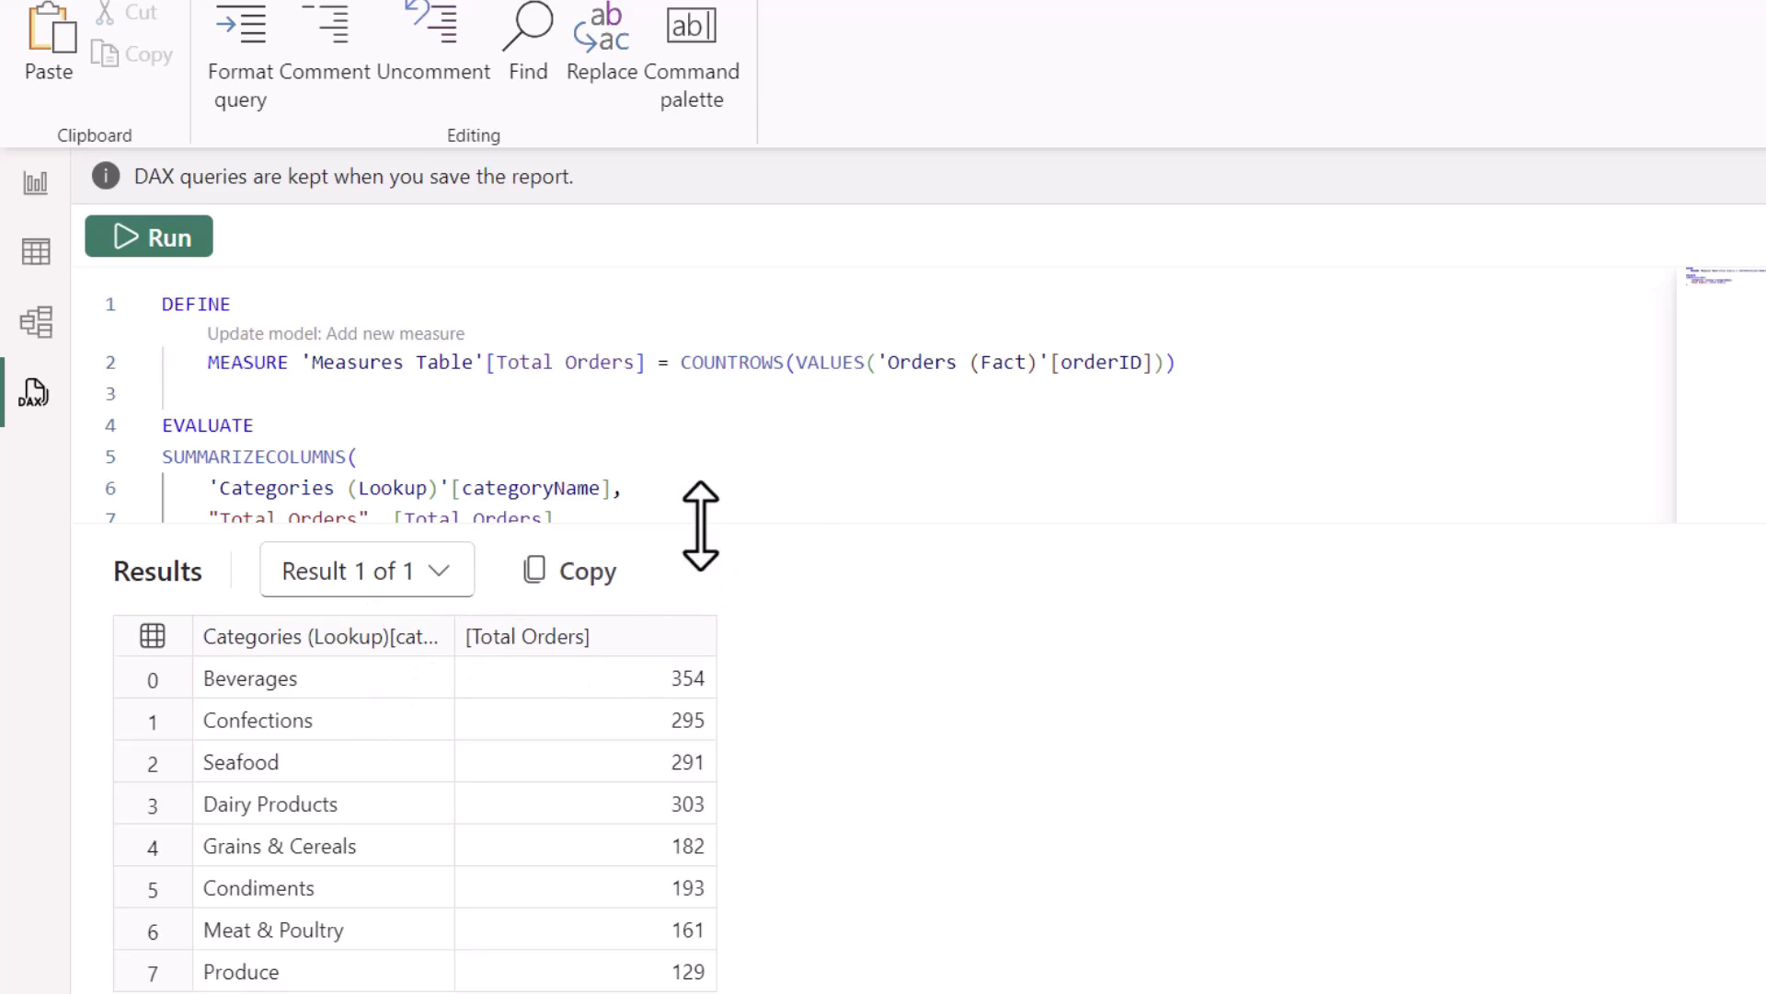
{"action": "mouse_move", "coordinate": [703, 523]}
{"action": "left_mouse_down"}
{"action": "mouse_move", "coordinate": [711, 414]}
{"action": "mouse_move", "coordinate": [736, 525]}
{"action": "left_mouse_up"}
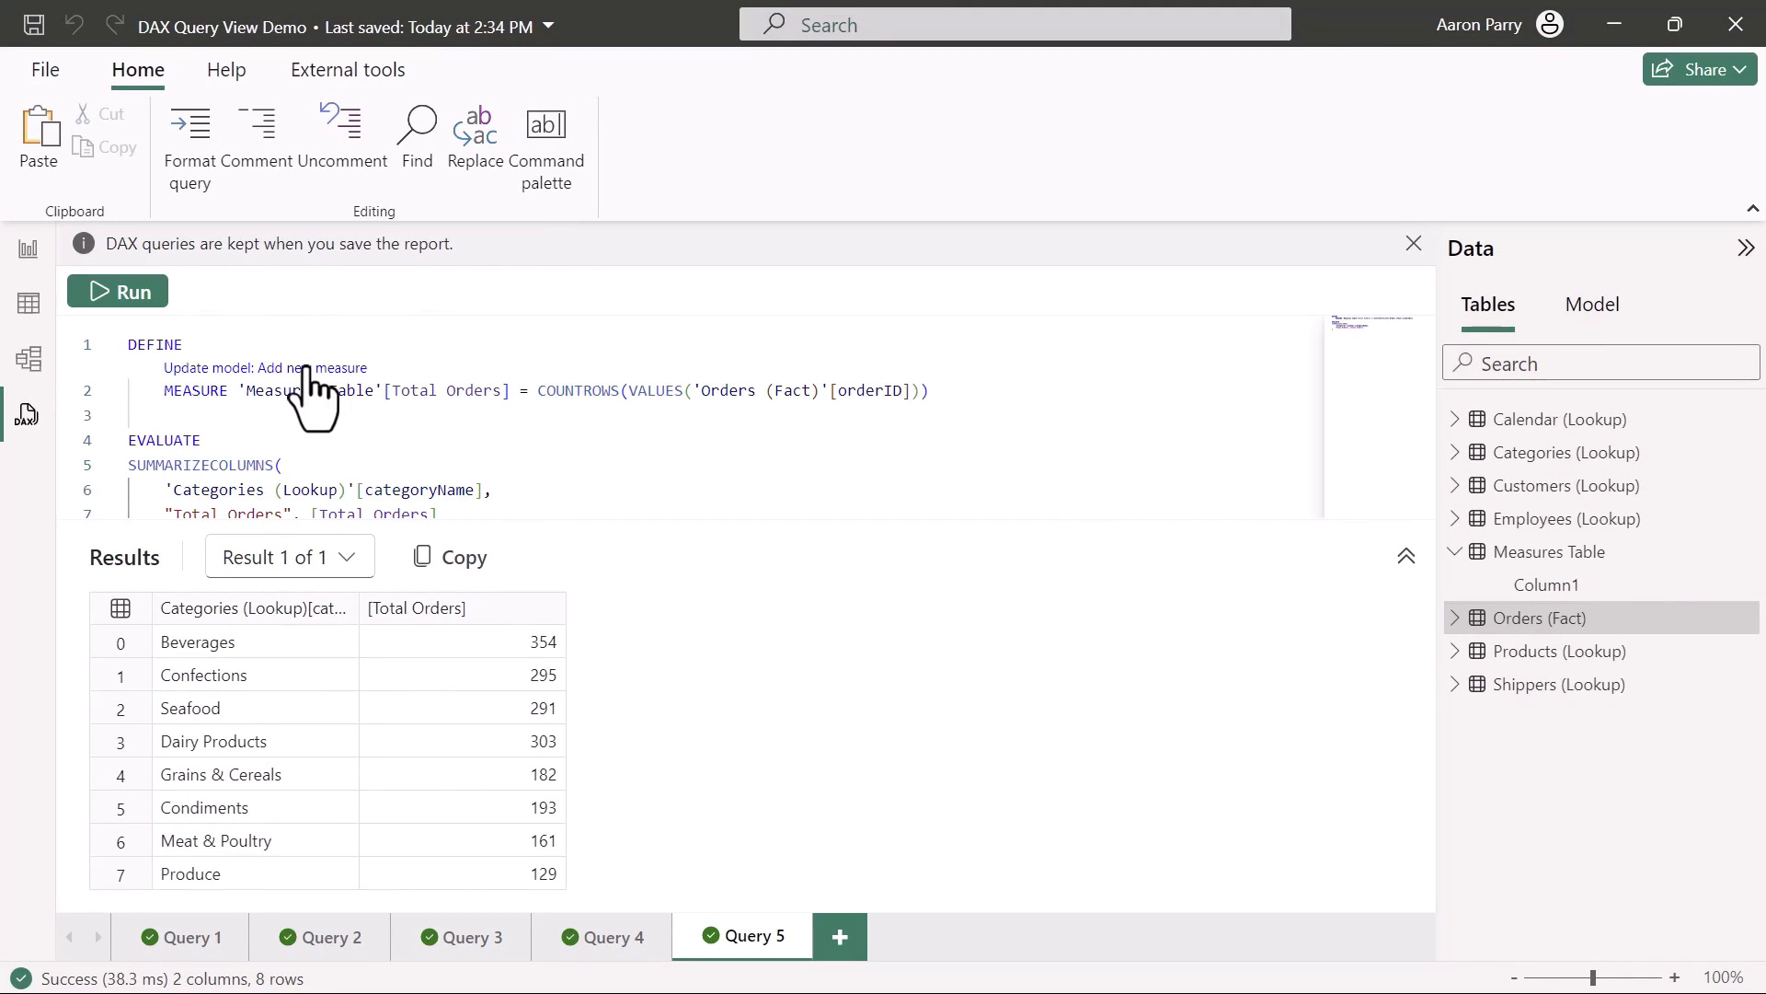
{"action": "left_click", "coordinate": [307, 368]}
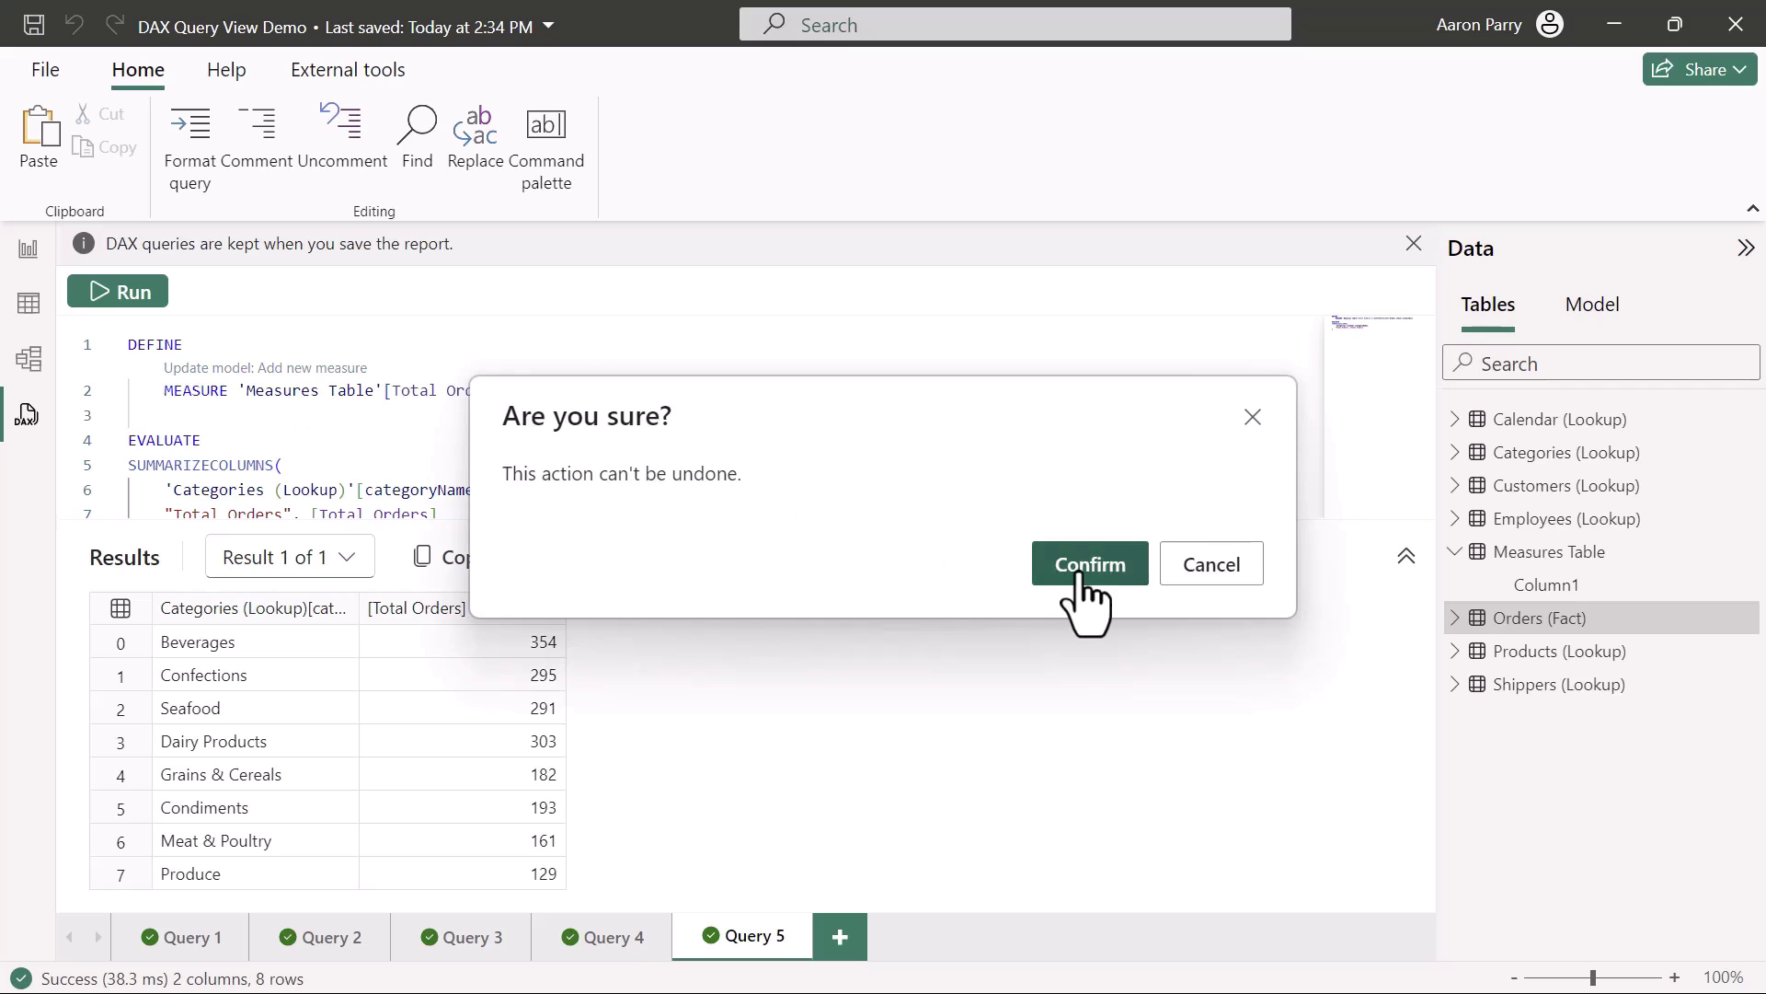
{"action": "left_click", "coordinate": [1084, 582]}
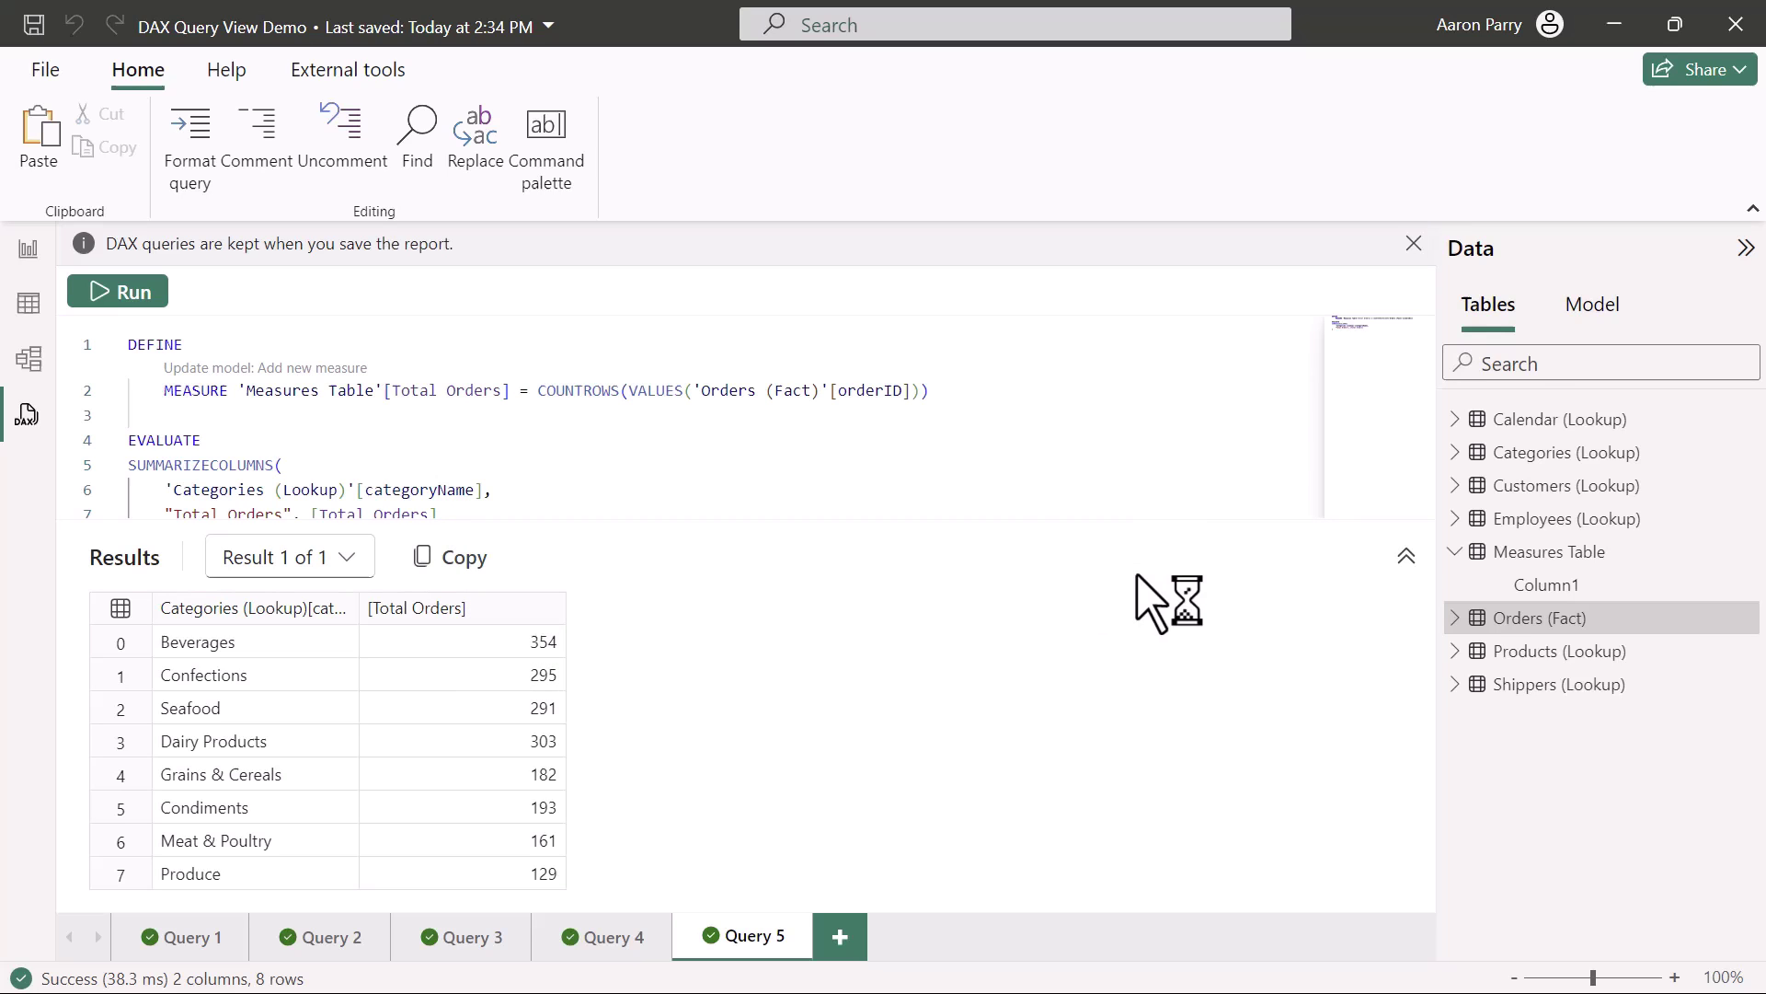
Delete the placeholder Column1 from Measures Table, confirming with Yes.
{"action": "right_click", "coordinate": [1577, 585]}
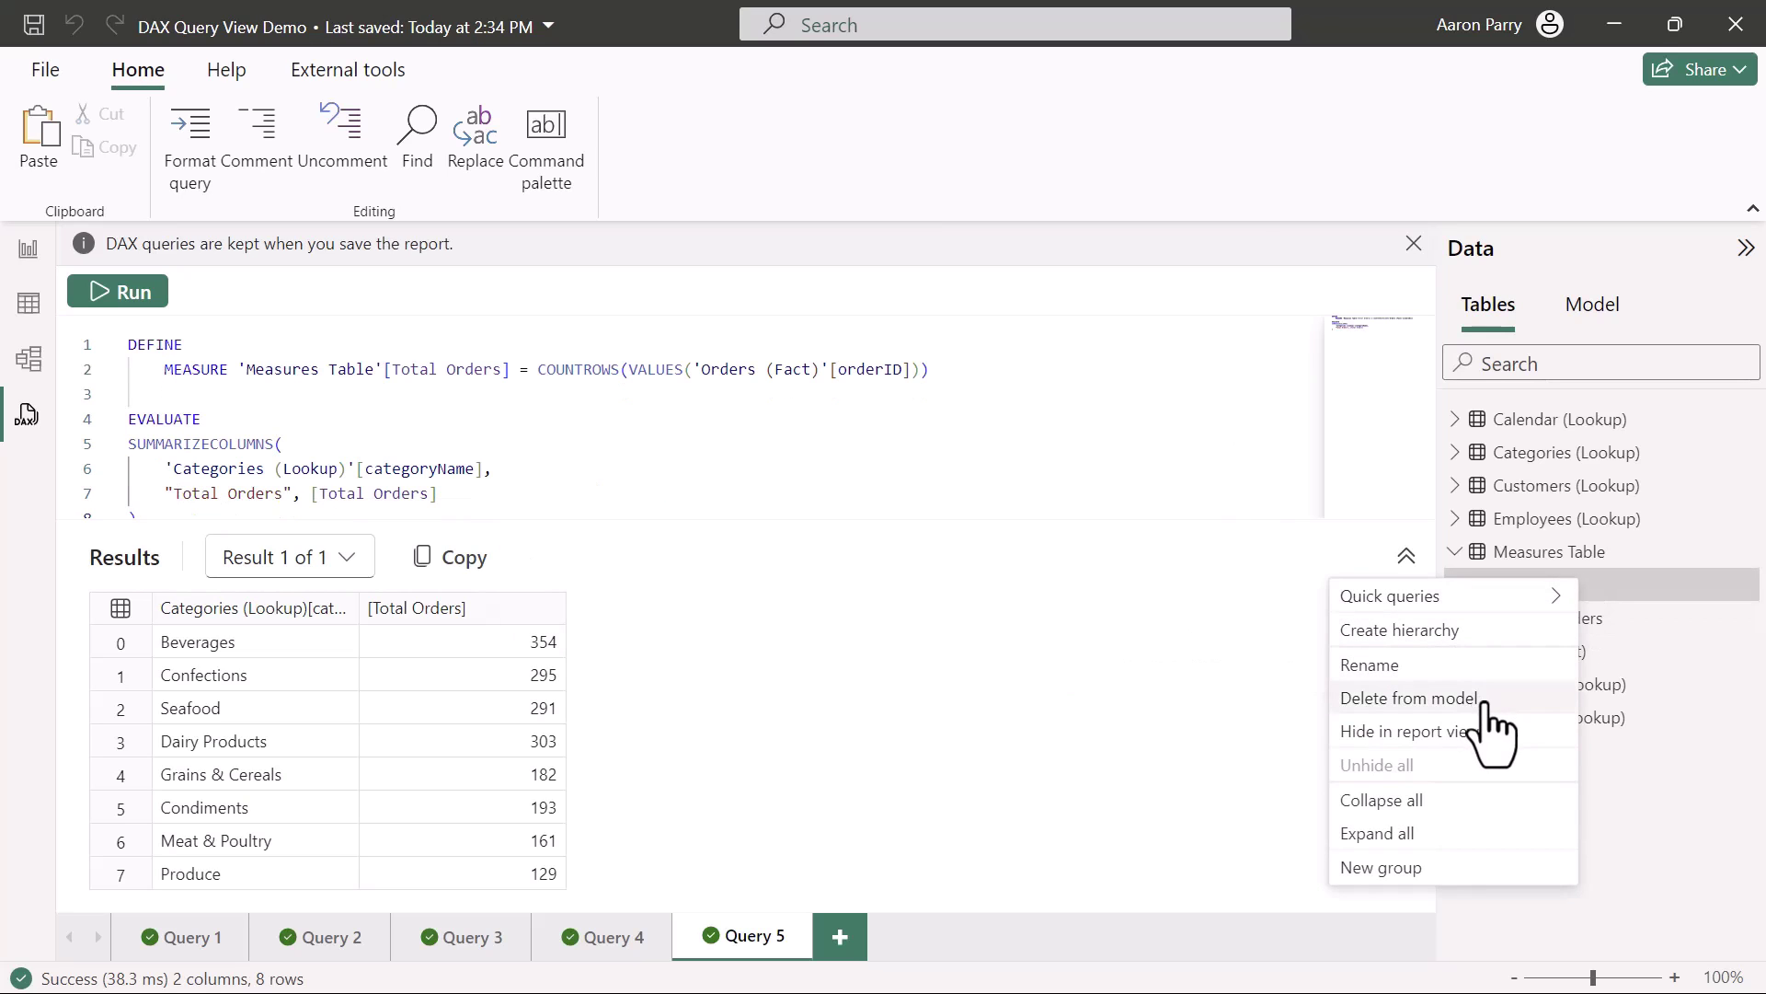
{"action": "key", "text": "Escape"}
{"action": "key", "text": "Delete"}
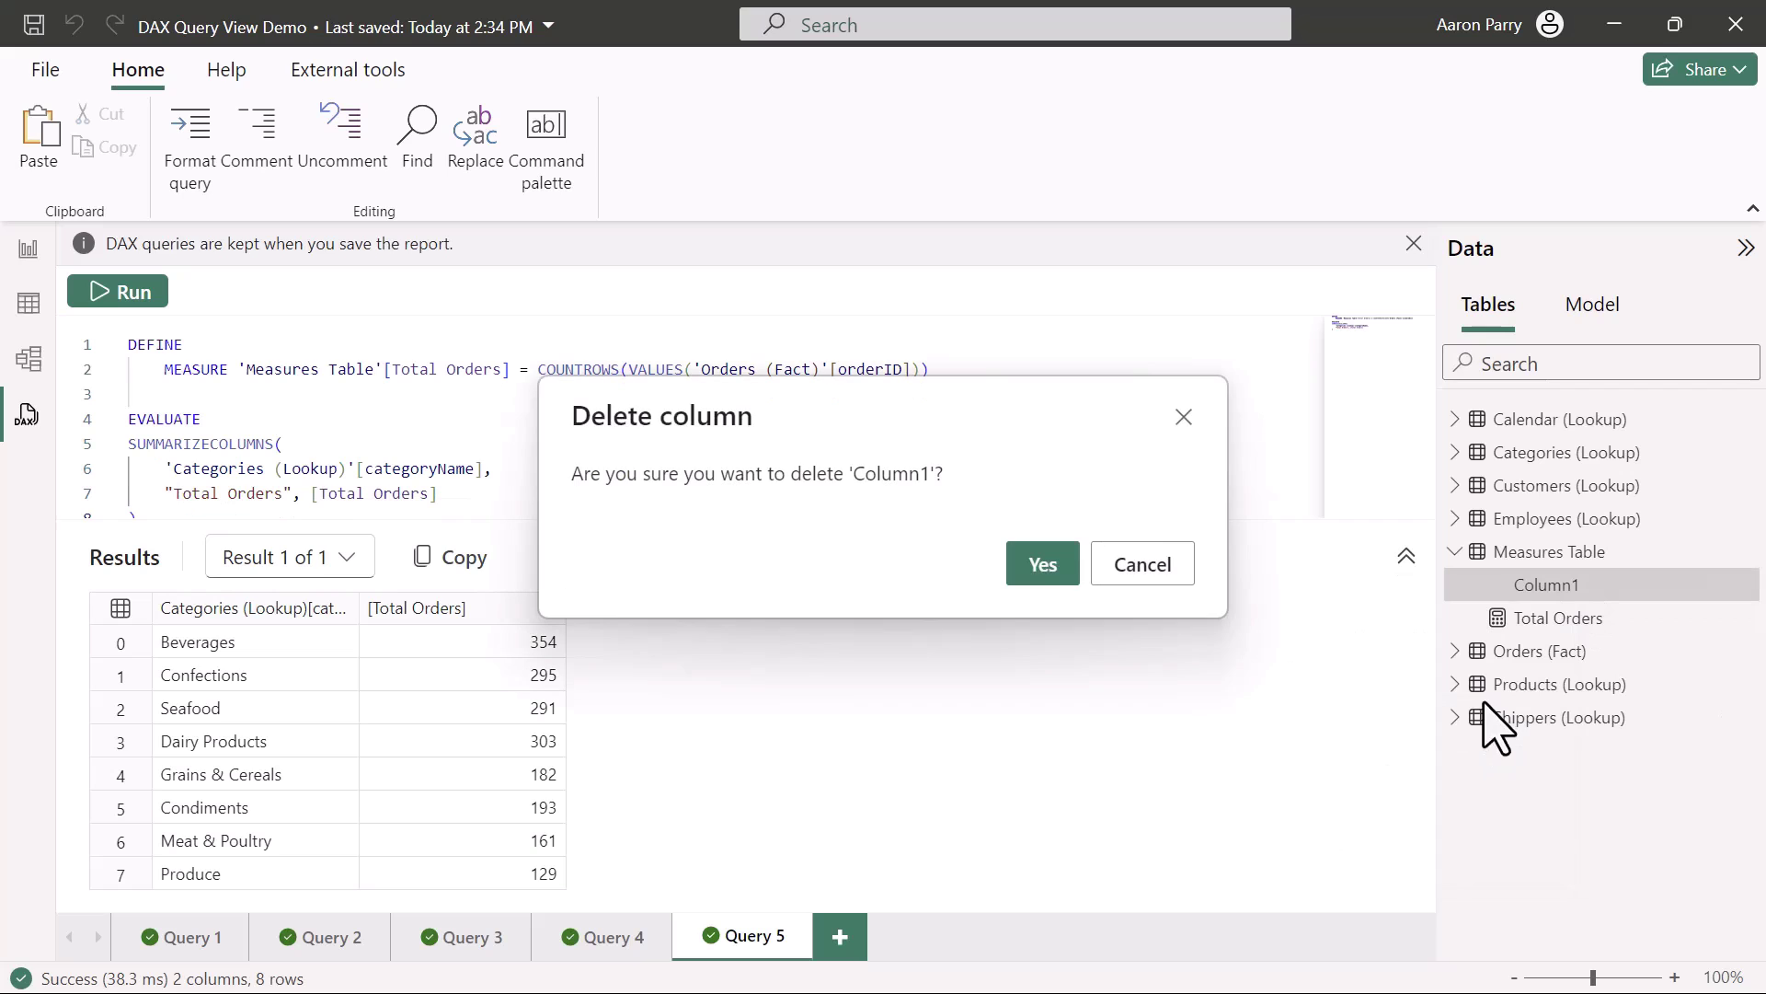
{"action": "left_click", "coordinate": [1032, 562]}
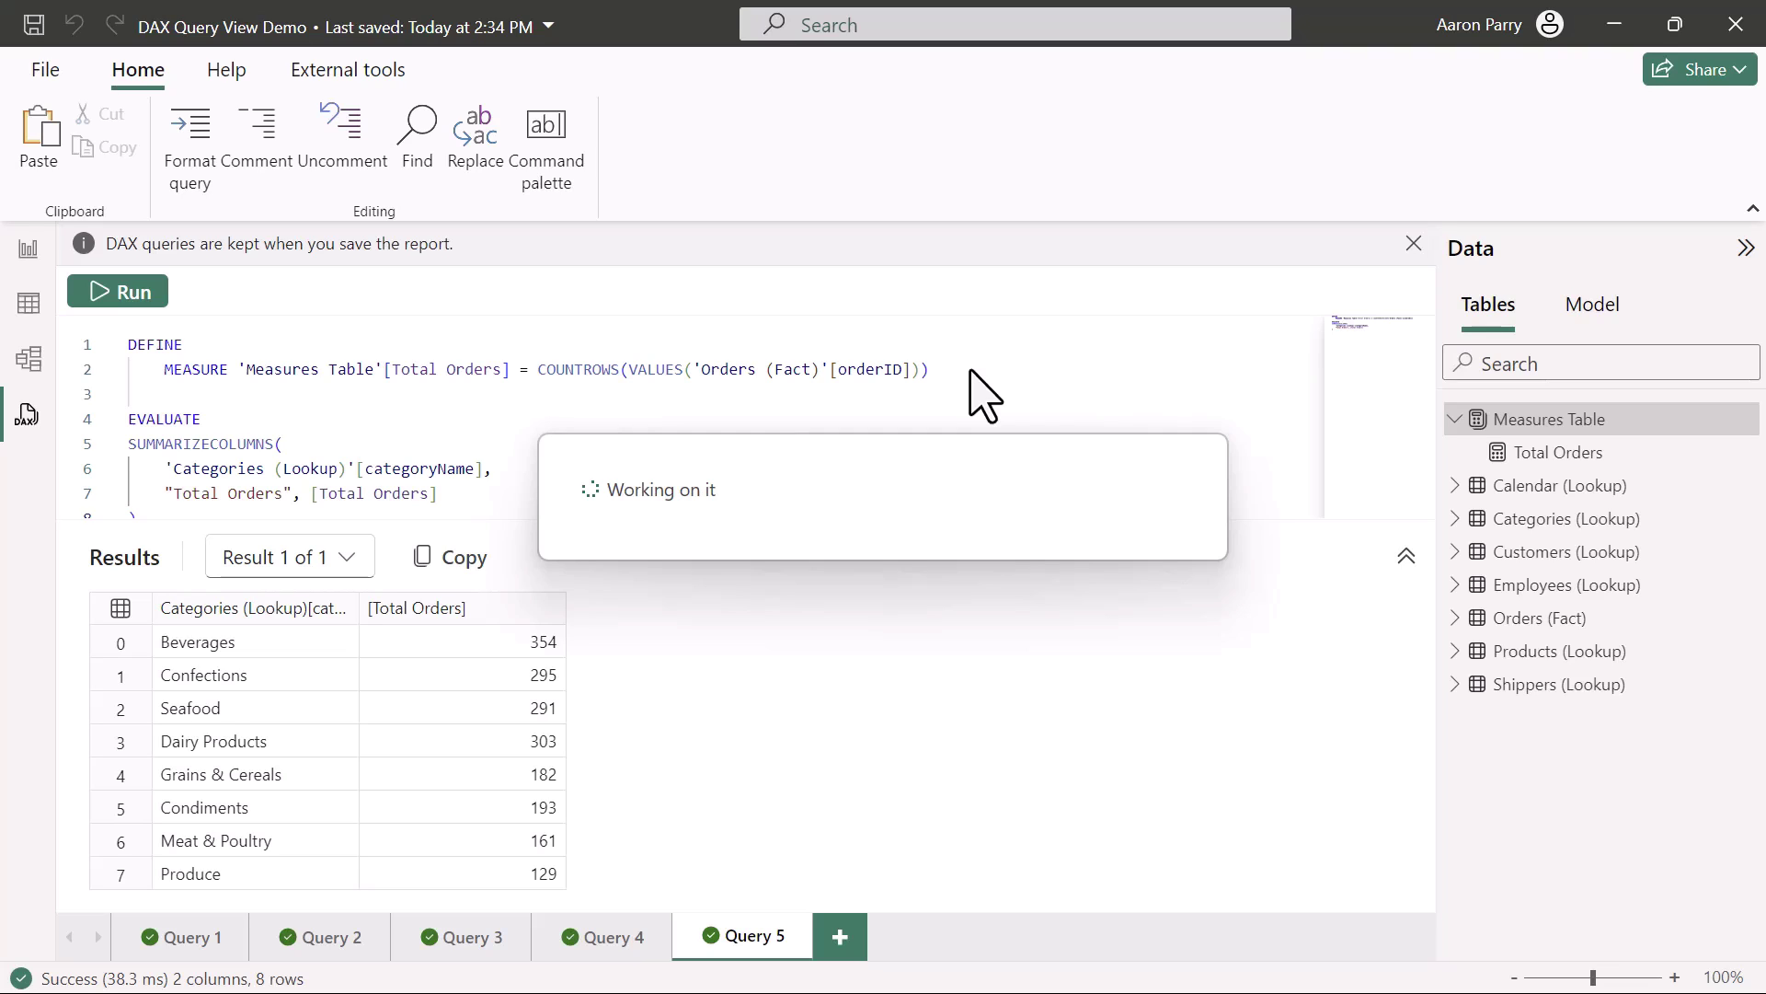
{"action": "left_click", "coordinate": [970, 373]}
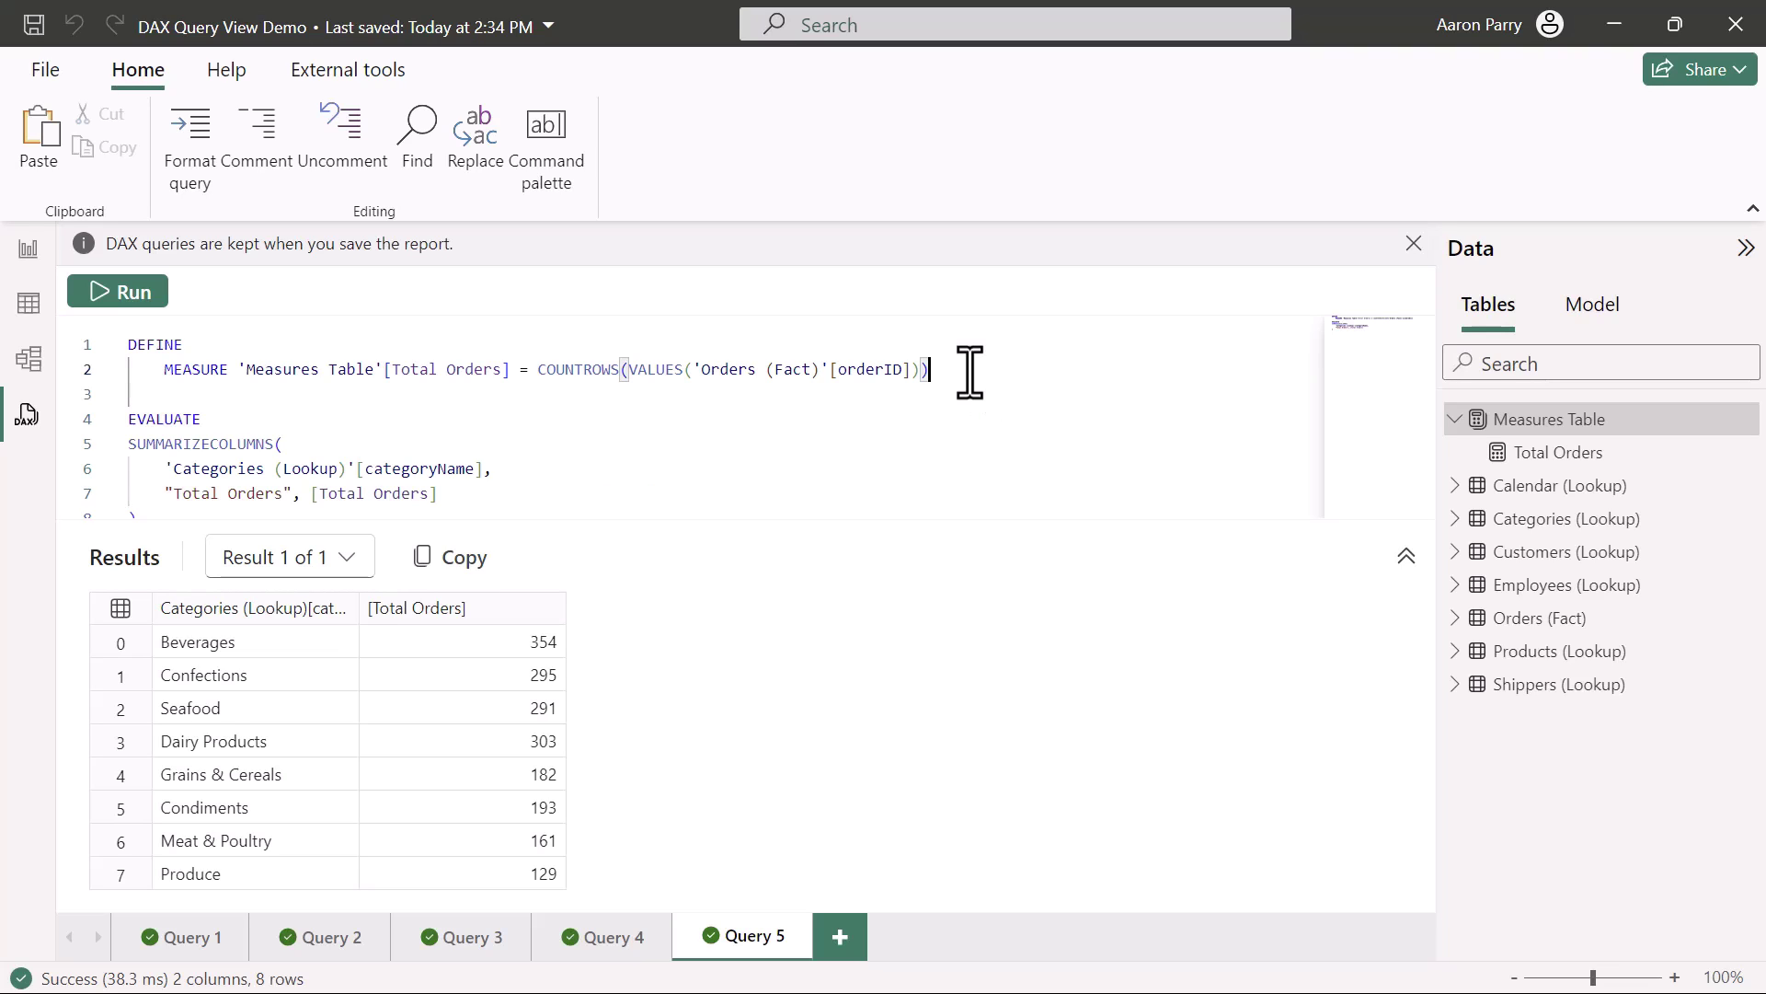
Add MEASURE 'Measures Table'[Quantity Sold] = SUM('Orders (Fact)'[quantity]) on a new DEFINE line.
{"action": "key", "text": "Return"}
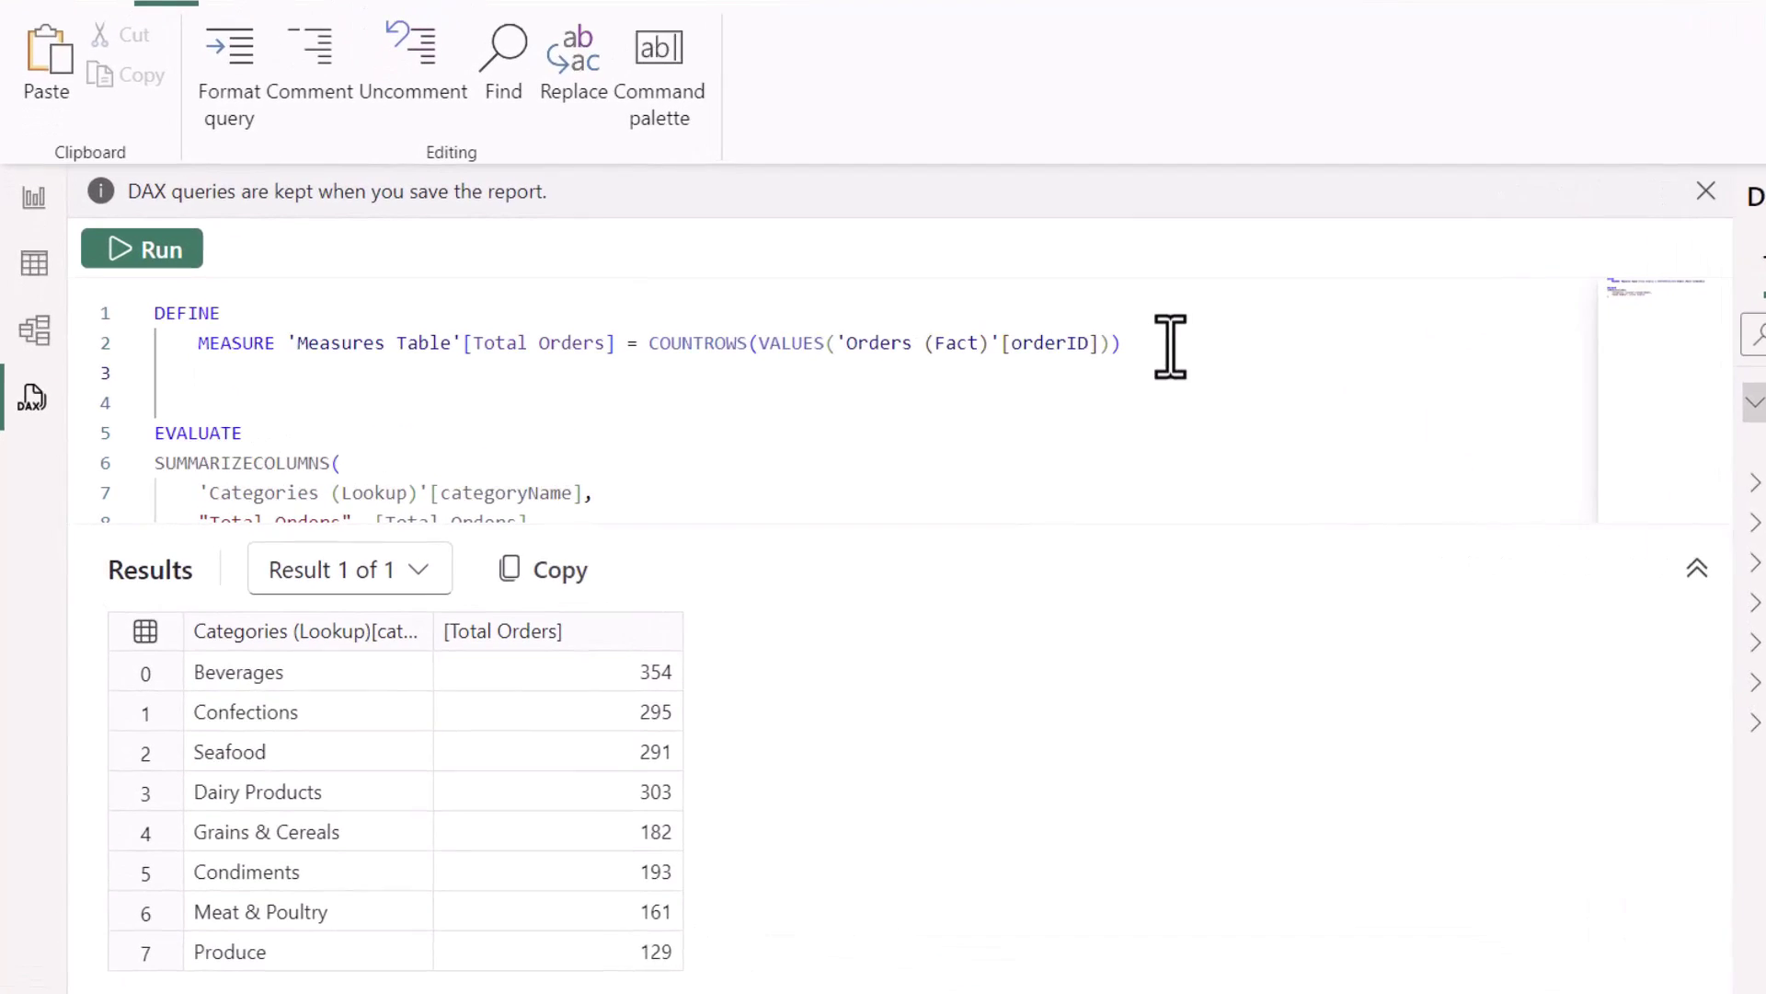
{"action": "type", "text": "ME"}
{"action": "key", "text": "Tab"}
{"action": "type", "text": "'"}
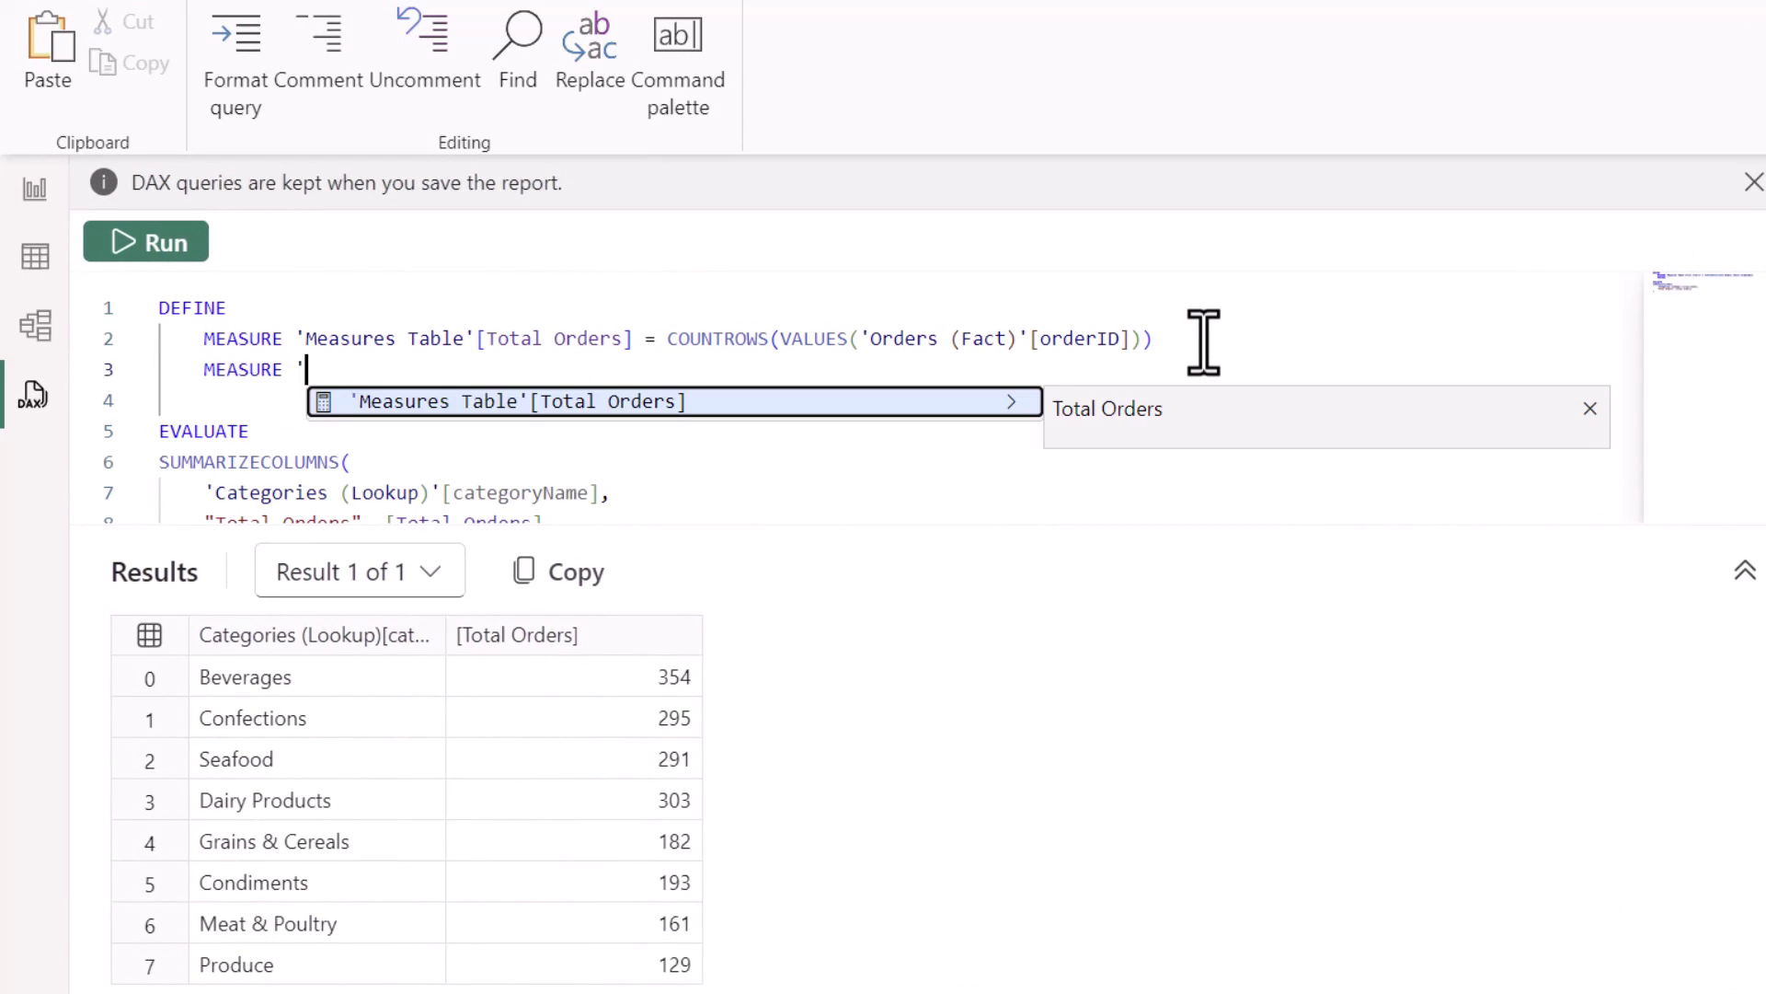
{"action": "type", "text": "Measures"}
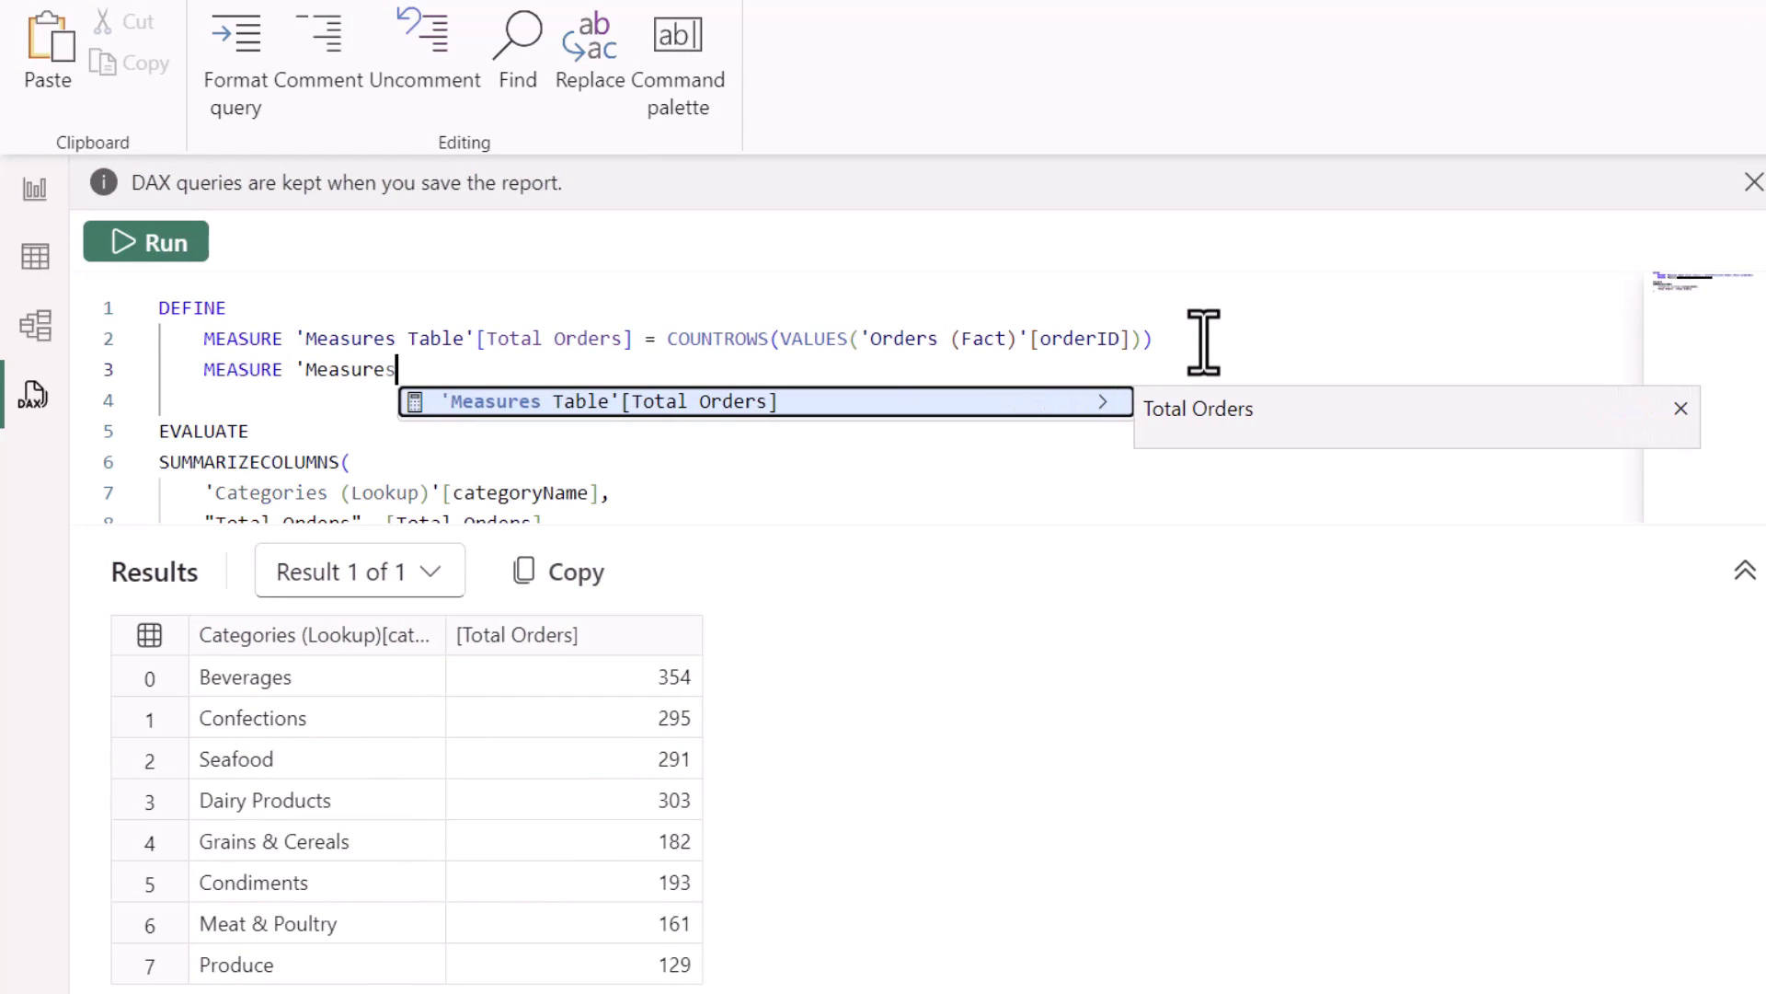
{"action": "type", "text": " Table'["}
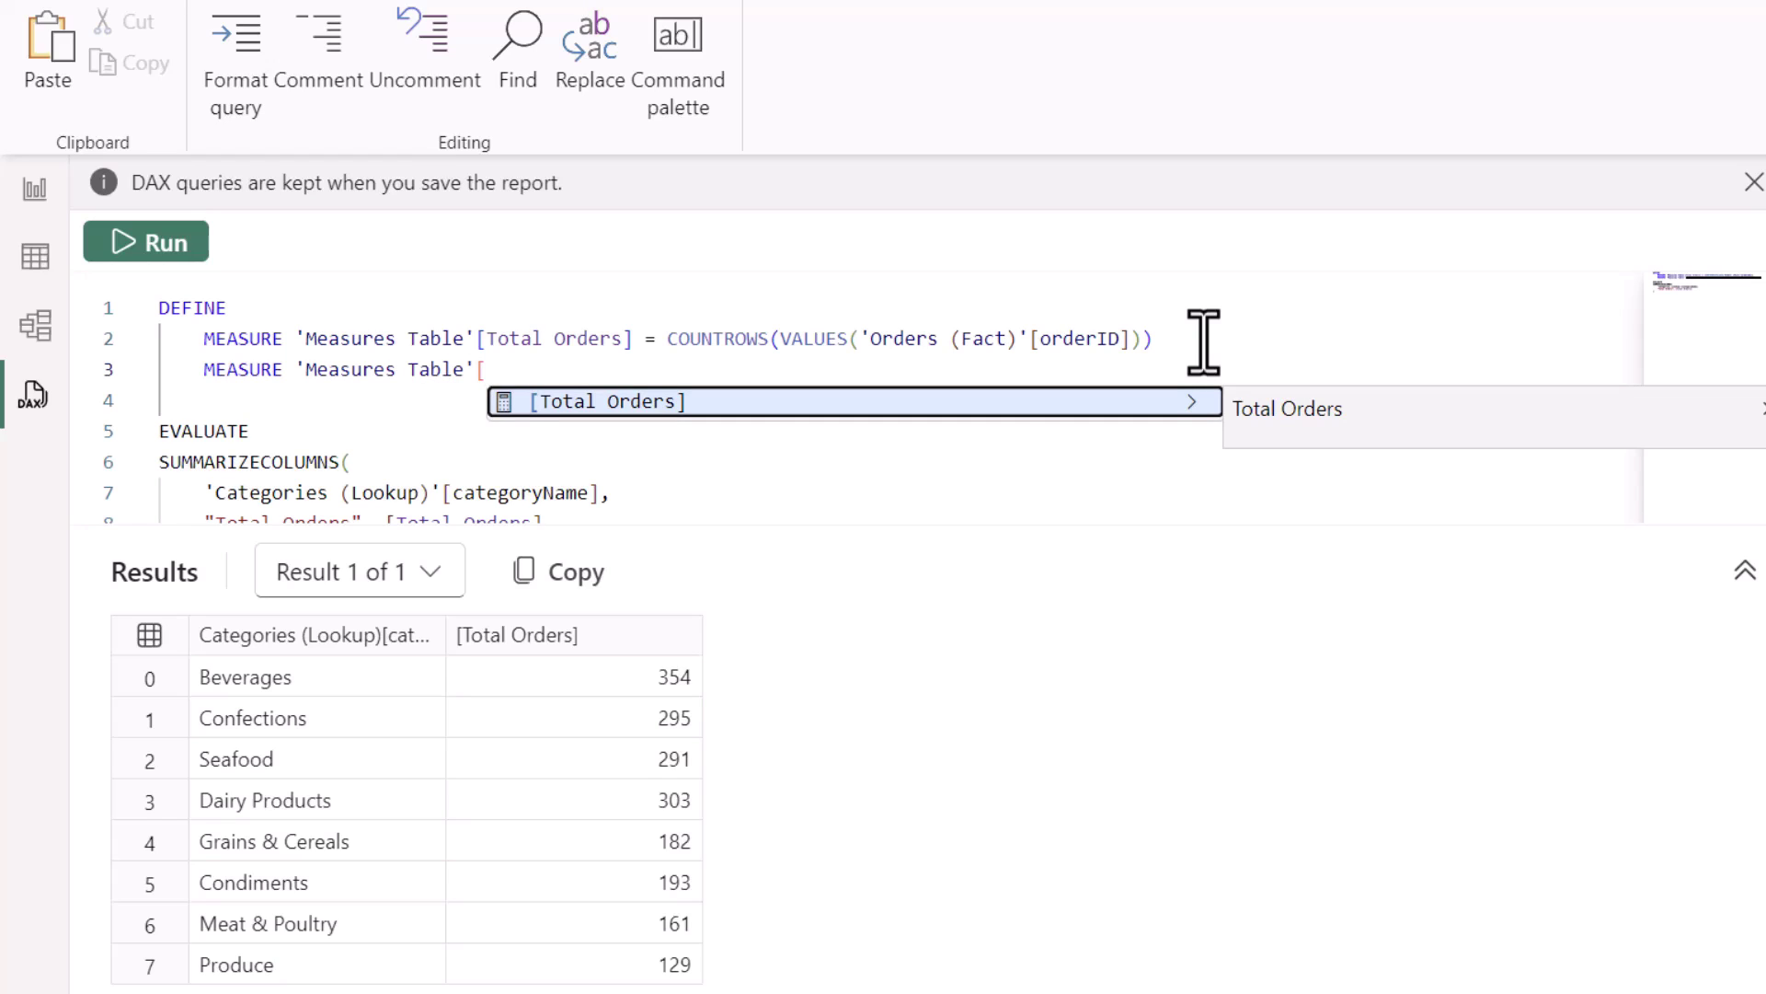
{"action": "key", "text": "Escape"}
{"action": "type", "text": "Quant"}
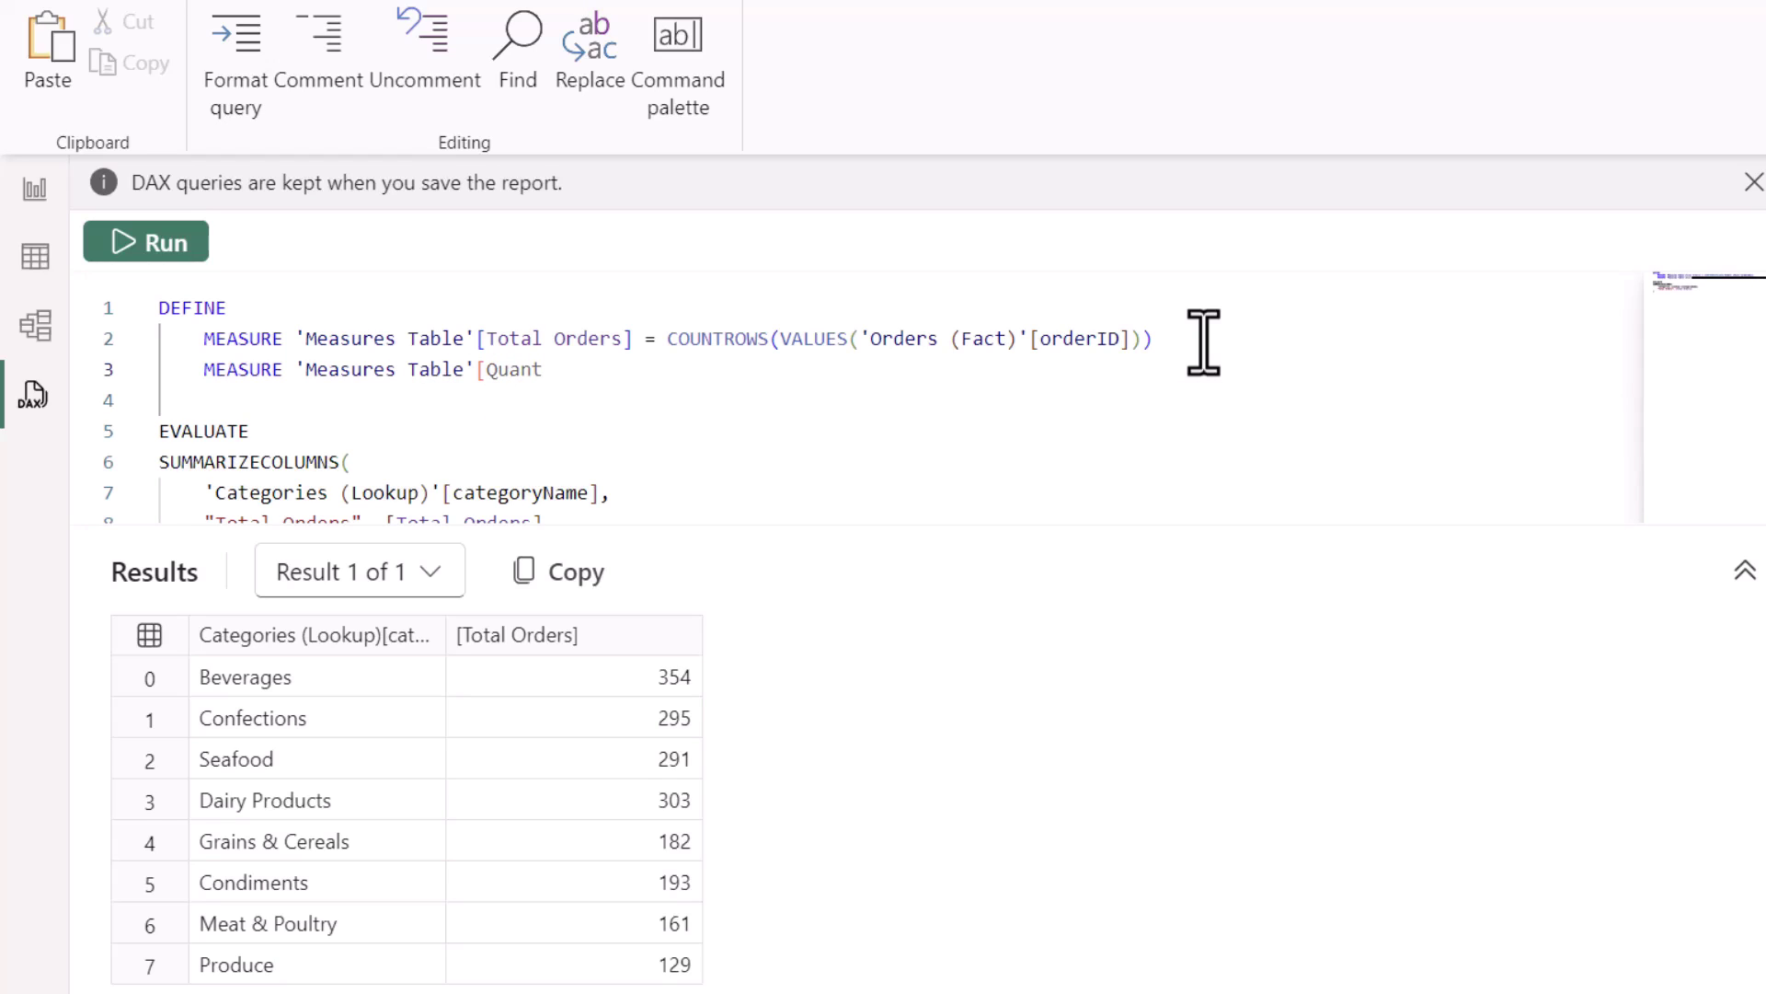
{"action": "type", "text": "ity Sold] = S"}
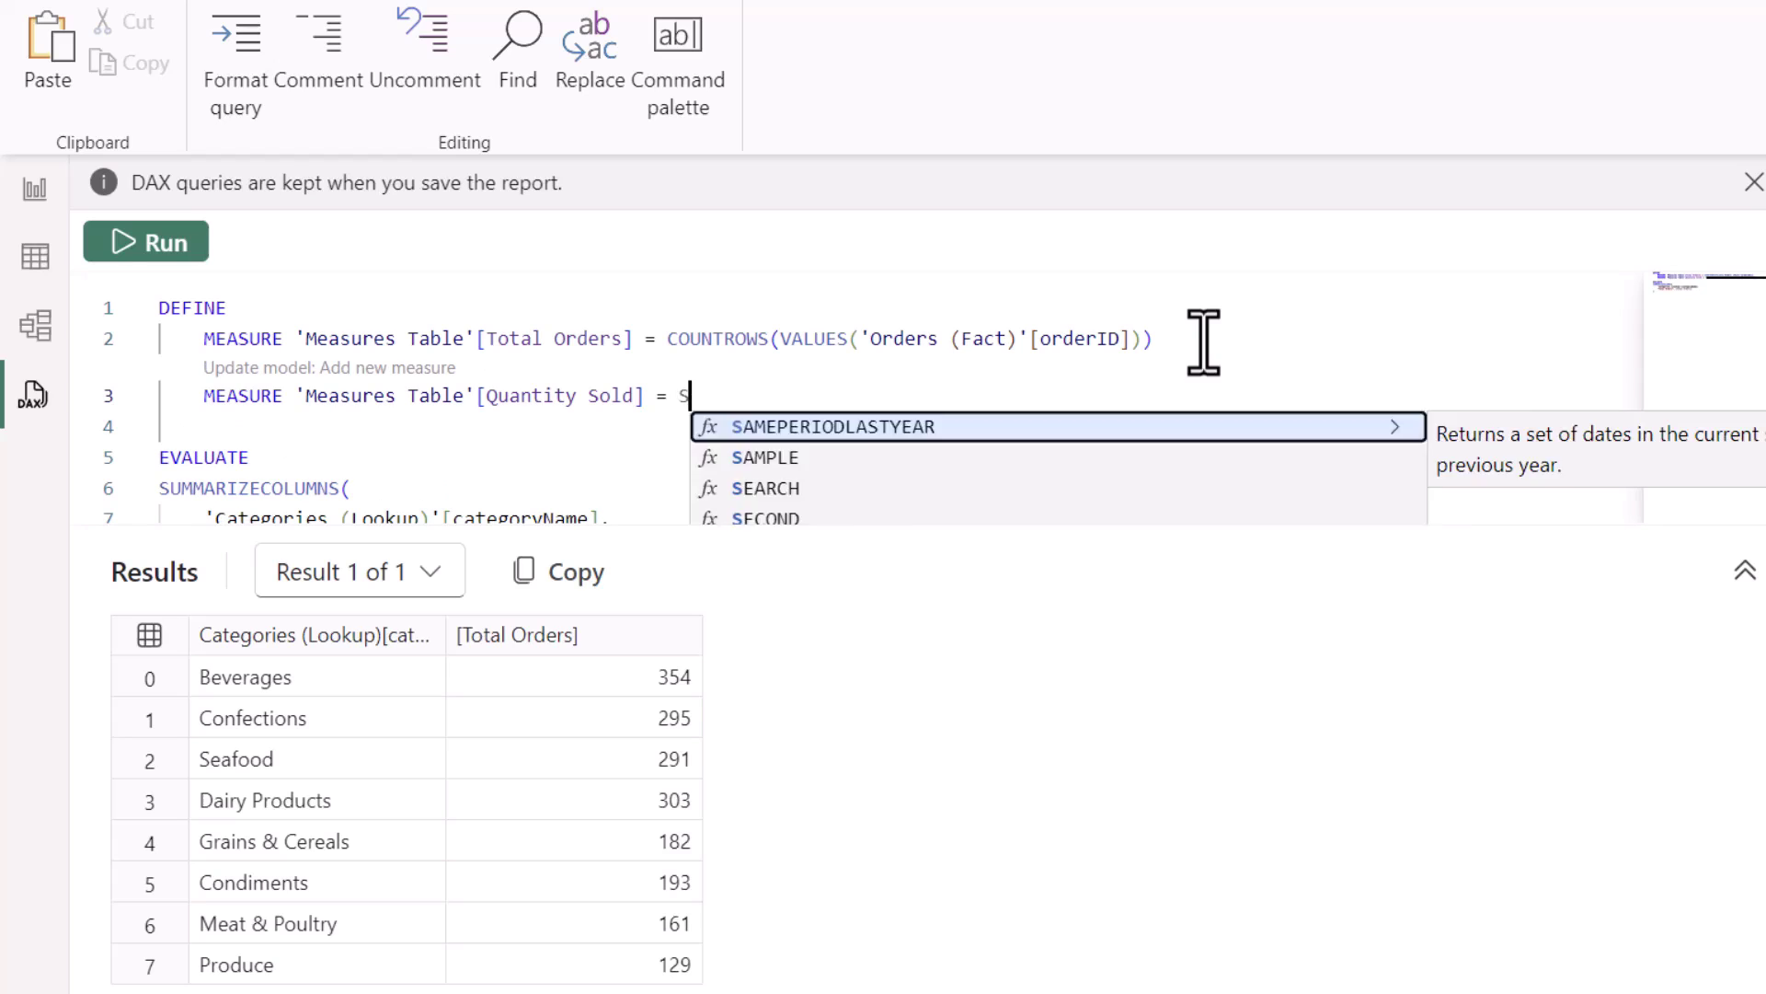
{"action": "type", "text": "UM("}
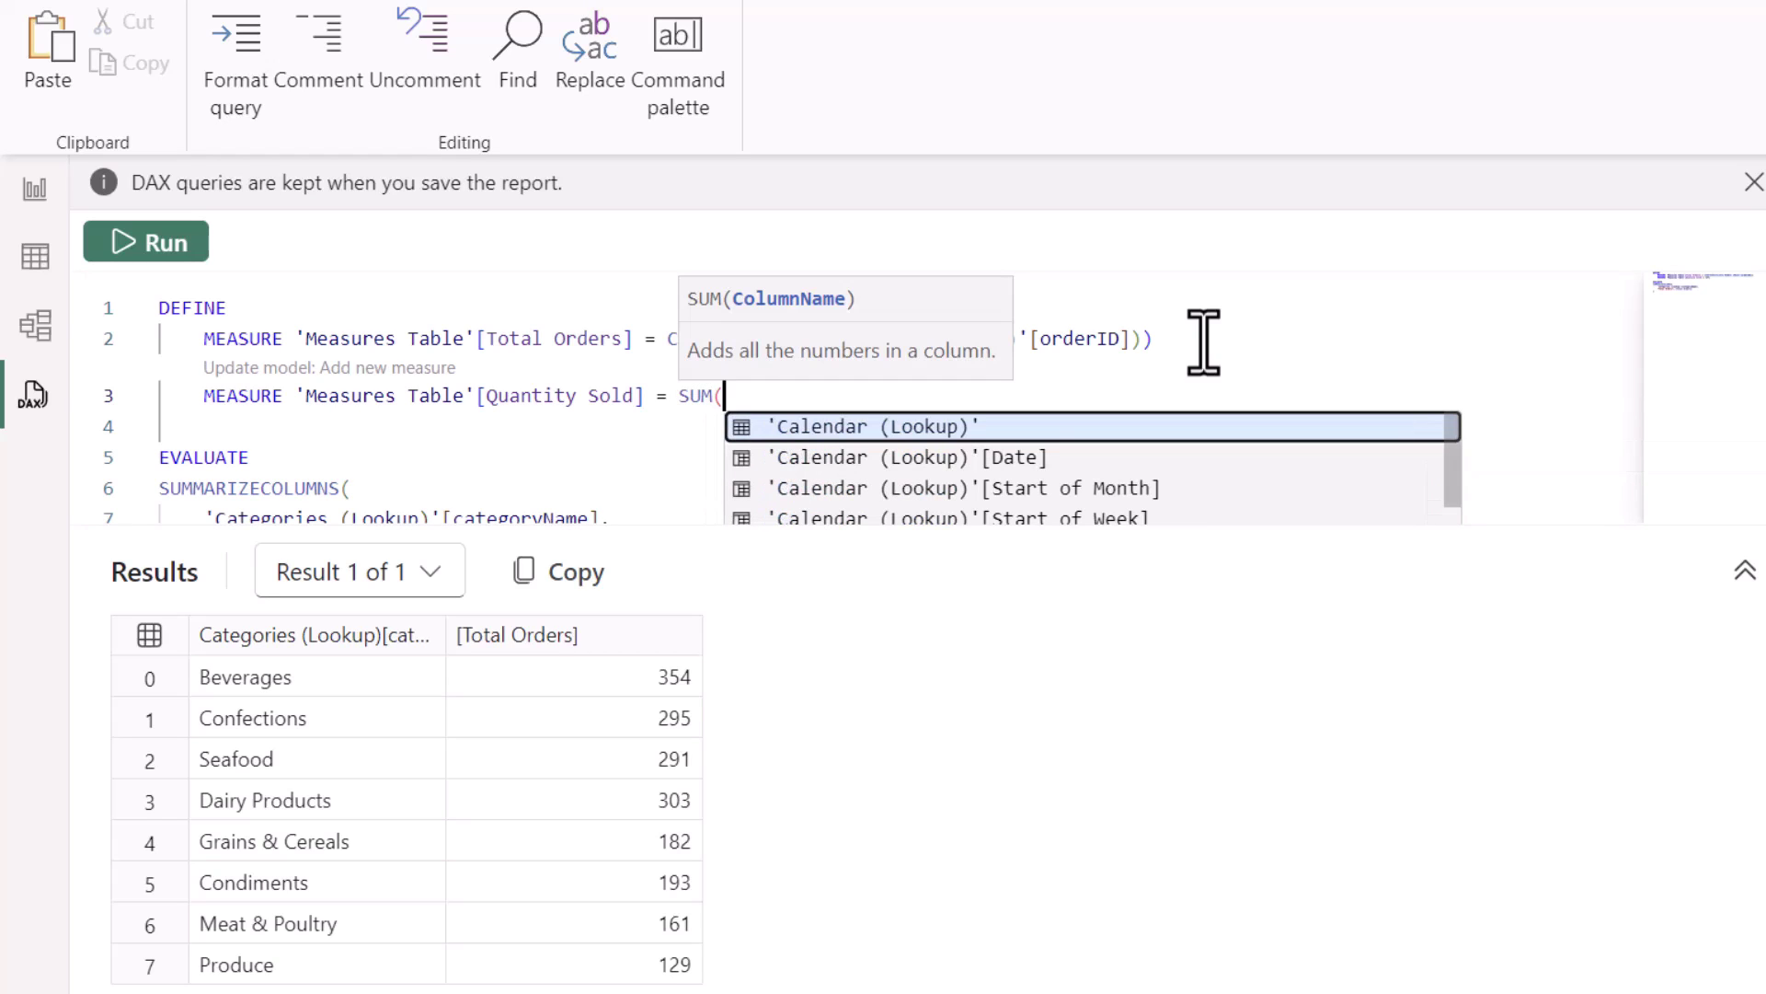
{"action": "type", "text": "qua"}
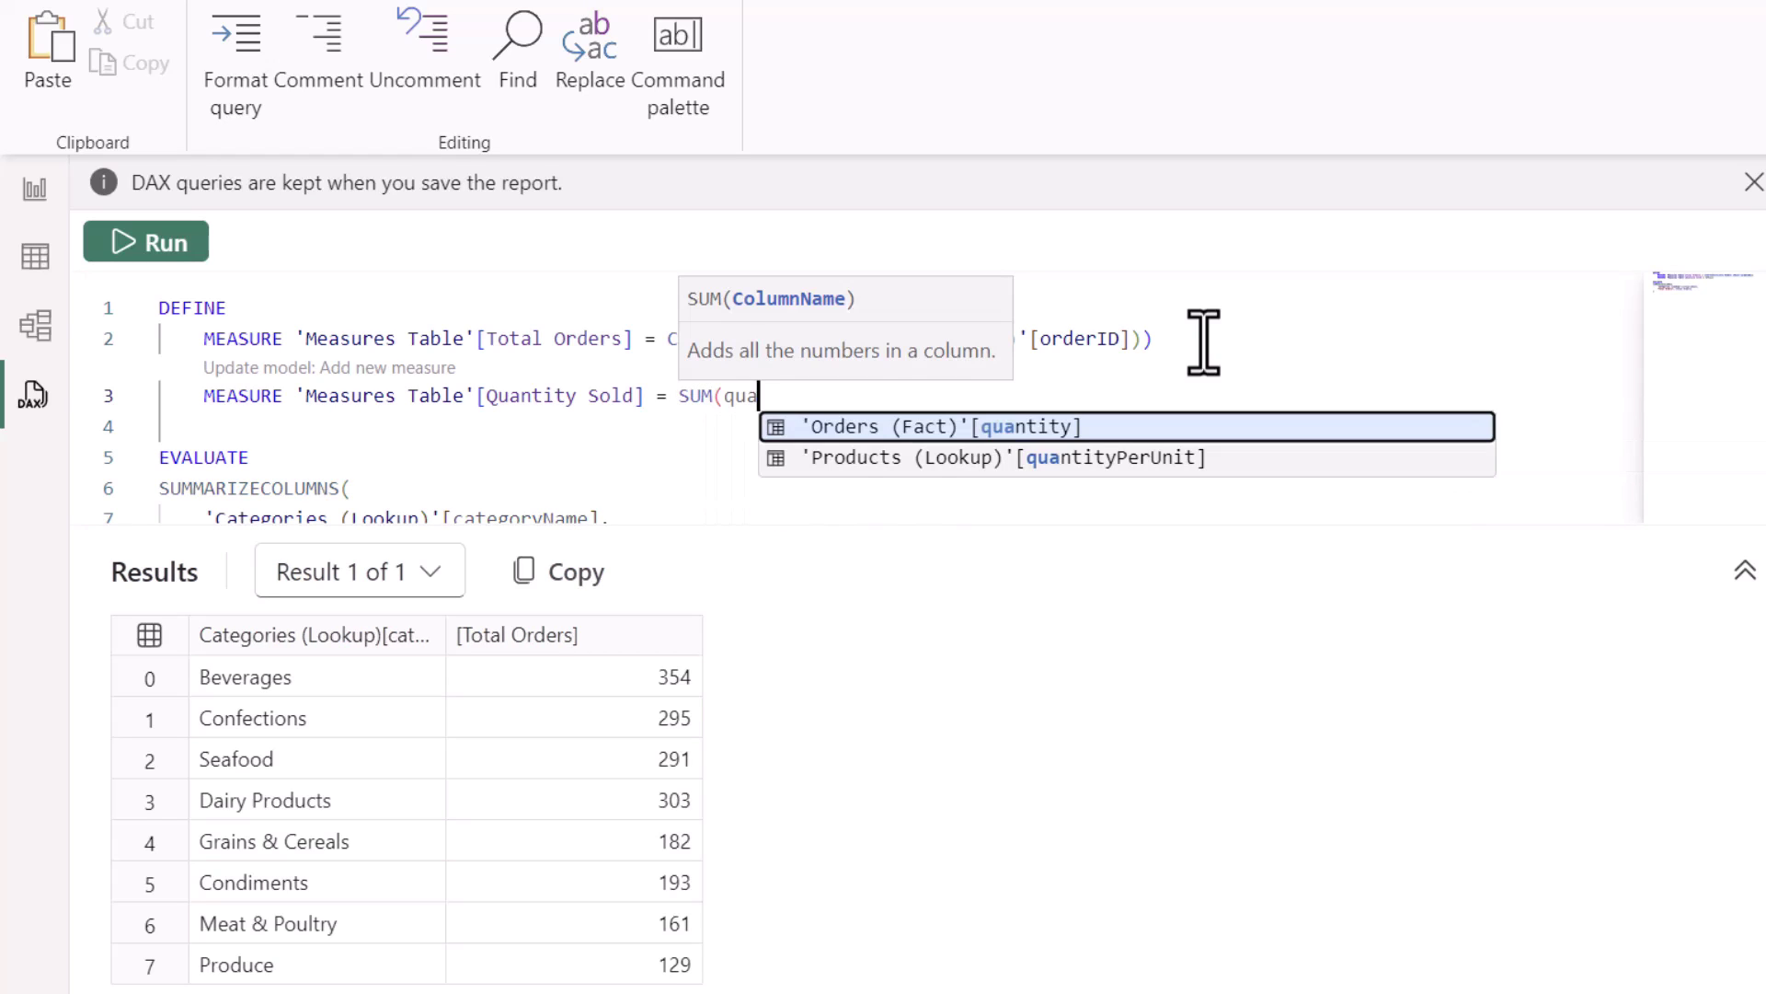
{"action": "key", "text": "Tab"}
Close the SUM expression and open a new summary line after [Total Orders].
{"action": "type", "text": ")"}
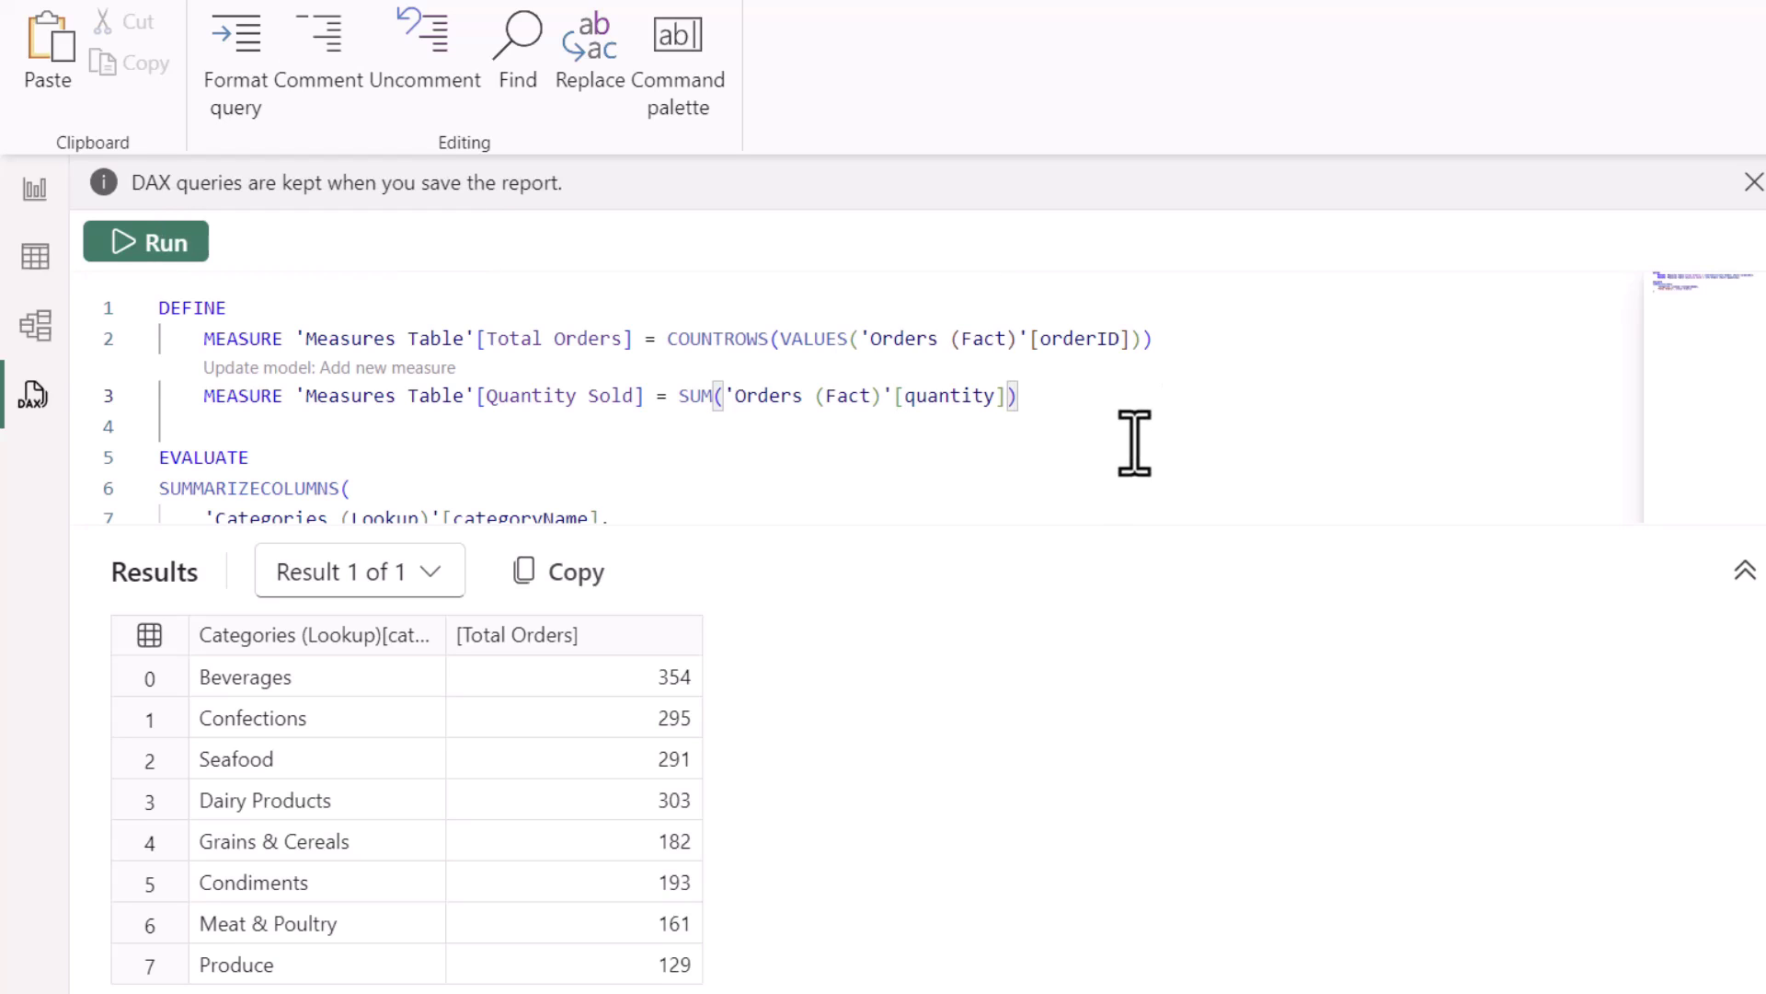
{"action": "left_click_drag", "start_coordinate": [1097, 525], "coordinate": [1119, 679]}
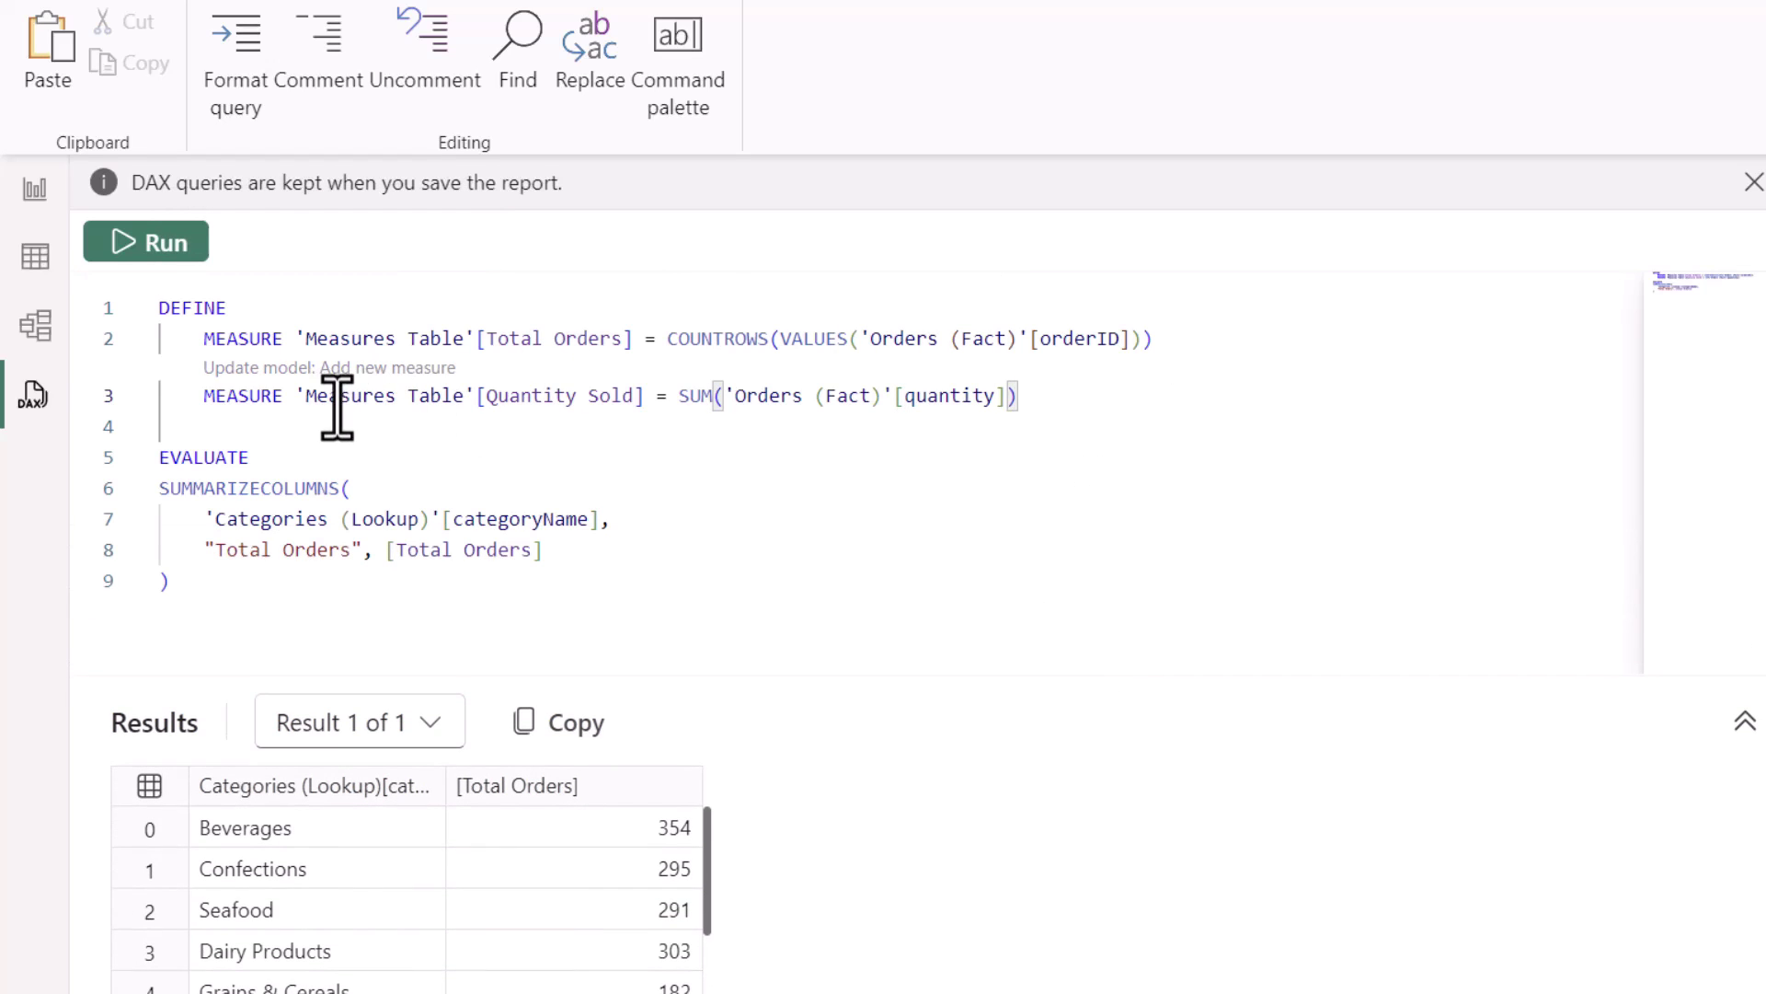
{"action": "left_click", "coordinate": [572, 554]}
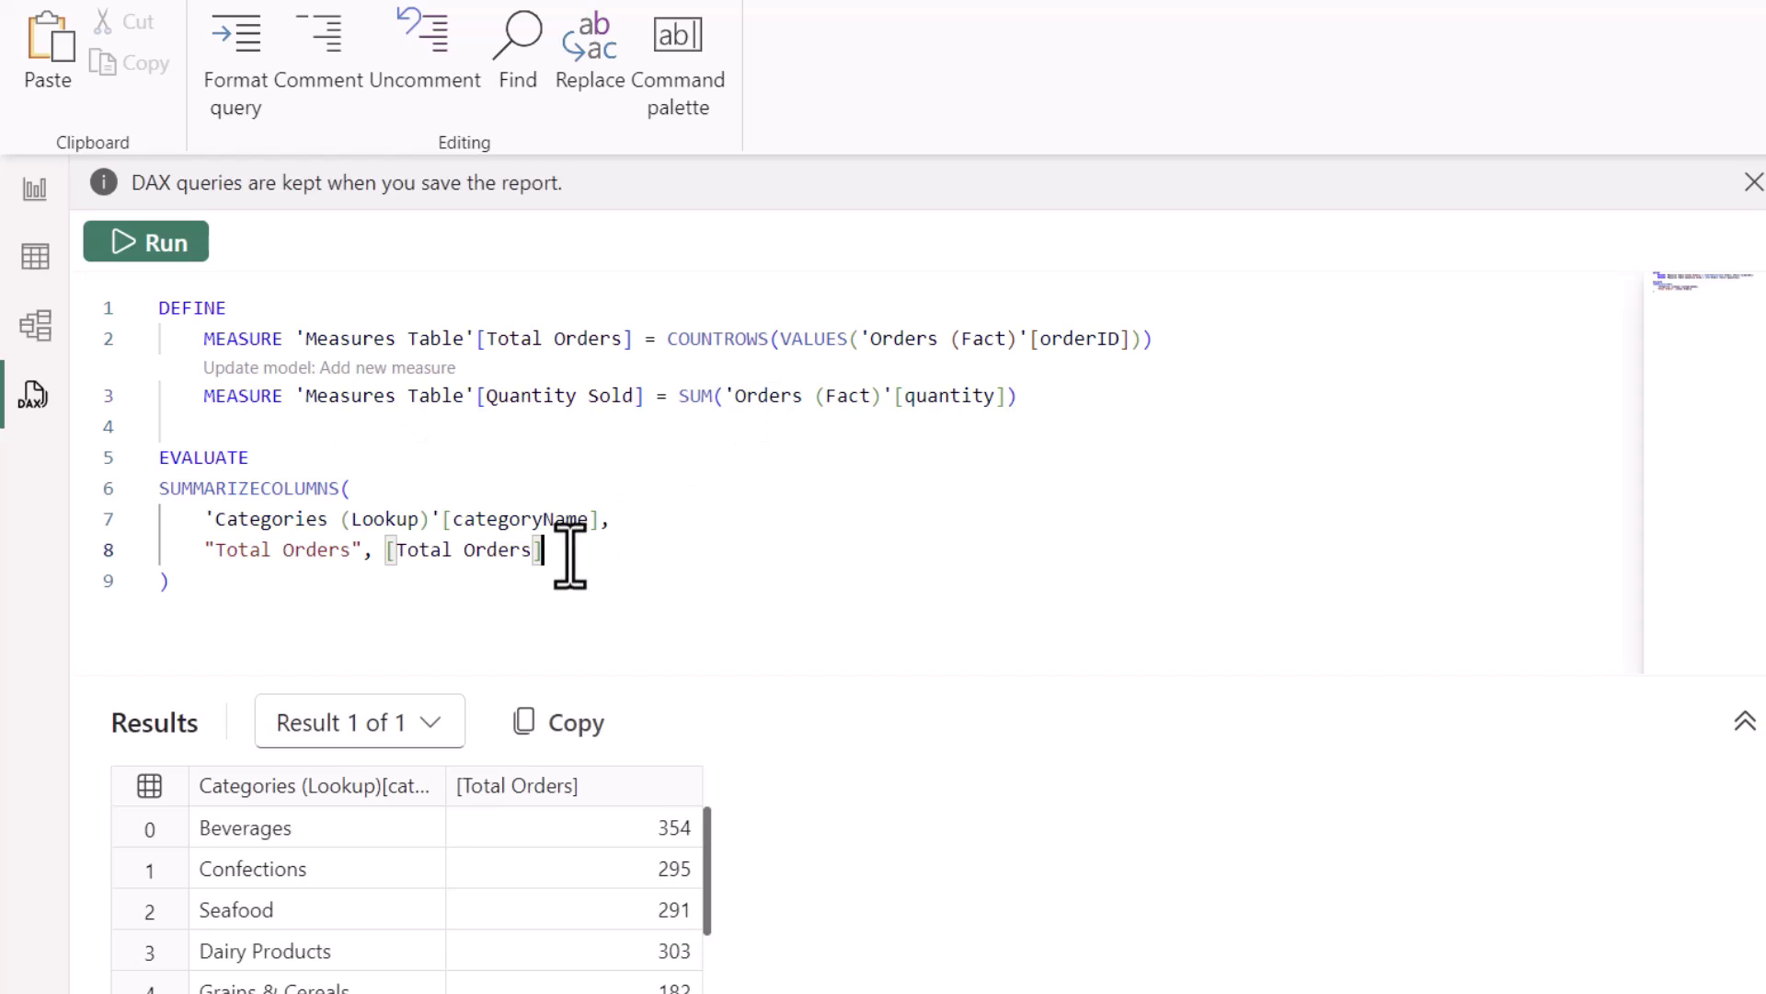
{"action": "type", "text": ","}
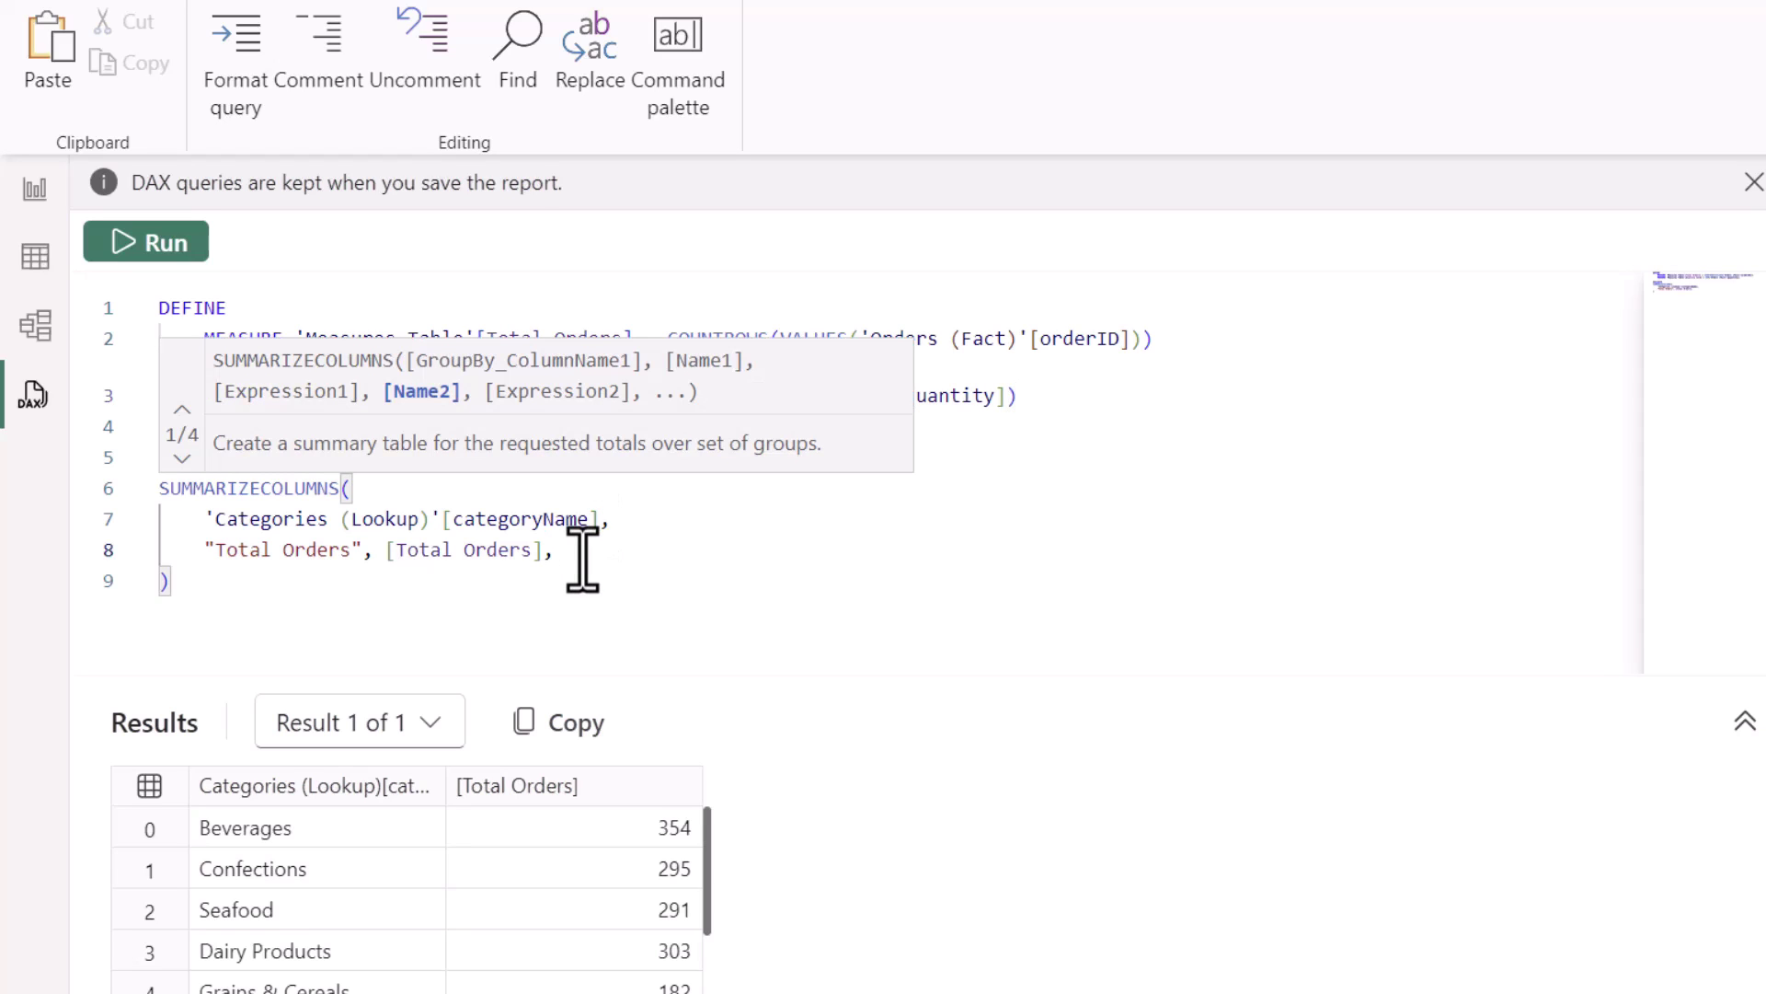
{"action": "key", "text": "Return"}
Add "Quantity Sold", [Quantity Sold] to SUMMARIZECOLUMNS and run, showing Beverages at 9532 units.
{"action": "type", "text": "\"Total "}
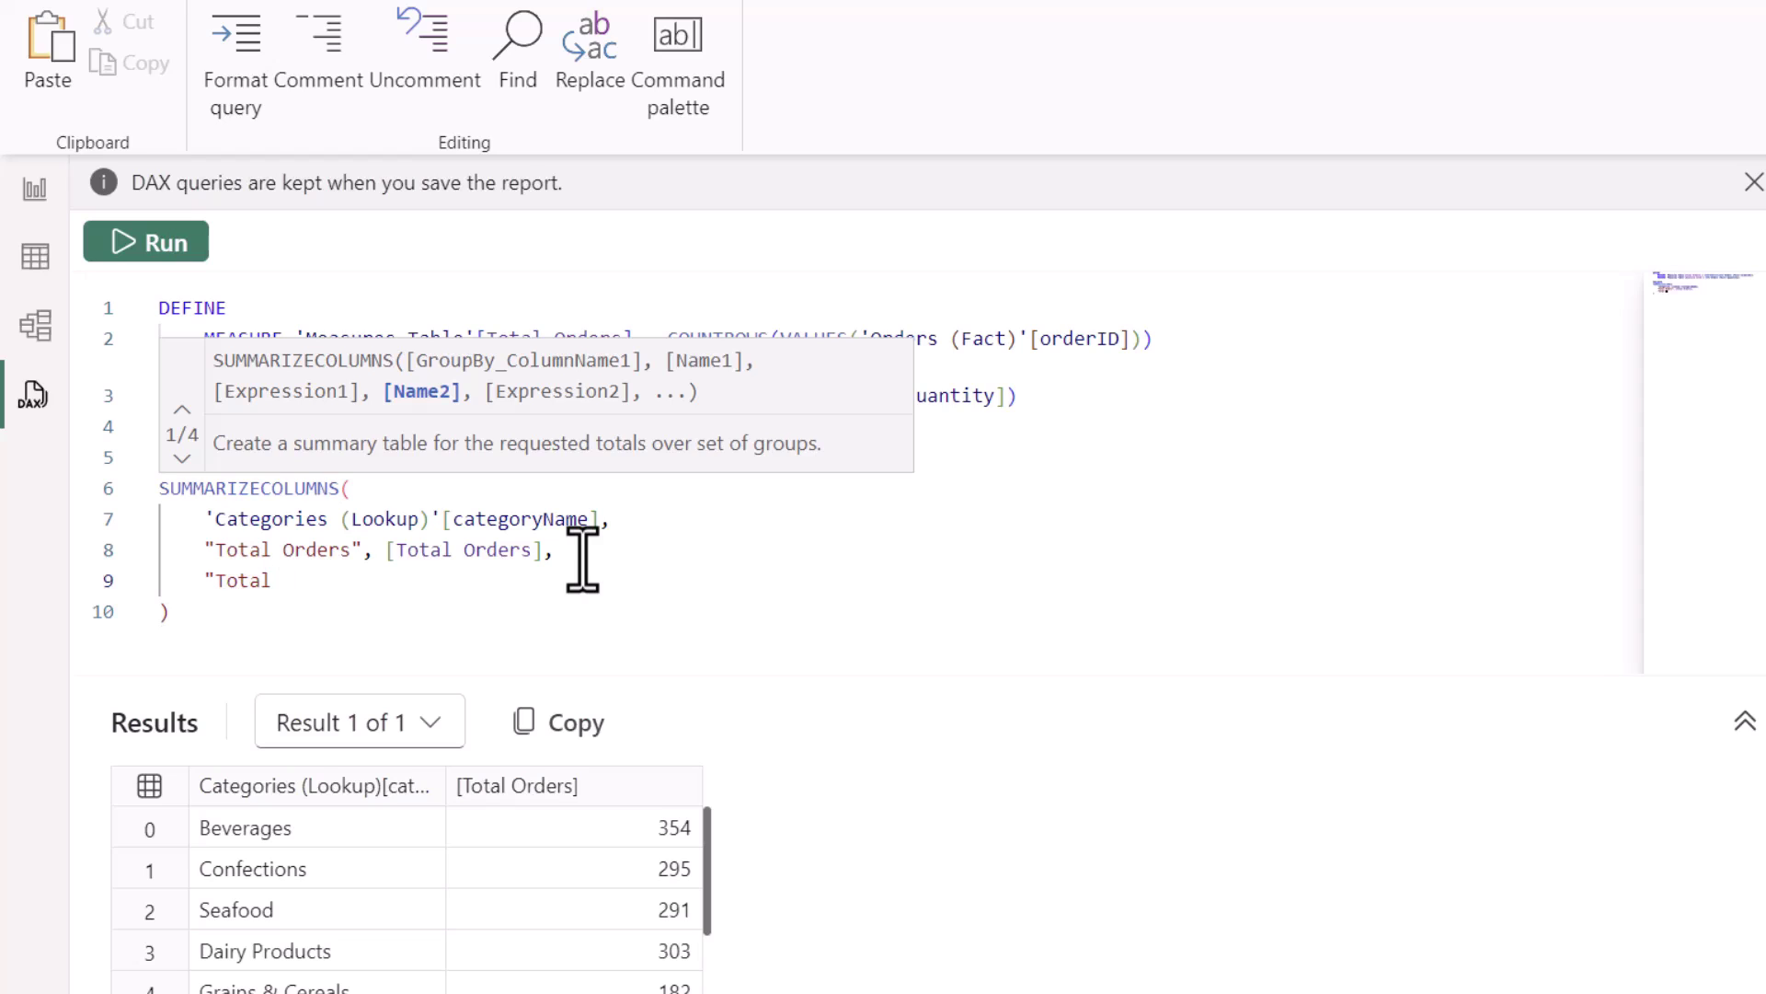
{"action": "type", "text": "Q"}
{"action": "key", "text": "BackSpace"}
{"action": "key", "text": "BackSpace"}
{"action": "key", "text": "BackSpace"}
{"action": "key", "text": "BackSpace"}
{"action": "key", "text": "BackSpace"}
{"action": "key", "text": "BackSpace"}
{"action": "key", "text": "BackSpace"}
{"action": "type", "text": "Quantity S"}
{"action": "type", "text": "old\", ["}
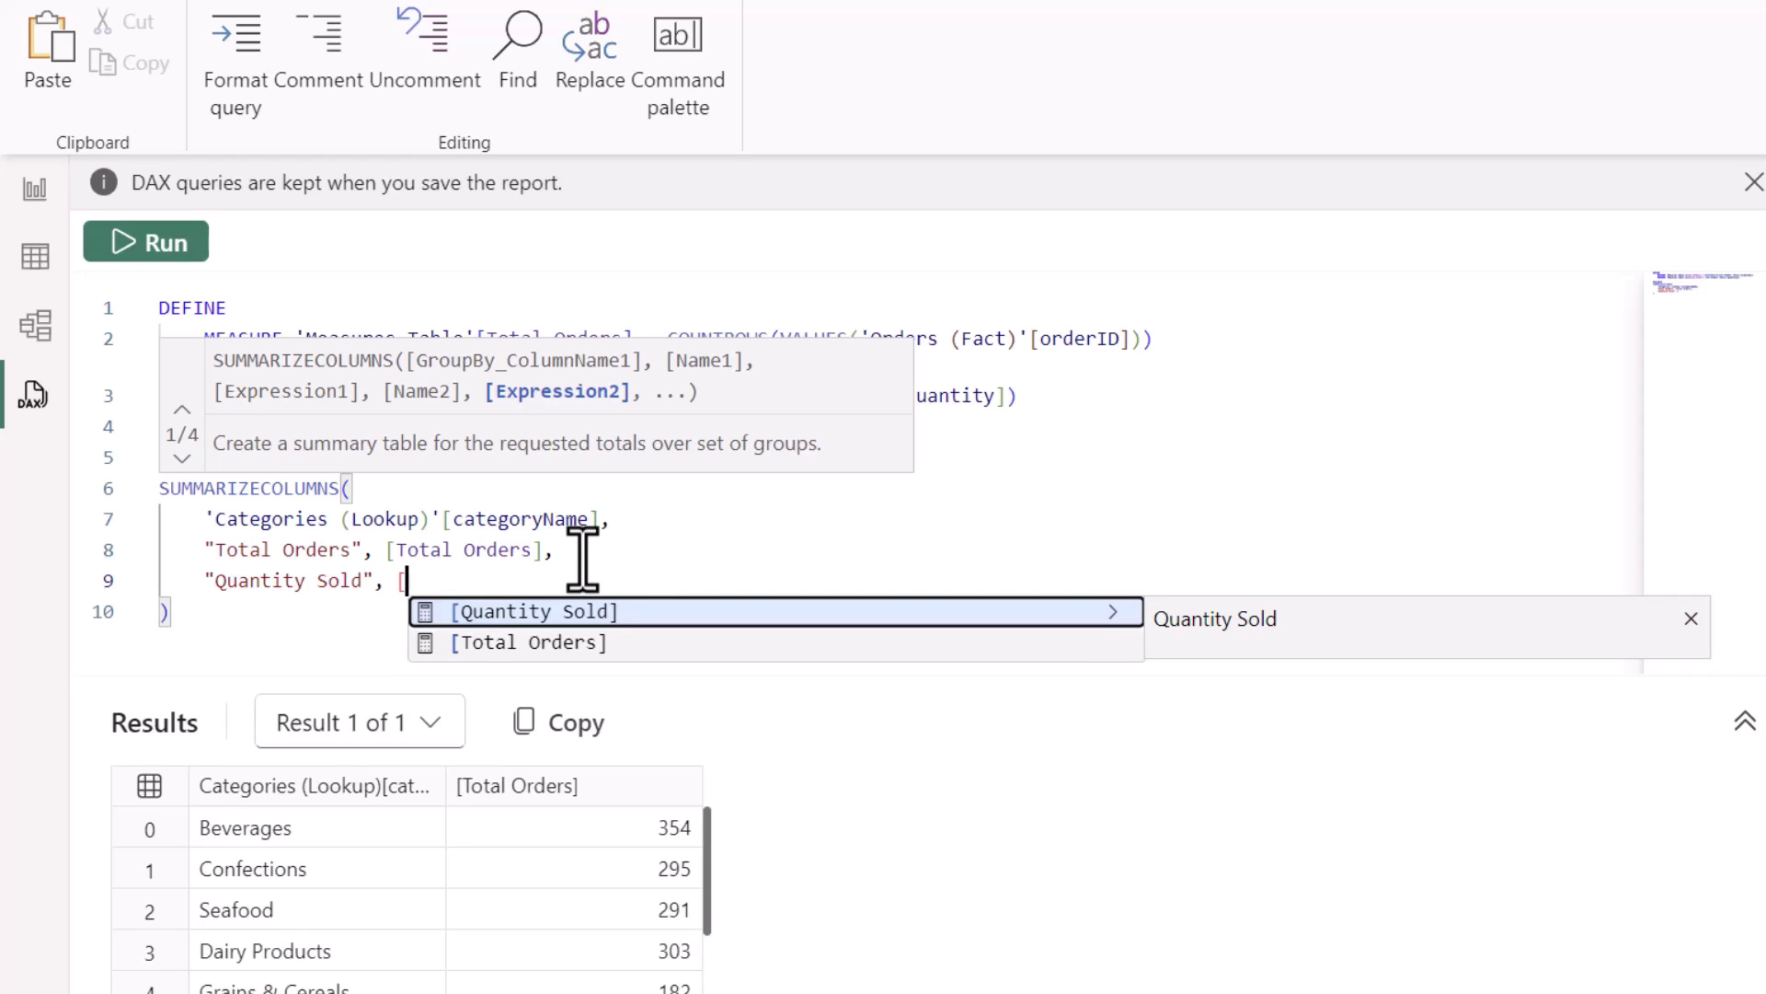
{"action": "key", "text": "Tab"}
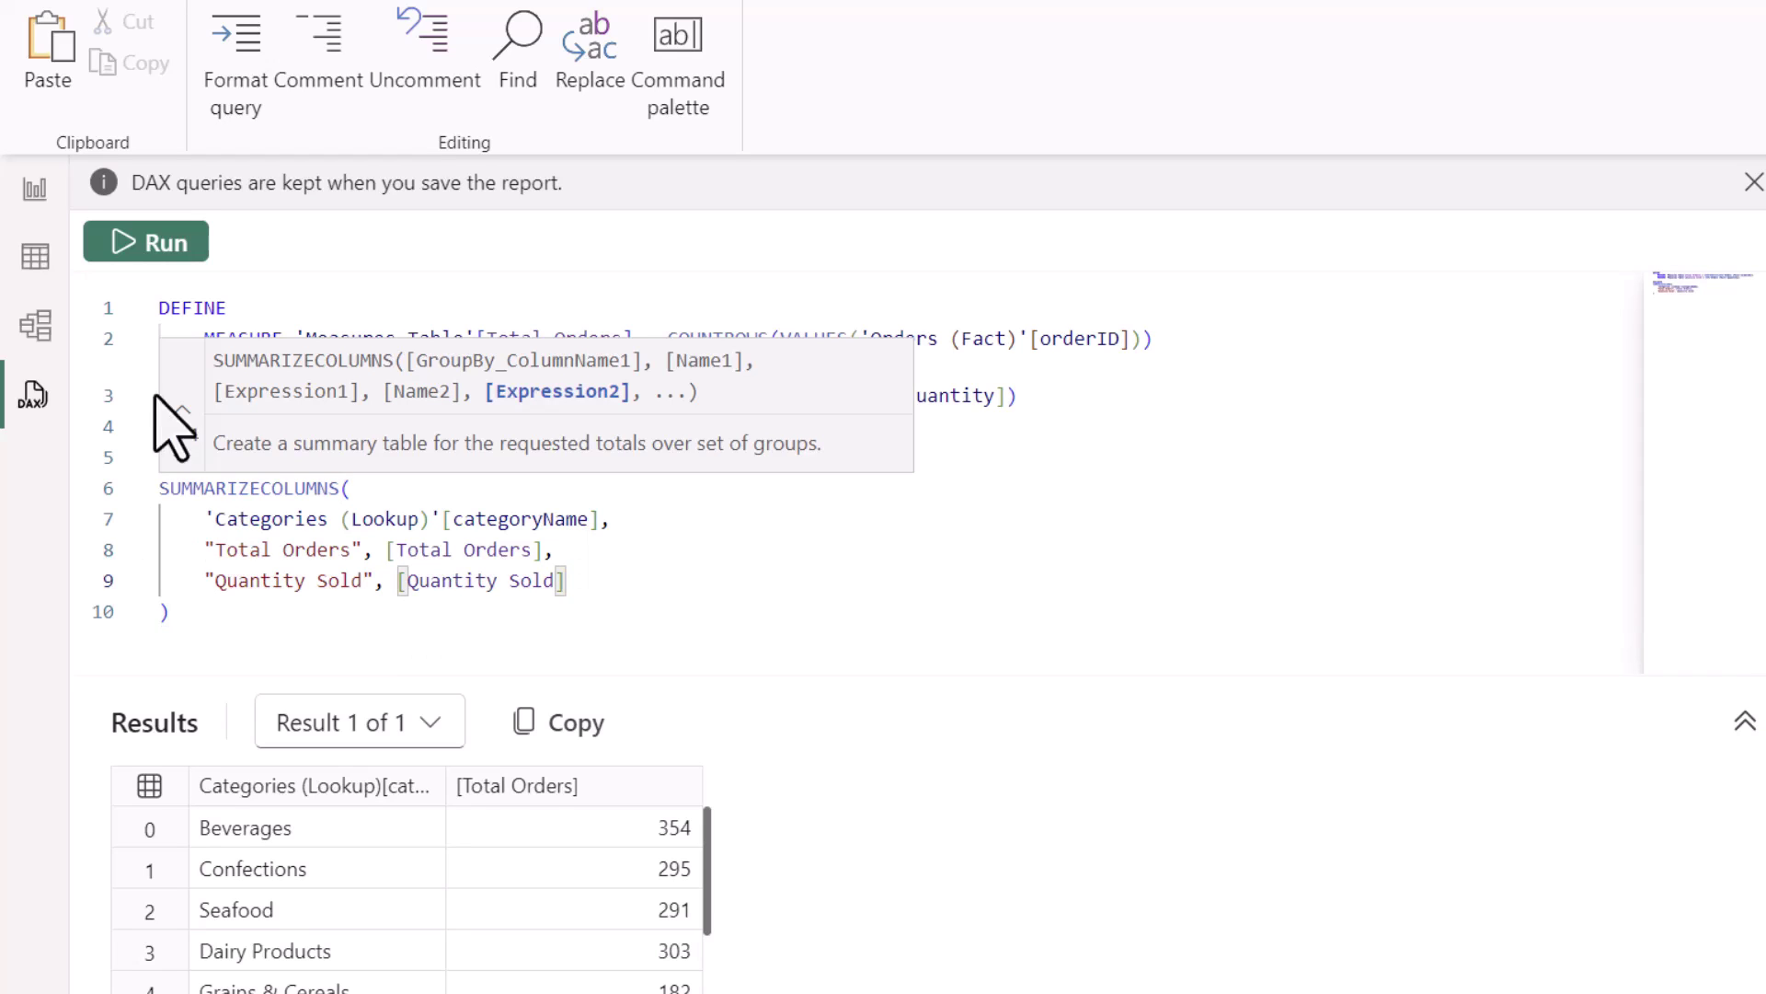
{"action": "left_click", "coordinate": [158, 245]}
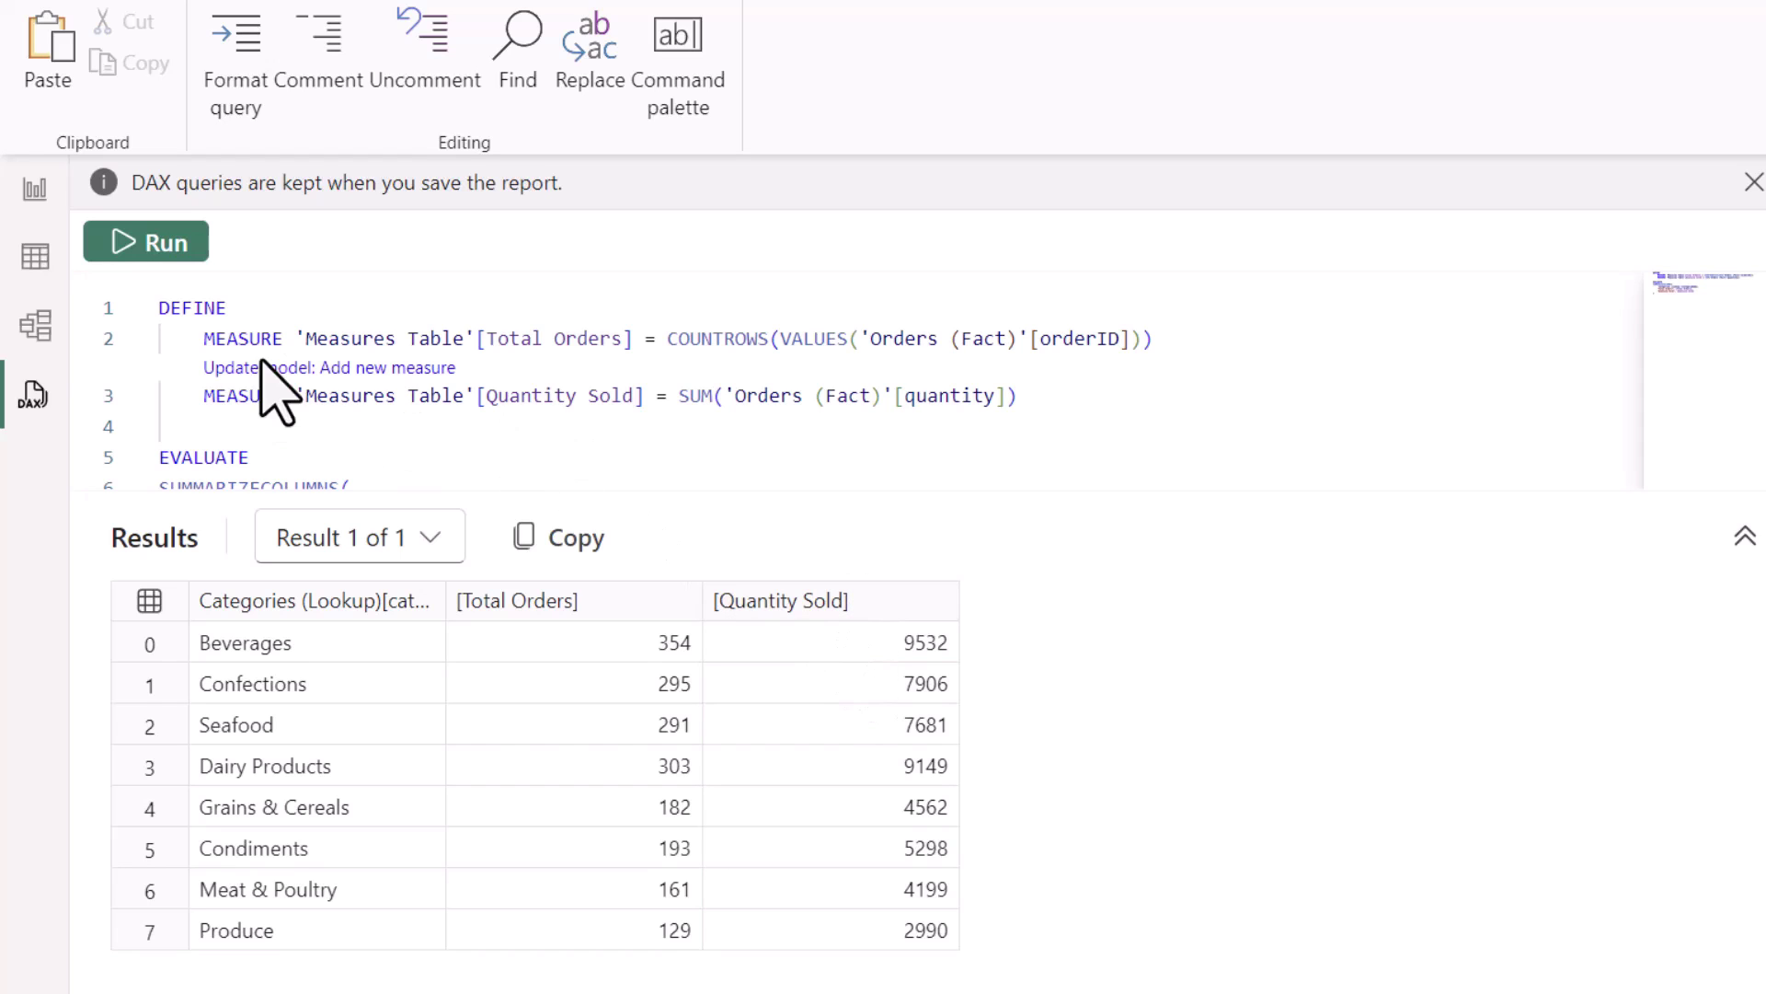
Save the Quantity Sold measure into the model's Measures Table alongside Total Orders.
{"action": "left_click", "coordinate": [334, 368]}
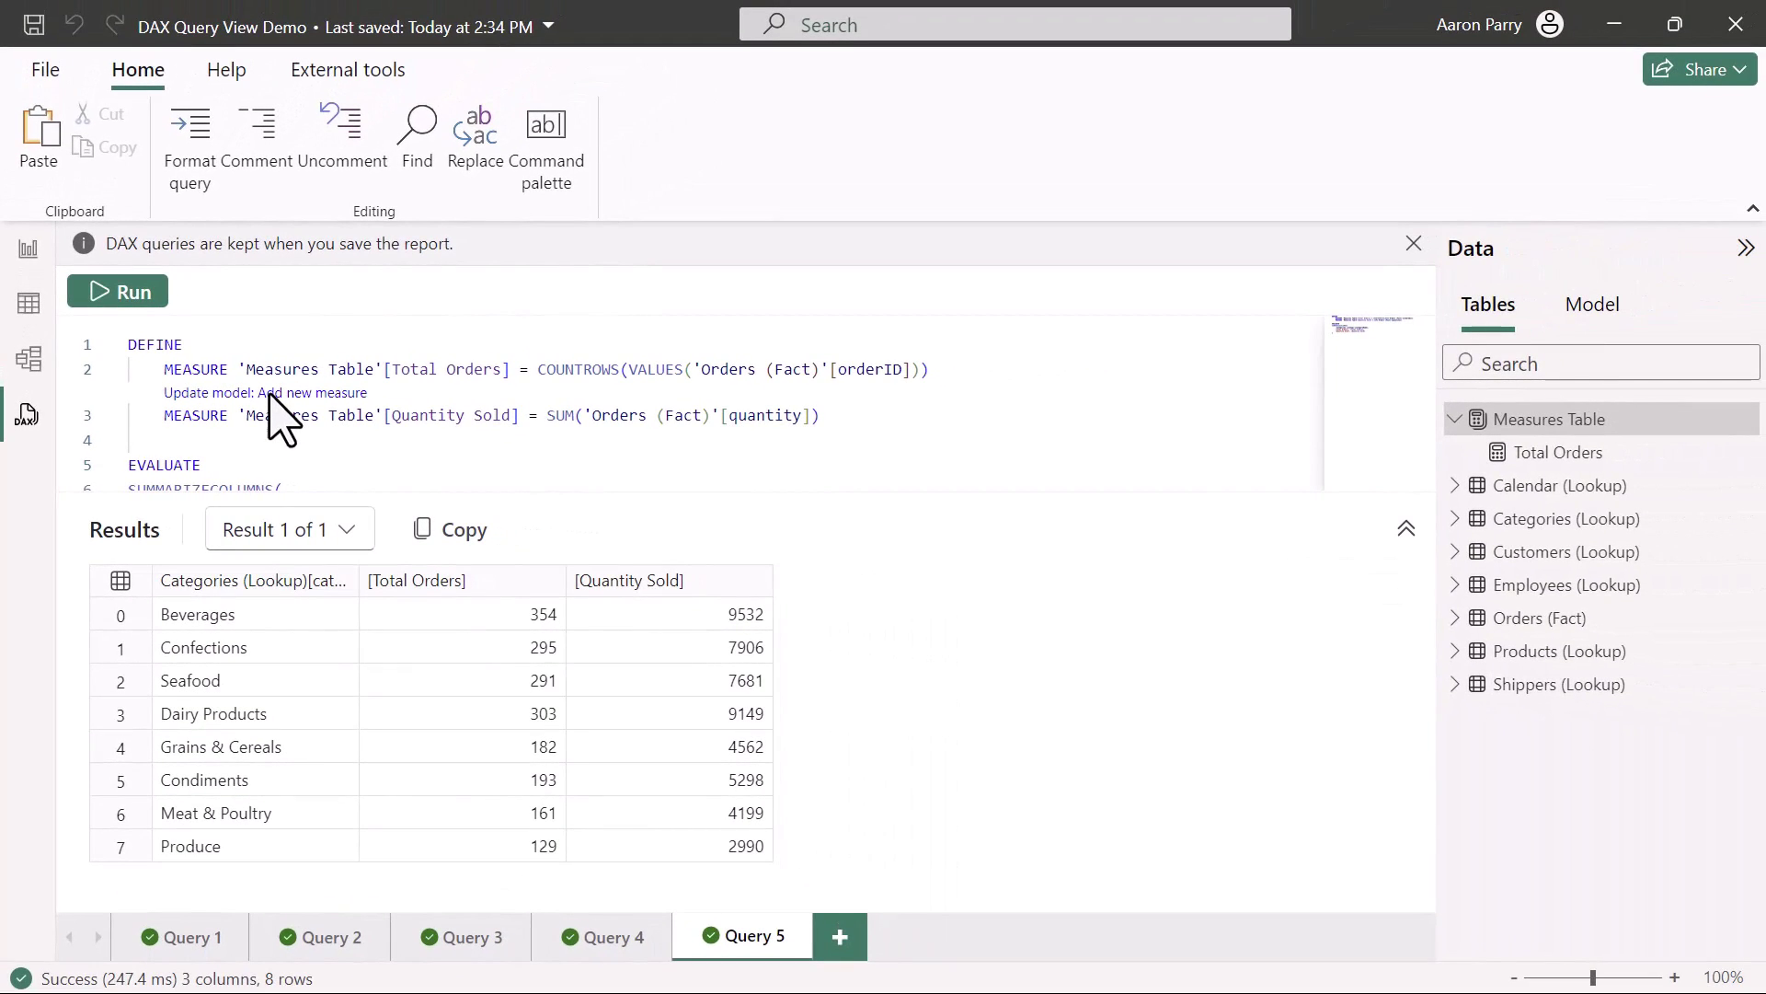
{"action": "left_click", "coordinate": [269, 394]}
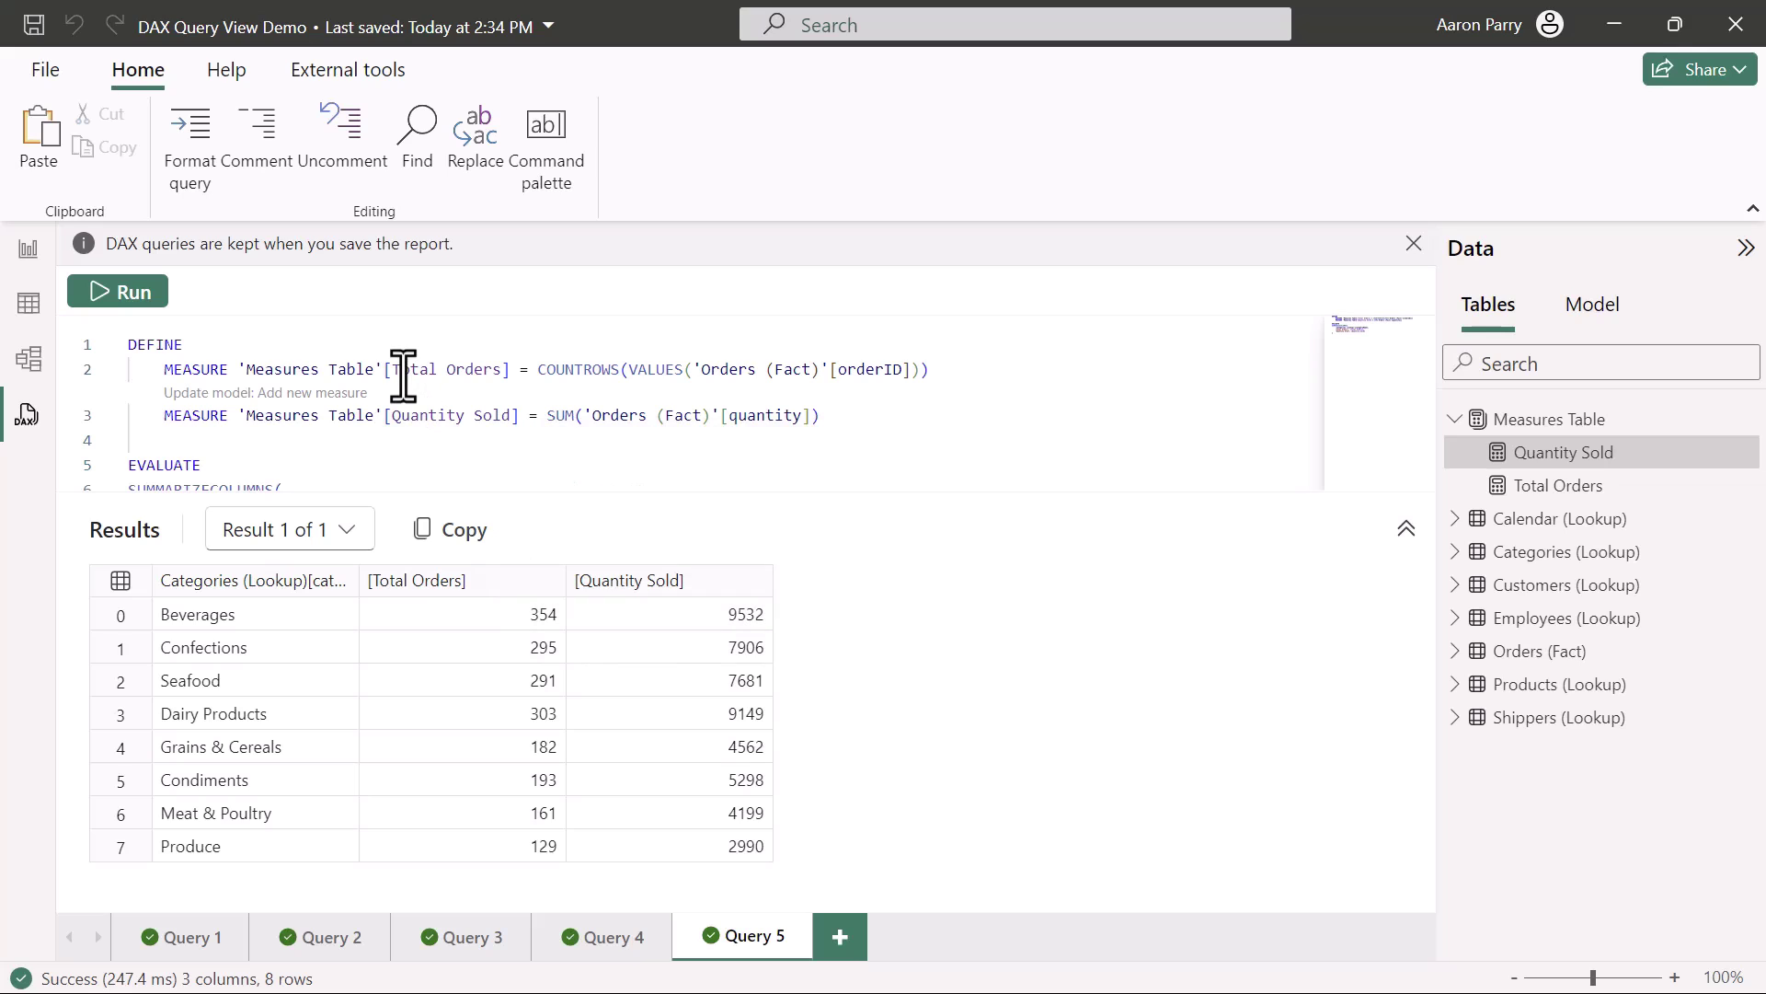
{"action": "mouse_move", "coordinate": [406, 373]}
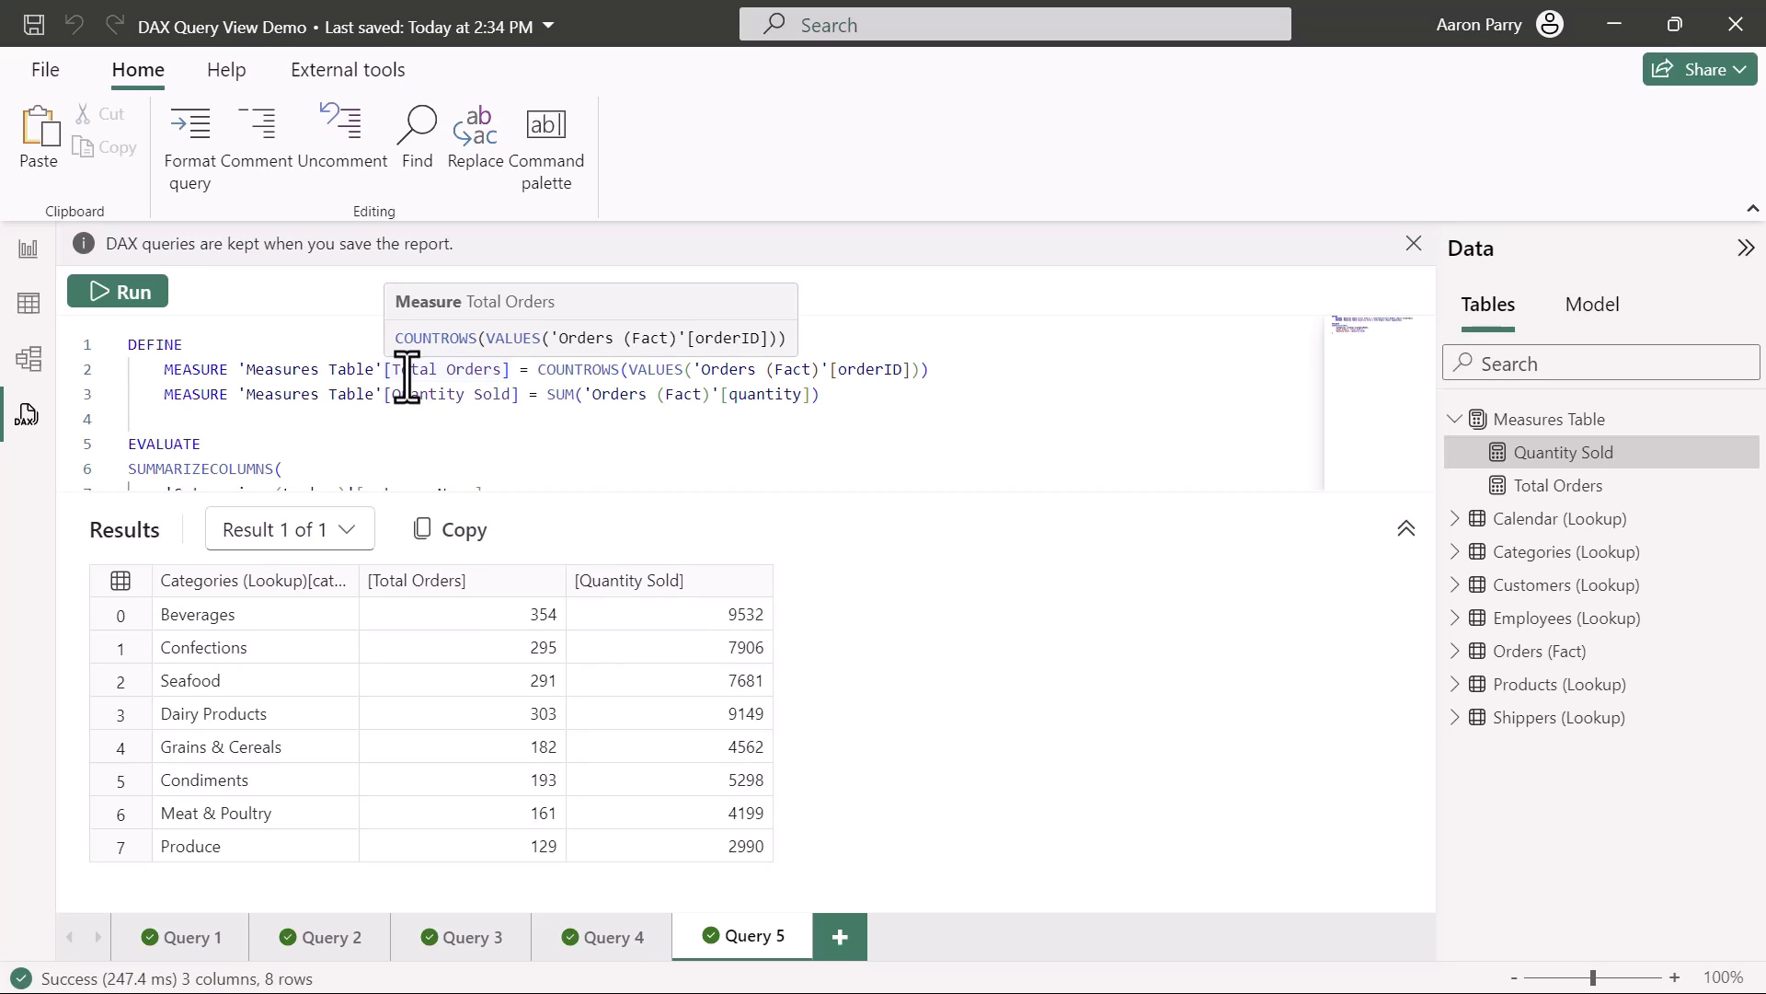